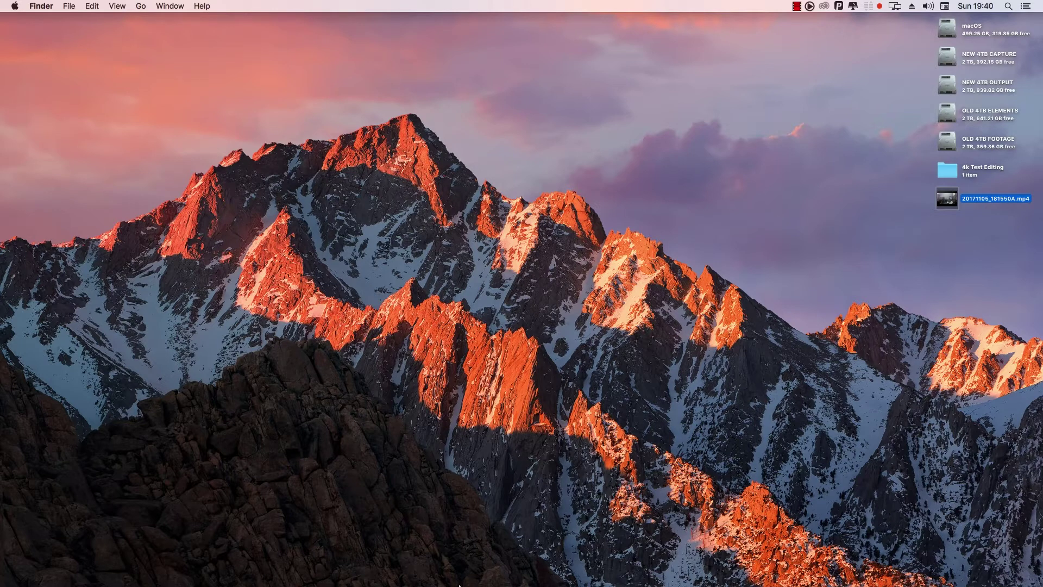
Step: Launch Adobe Premiere Pro CC 2018 and open the 4k Test Raw Footage folder inside the desktop's 4k Test Editing folder
mouse_move(527, 585)
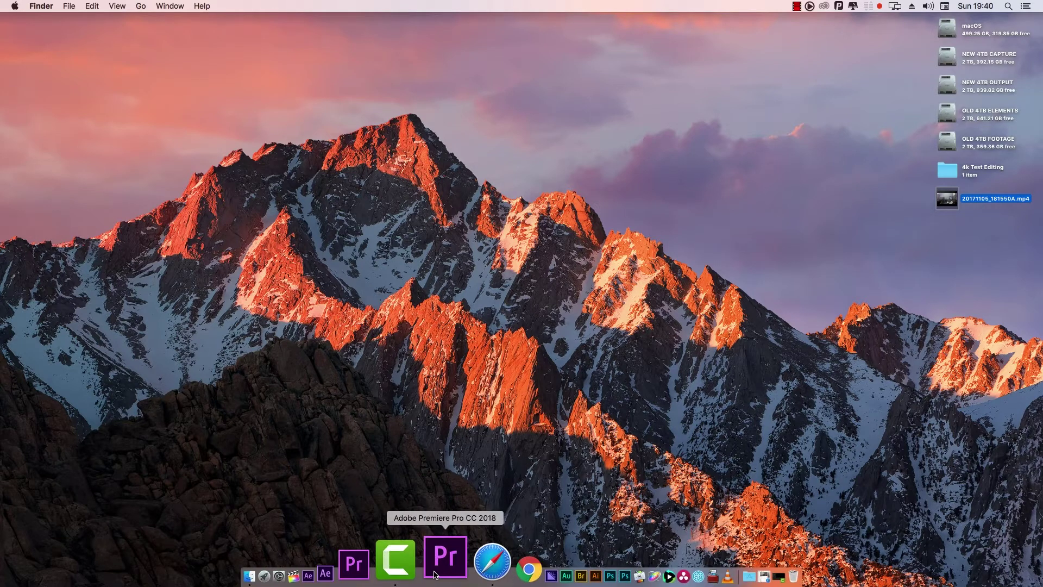
left_click(435, 565)
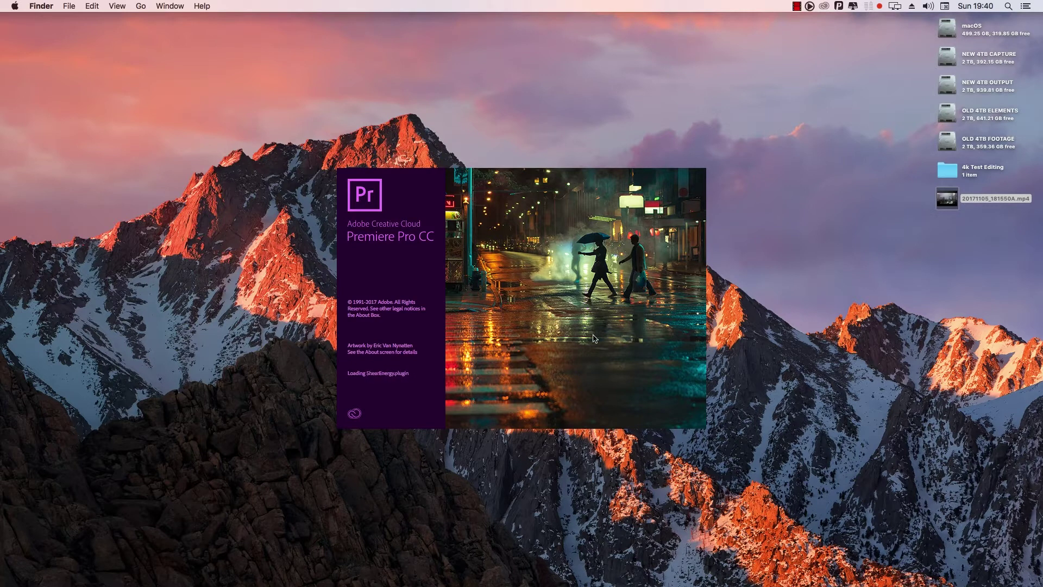
double_click(953, 177)
left_click_drag(539, 112, 758, 148)
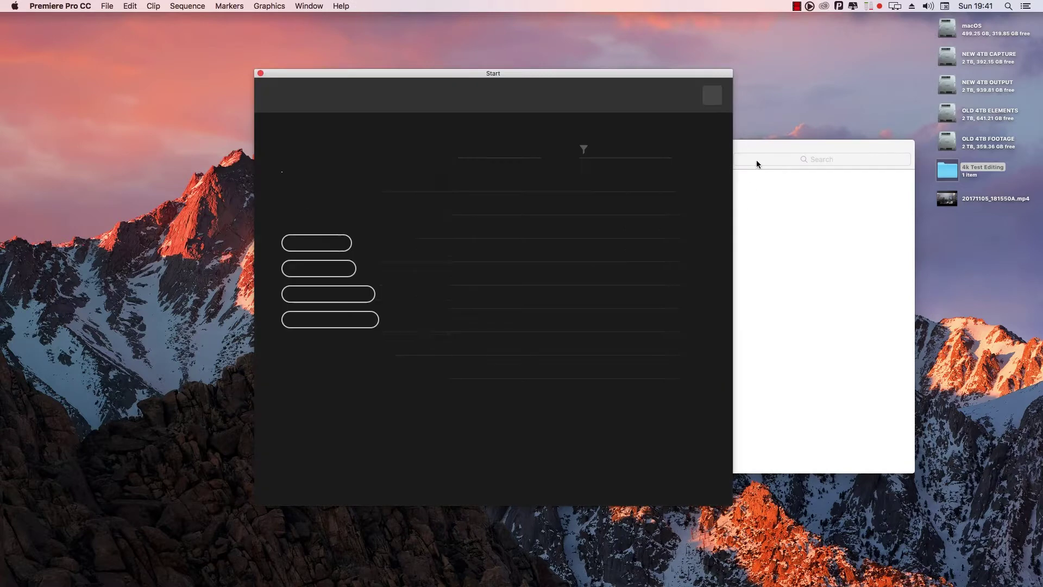
left_click(761, 145)
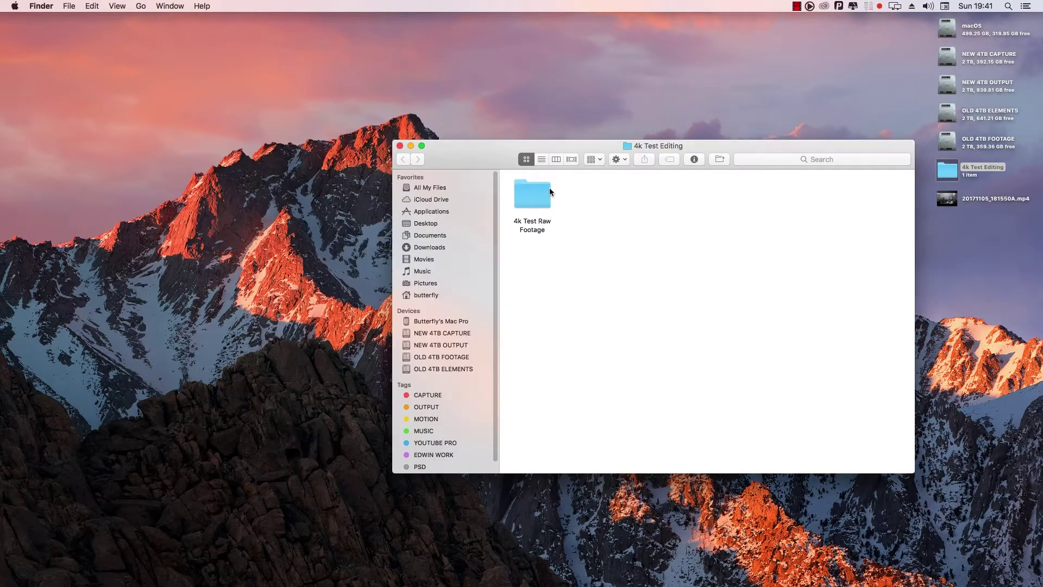
double_click(533, 199)
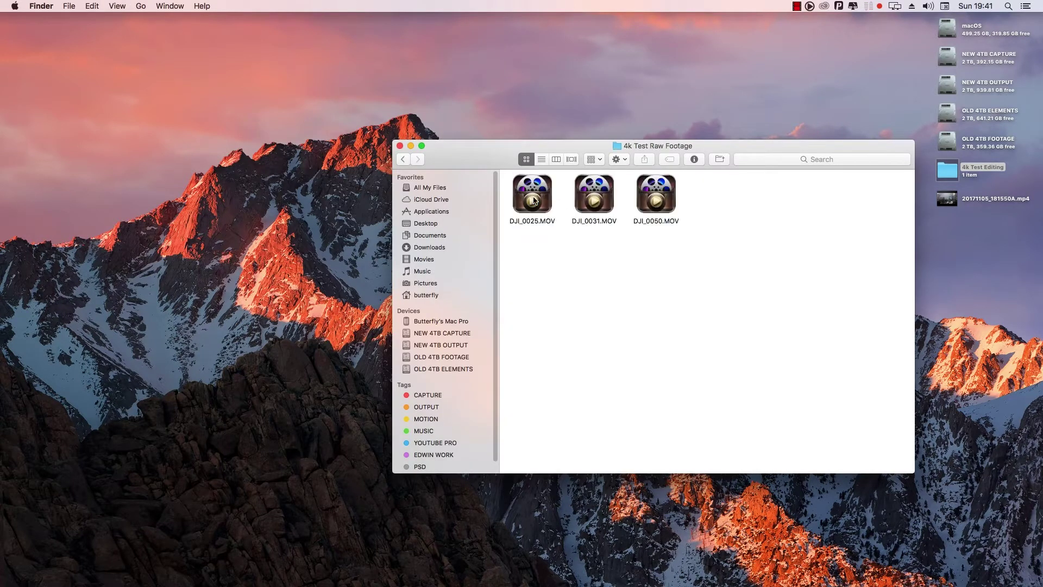
Step: Turn on icon previews and enlarge the icons for the 4k Test Raw Footage folder
left_click_drag(657, 235, 544, 205)
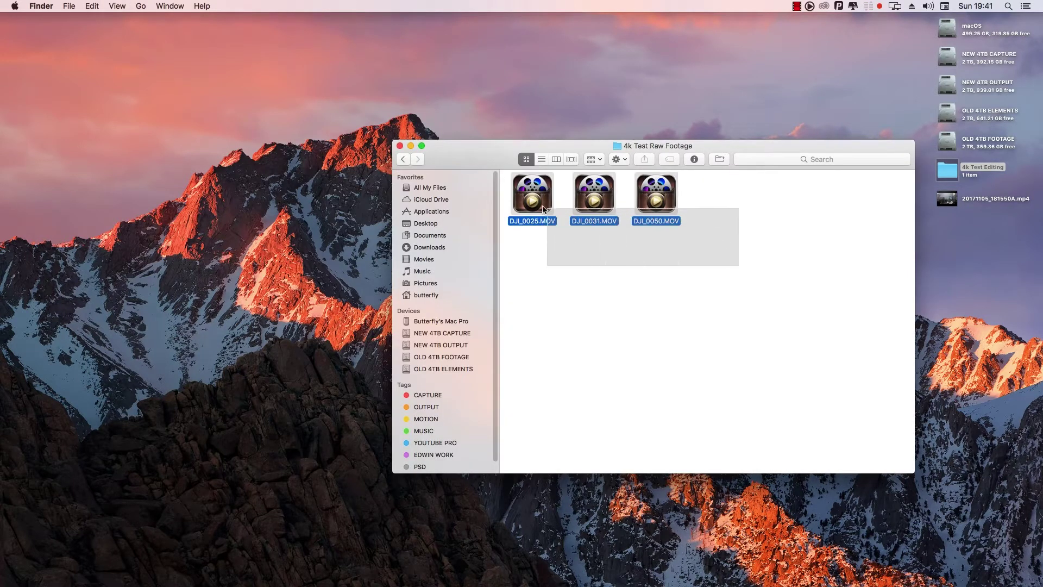
right_click(658, 266)
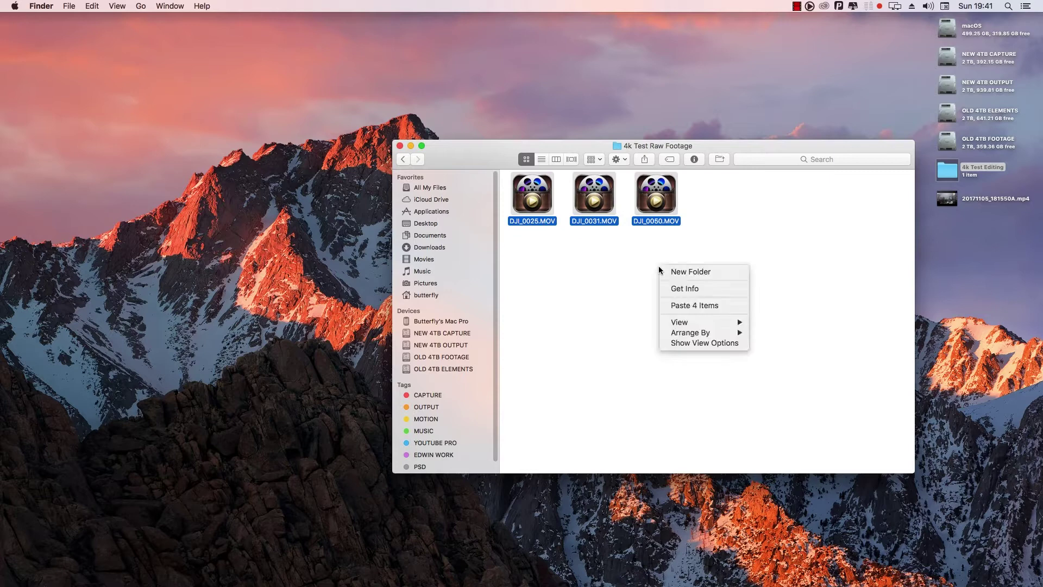
left_click(689, 343)
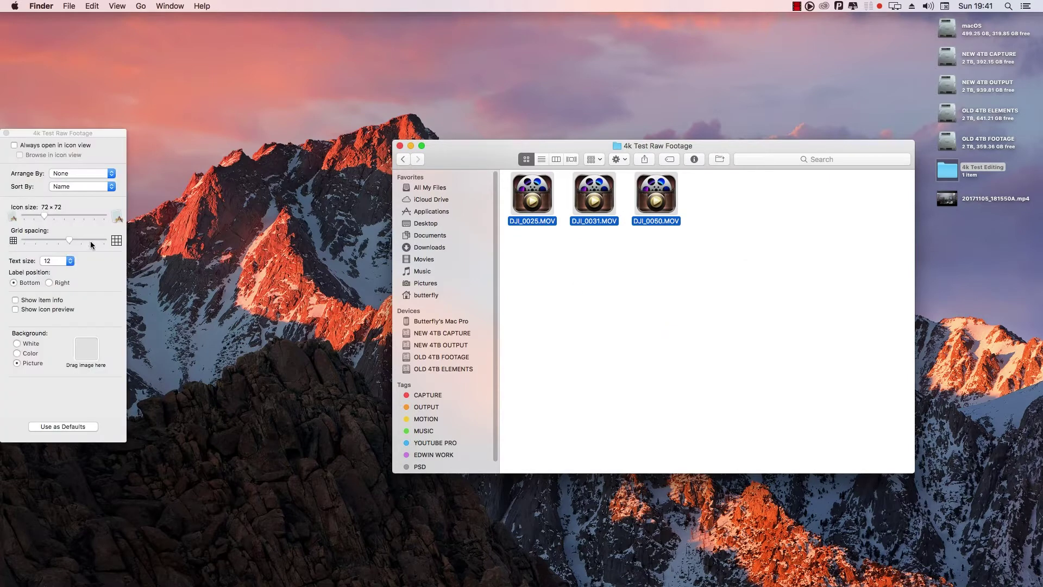
left_click(26, 309)
left_click_drag(64, 213, 75, 213)
left_click(6, 133)
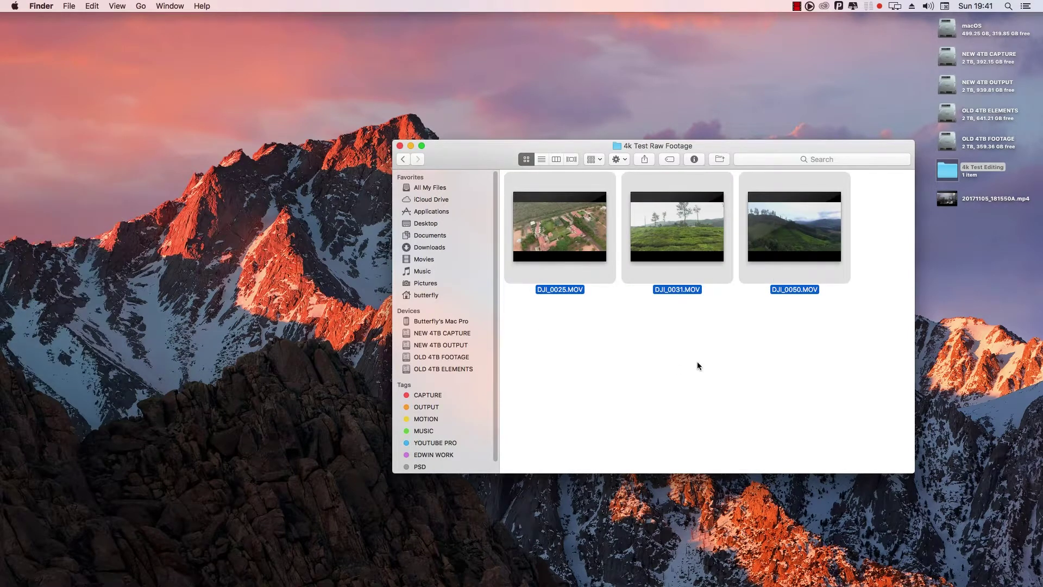
Step: Preview the DJI_0031.MOV clip with Quick Look, close the preview and clear the selection
left_click(697, 361)
key("super+a")
left_click(620, 239)
left_click(678, 244)
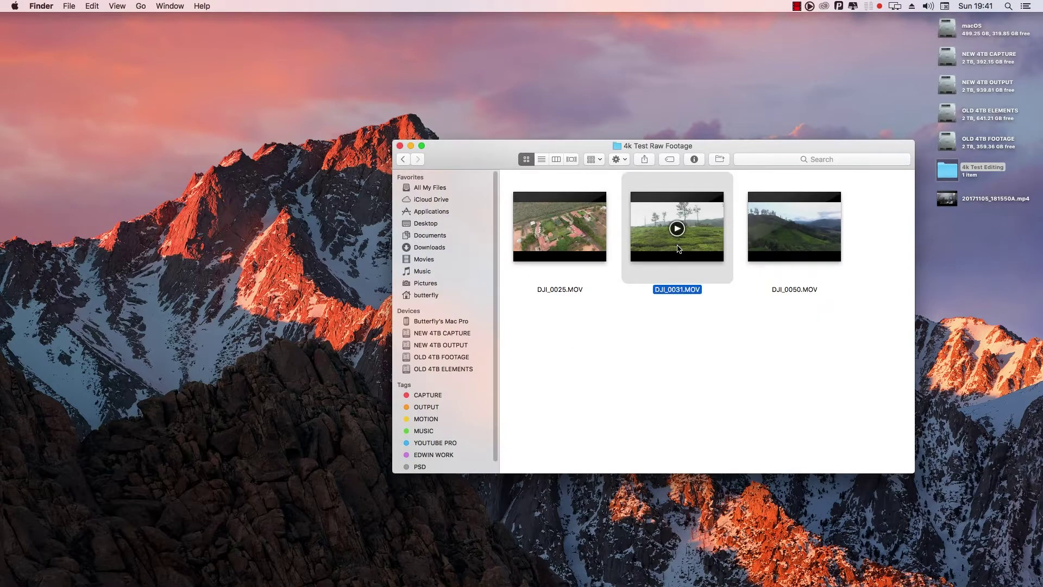
key("space")
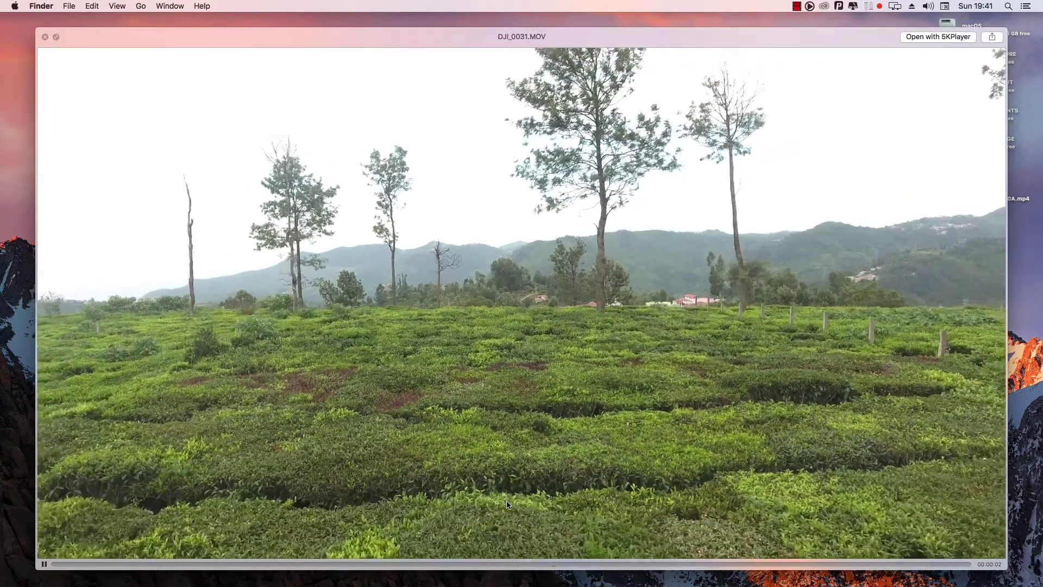
key("space")
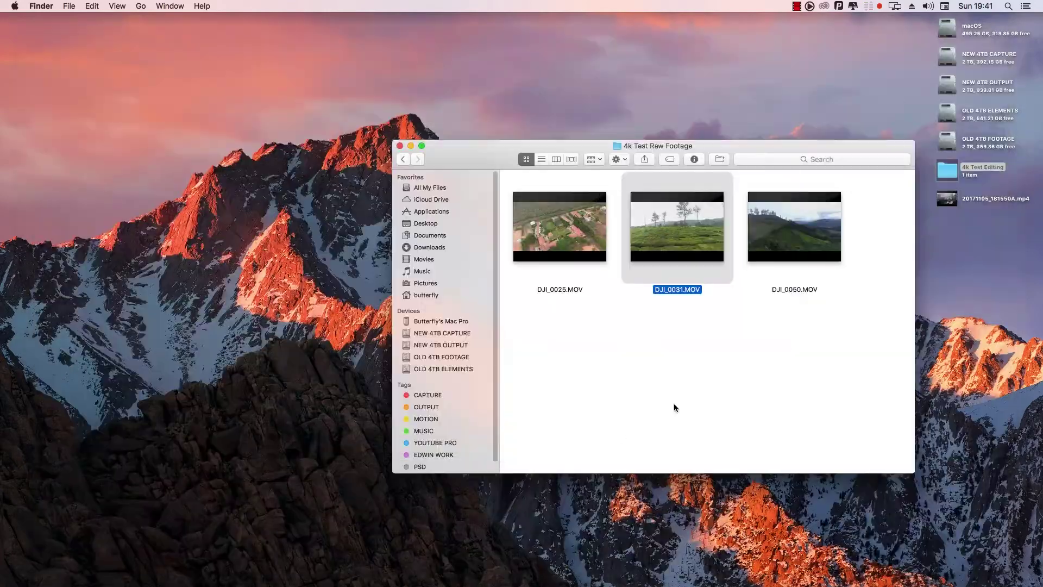
left_click(739, 350)
left_click_drag(864, 335, 731, 375)
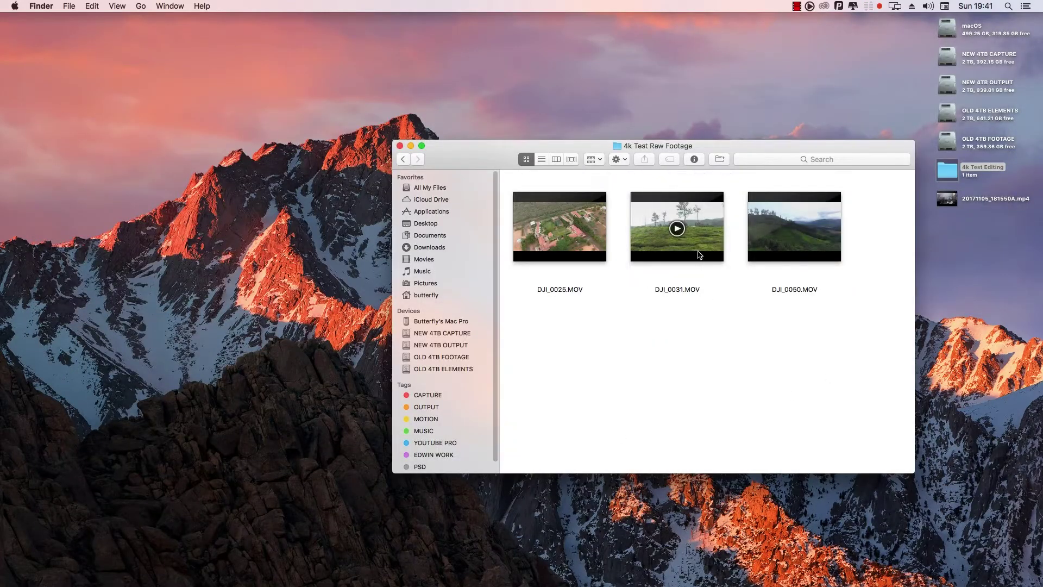
Step: Show the folder in column view and inspect the file details of DJI_0025.MOV, DJI_0031.MOV and DJI_0050.MOV, especially their dimensions
left_click(556, 159)
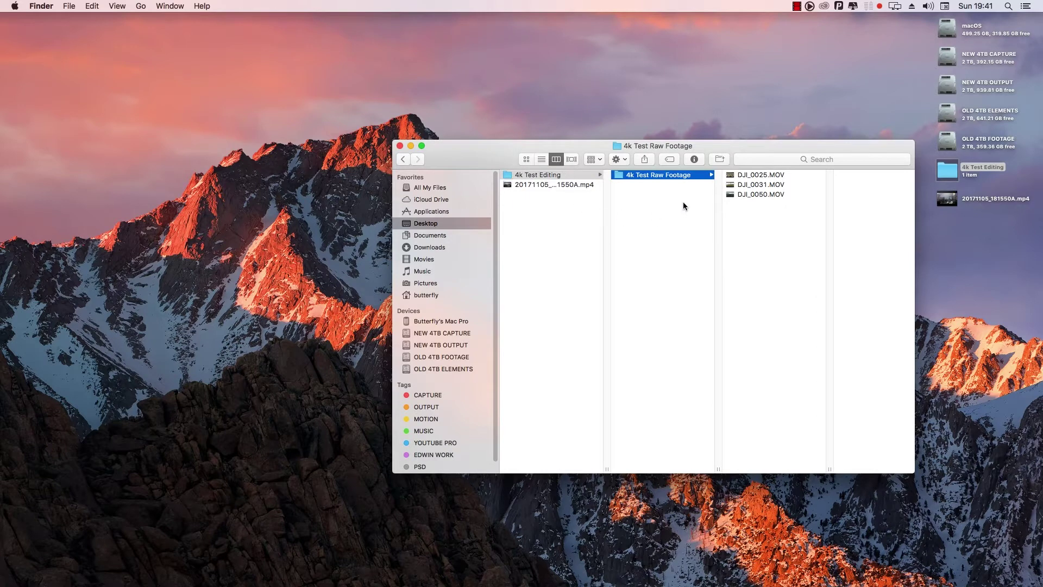
left_click(765, 176)
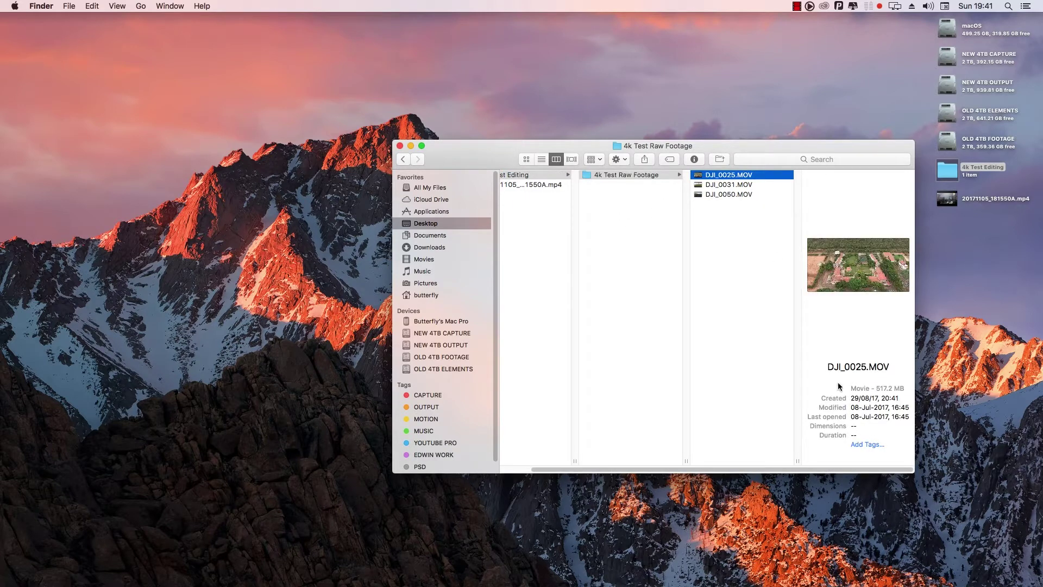
left_click_drag(853, 425, 889, 424)
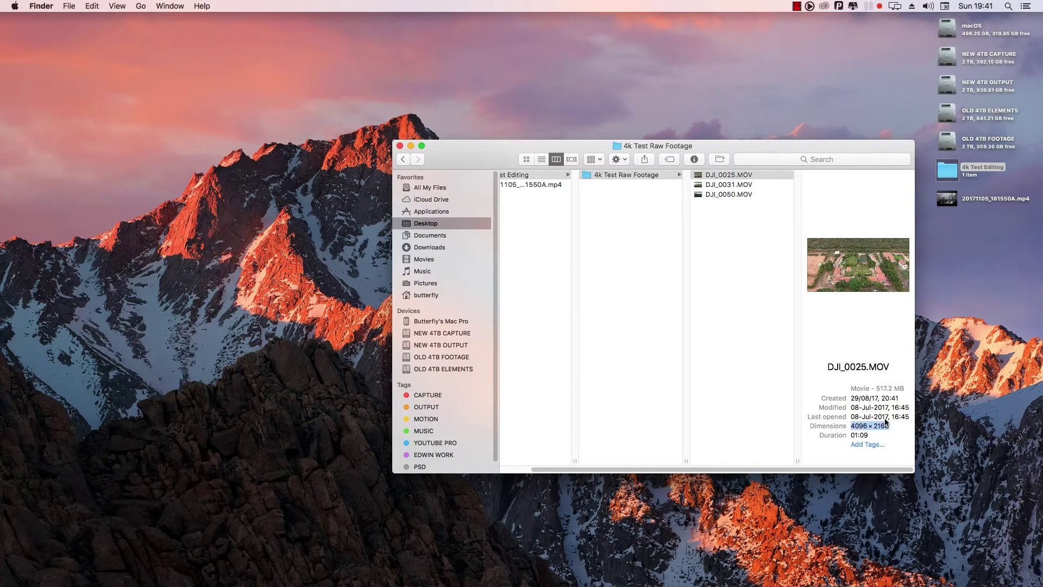
key("Down")
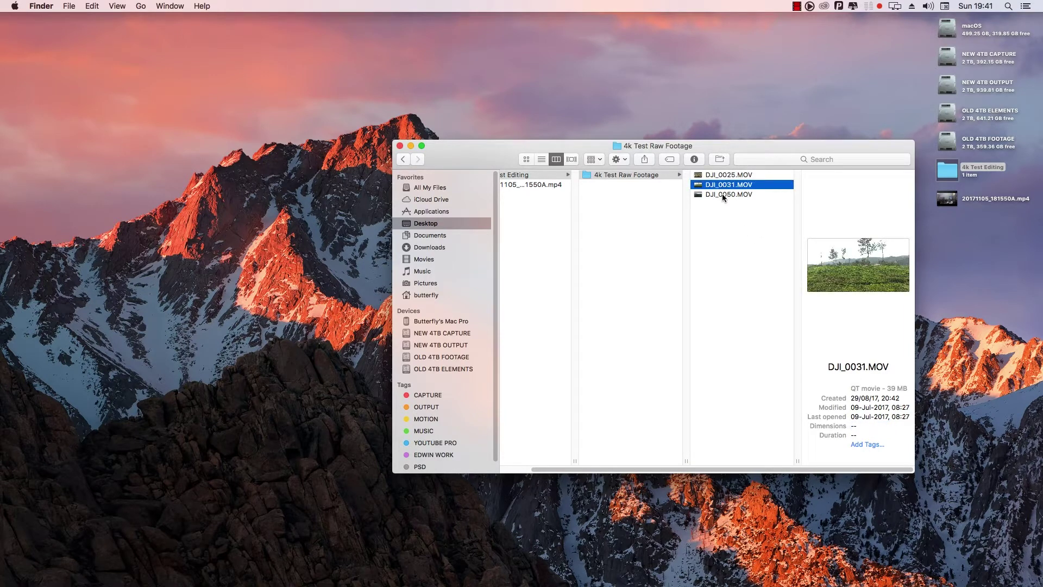
left_click(723, 194)
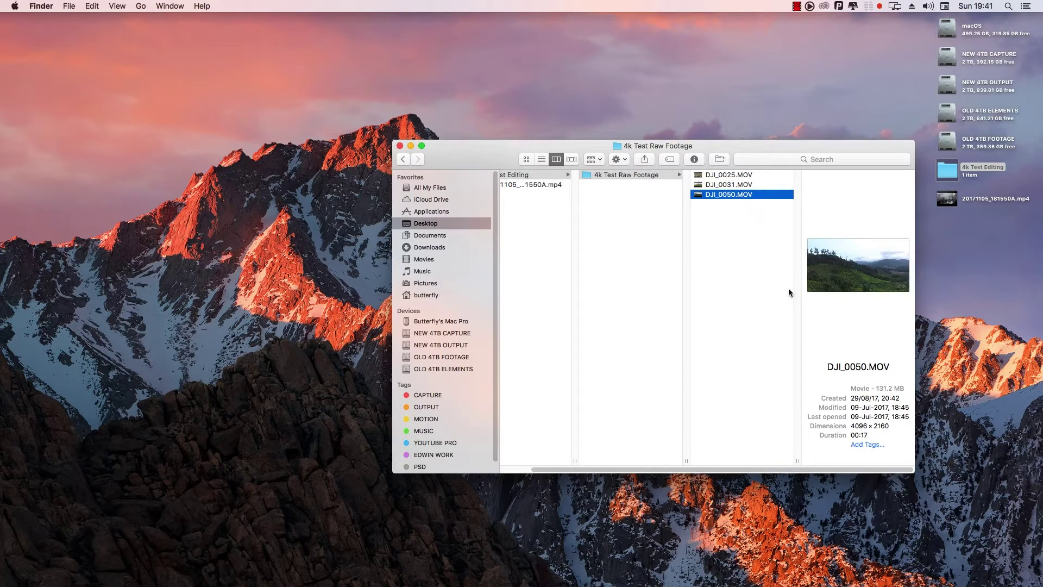
Step: Switch to Premiere Pro and start a new project named 4k Test Footage
left_click_drag(702, 146, 668, 112)
mouse_move(457, 585)
left_click(427, 565)
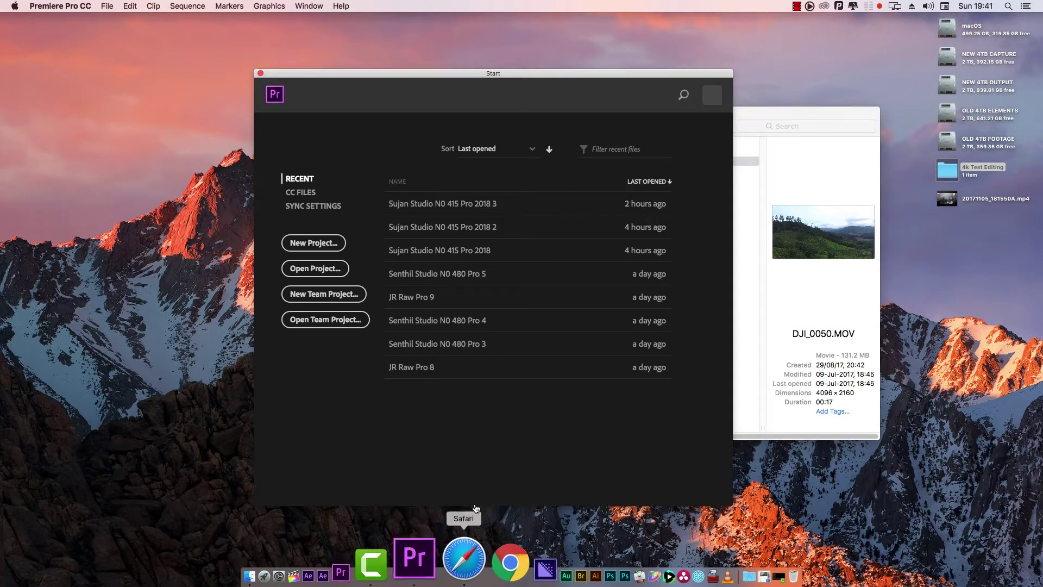
left_click(307, 243)
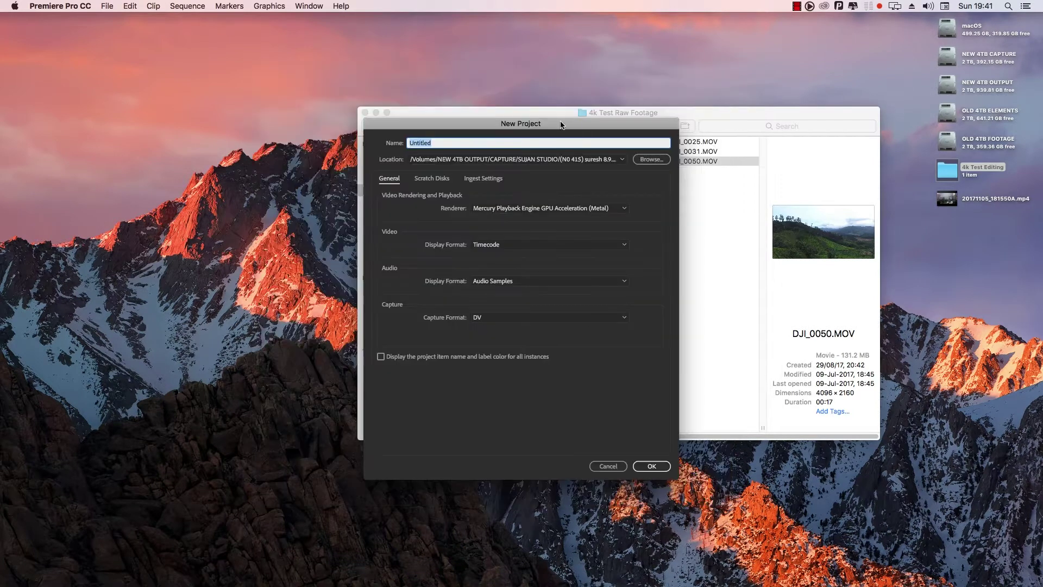
left_click_drag(557, 116, 506, 114)
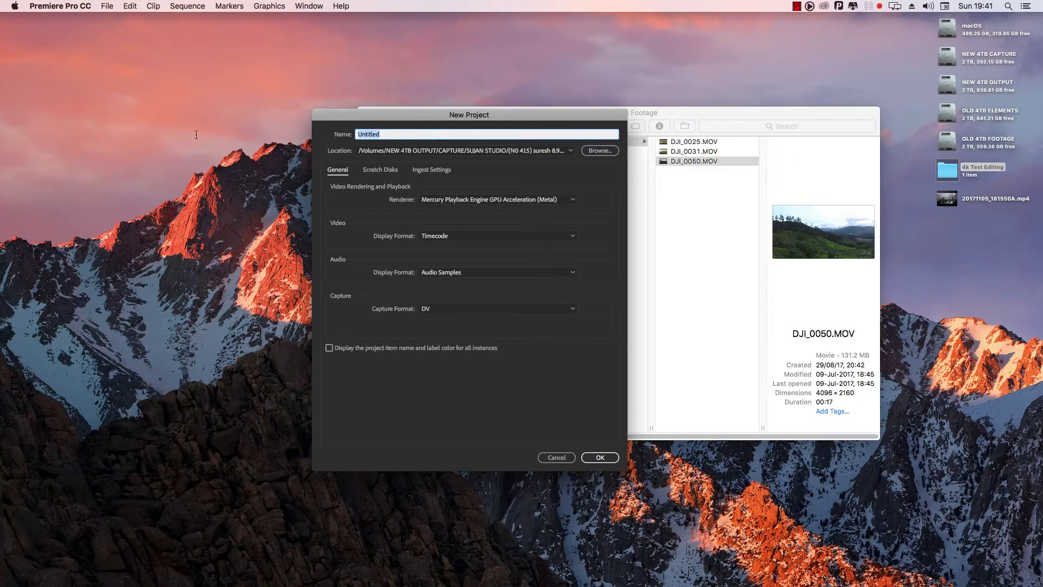
type("4k Test Footage")
Step: Set the project location to a new folder named Project inside the desktop's 4k Test Editing folder
left_click(600, 151)
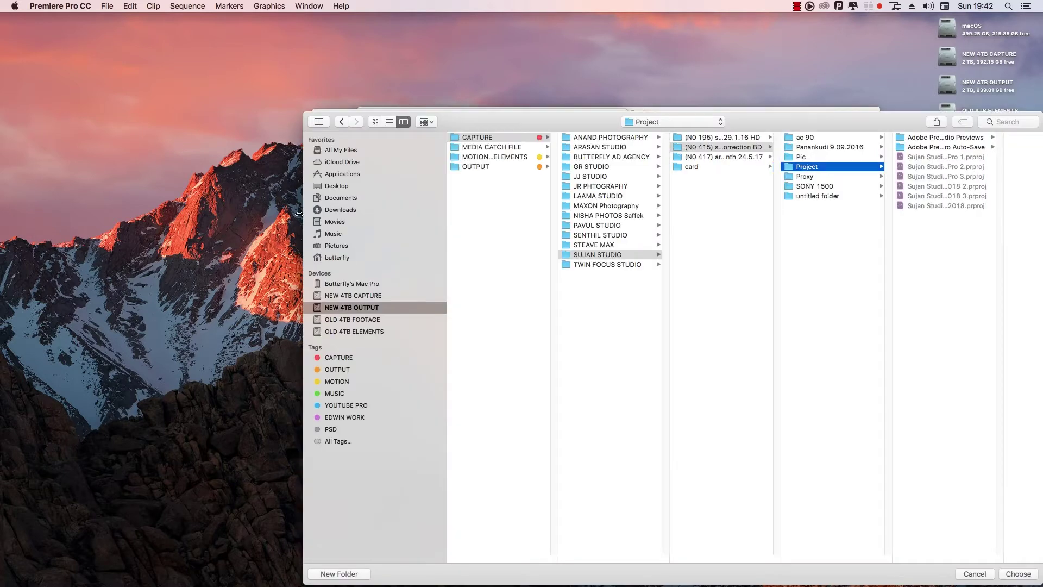
left_click(337, 186)
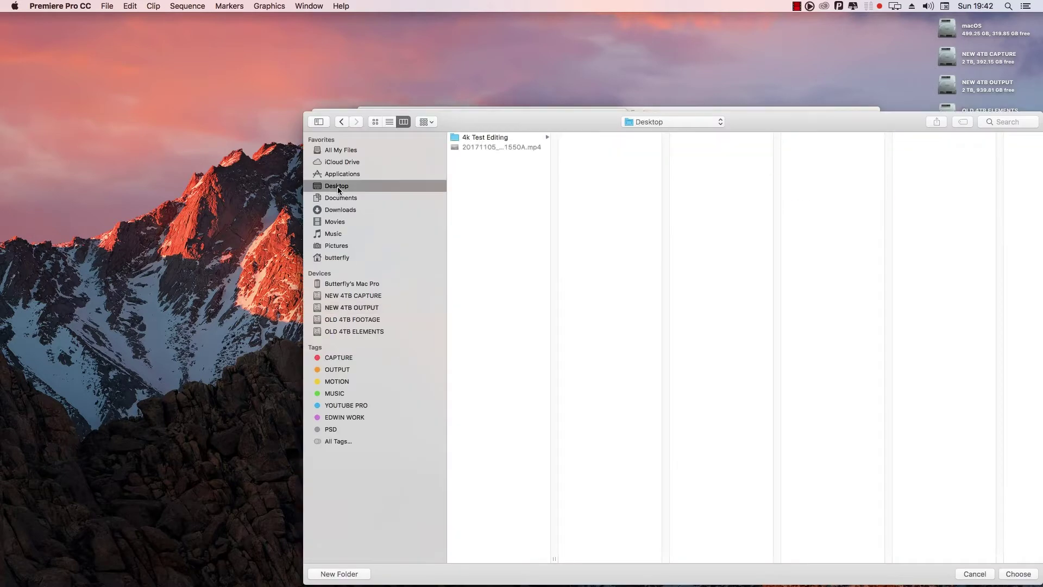
left_click(481, 138)
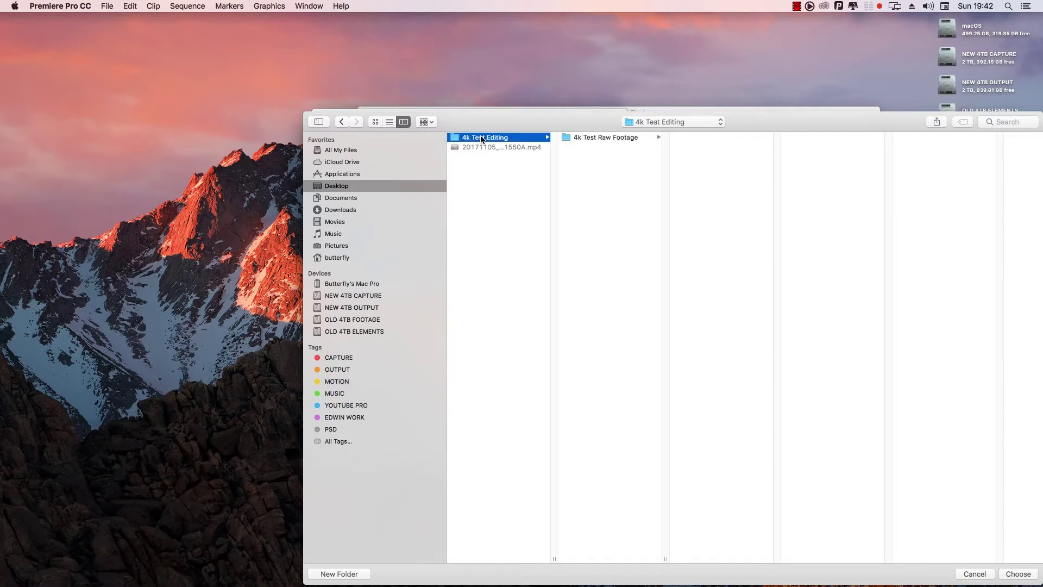
left_click(356, 574)
type("Project")
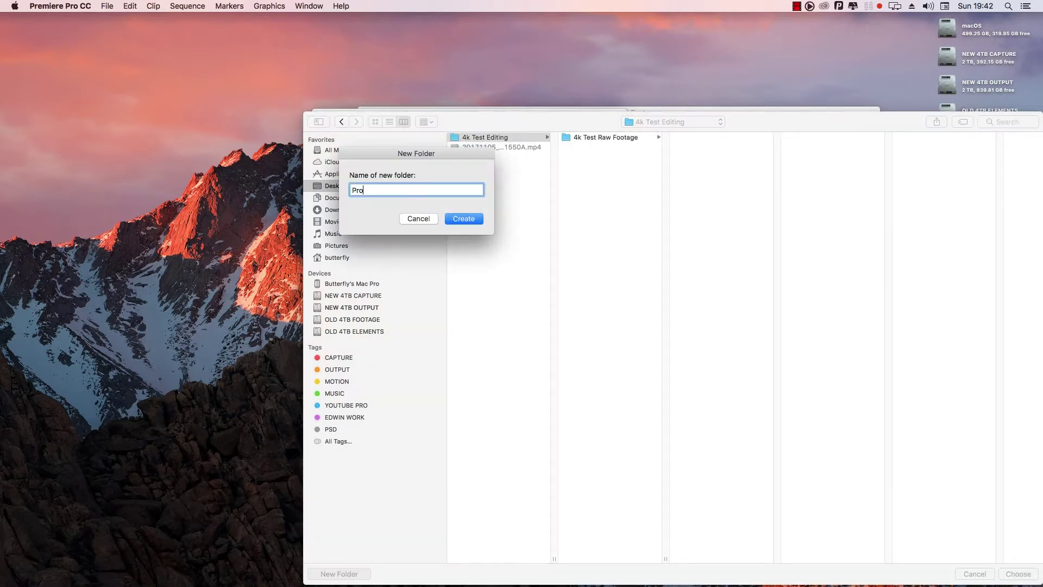
left_click(464, 219)
left_click(1017, 574)
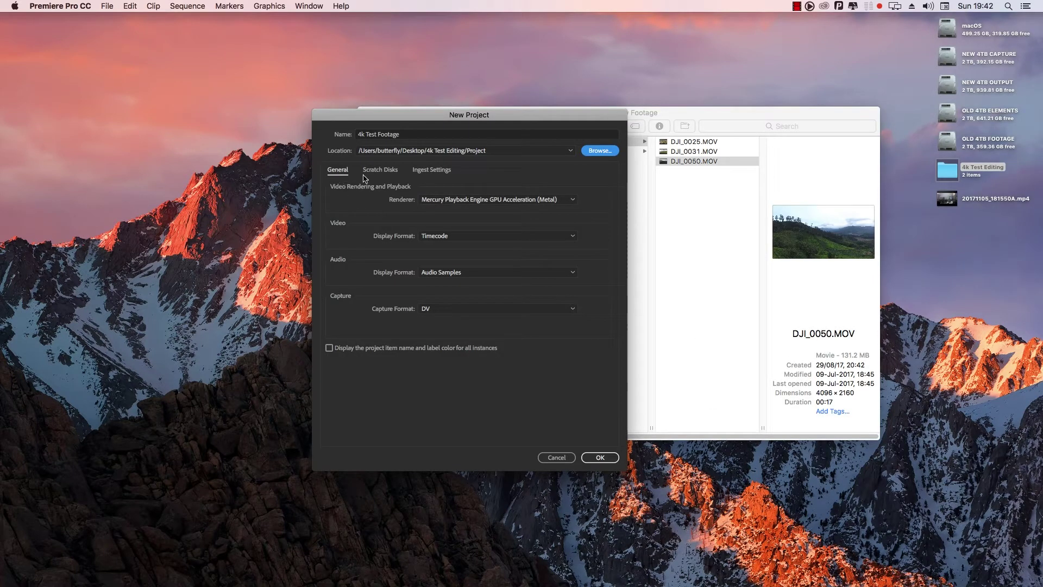
Step: Enable ingest for the new project and set it to Create Proxies
left_click(433, 175)
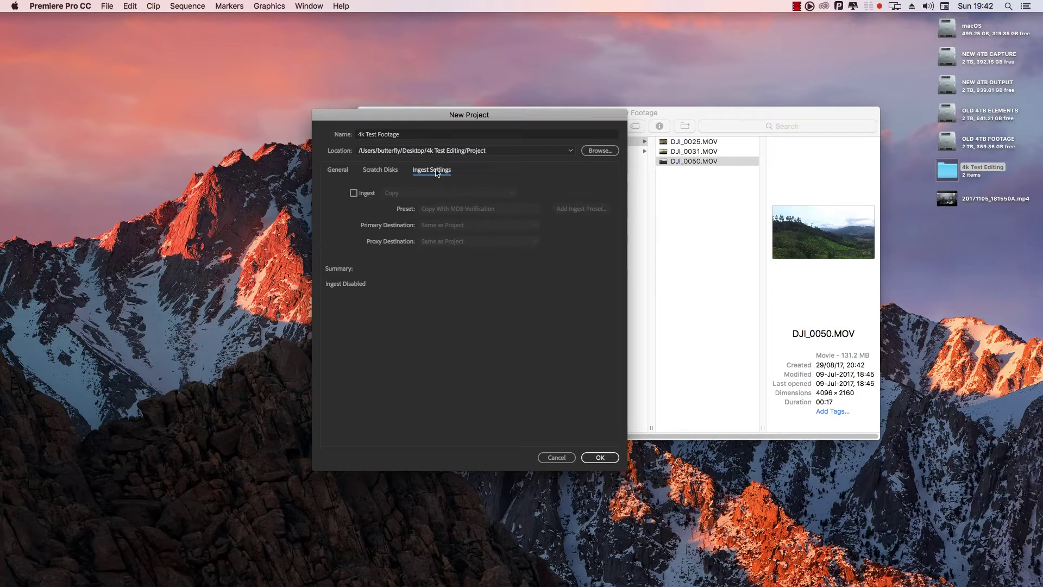
left_click(355, 195)
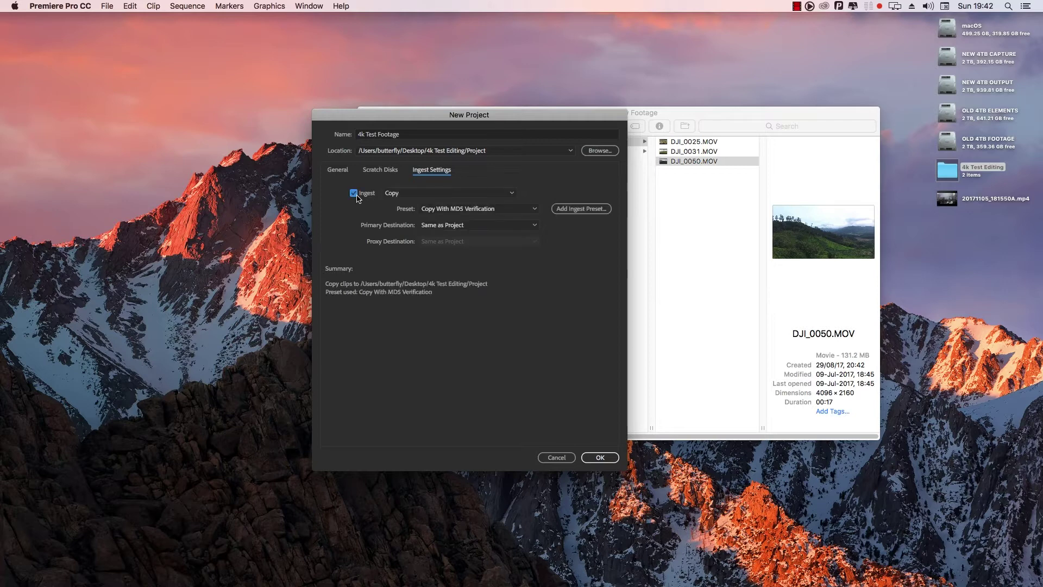
left_click(493, 194)
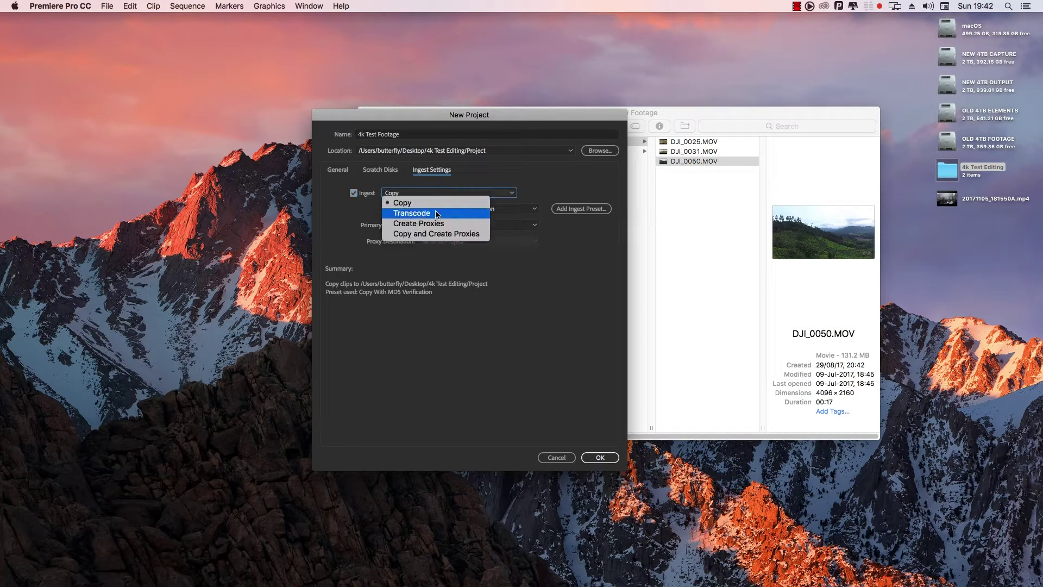
key("Escape")
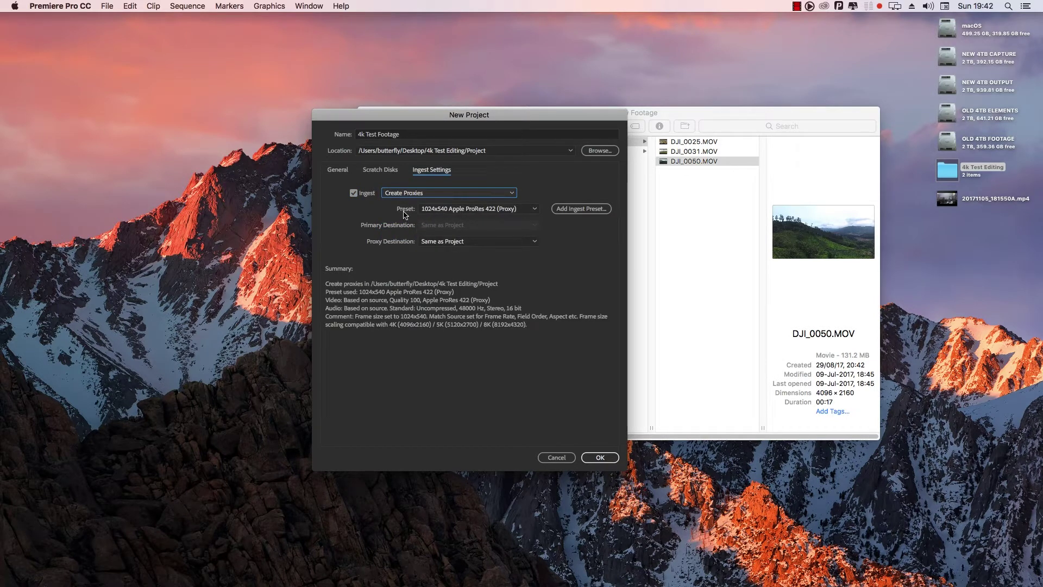
Step: Set the proxy preset to 1280x720 Apple ProRes 422 (Proxy)
left_click(511, 209)
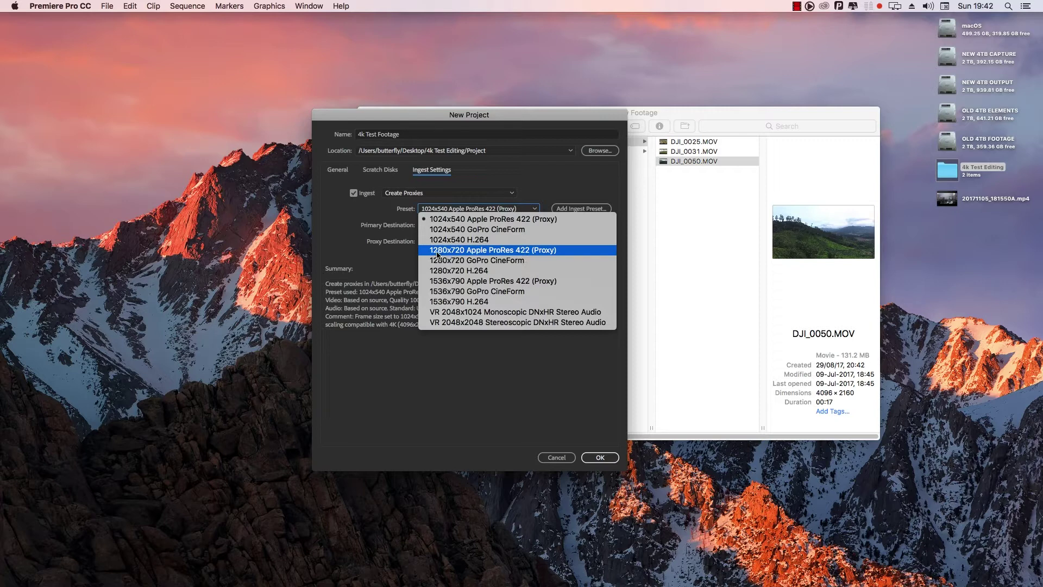
left_click(528, 250)
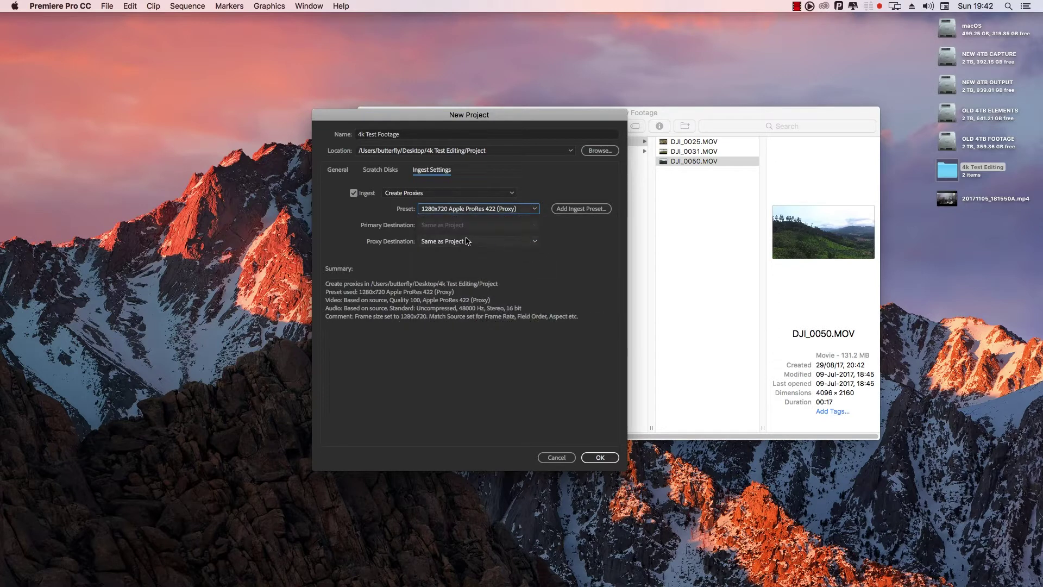
left_click(530, 210)
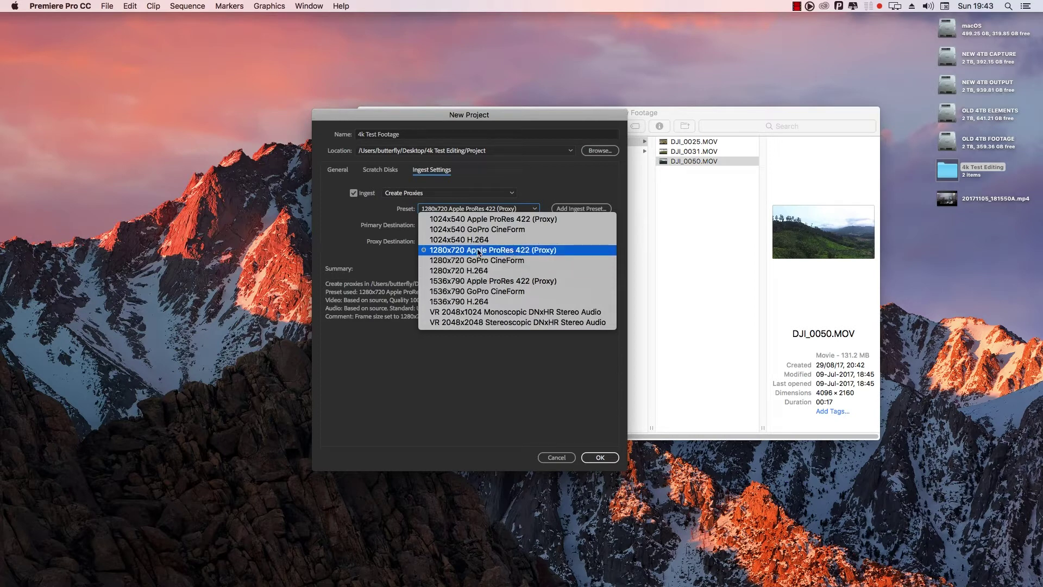
left_click(530, 250)
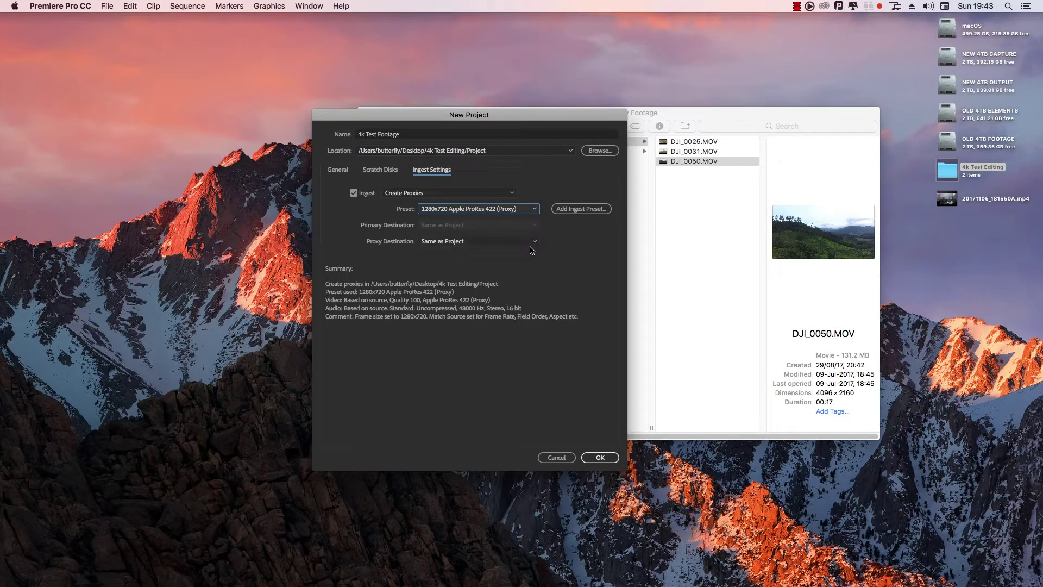
Step: Set the proxy destination to a new folder named Proxy Link Media inside the desktop's 4k Test Editing folder and create the project
left_click(492, 242)
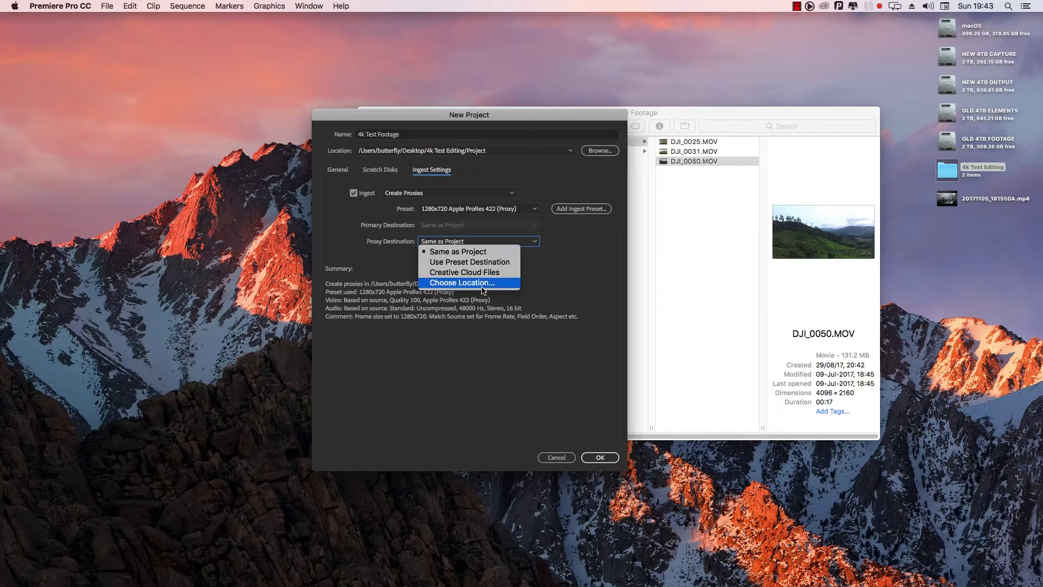
left_click(438, 282)
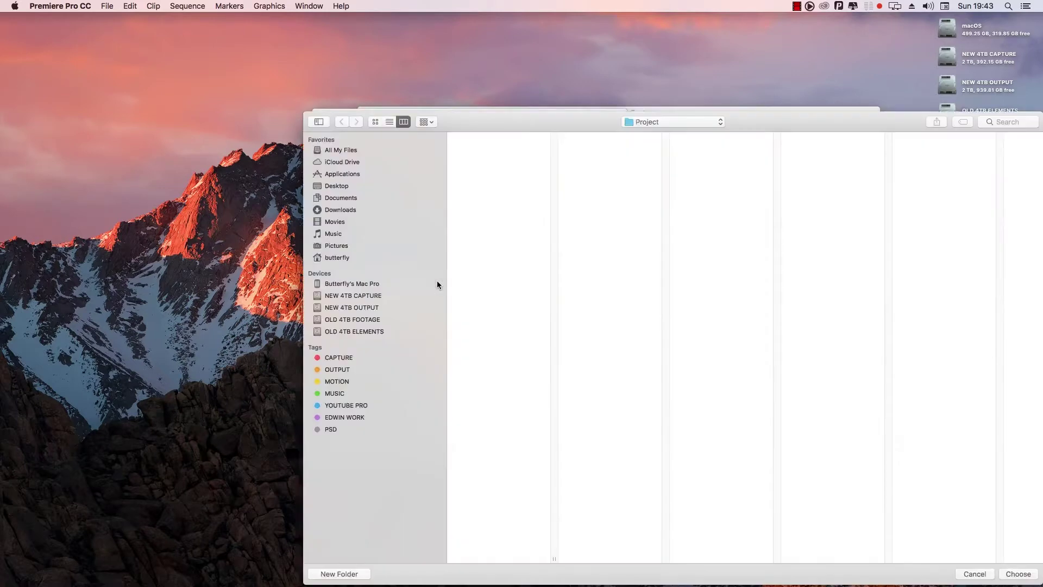
left_click(335, 187)
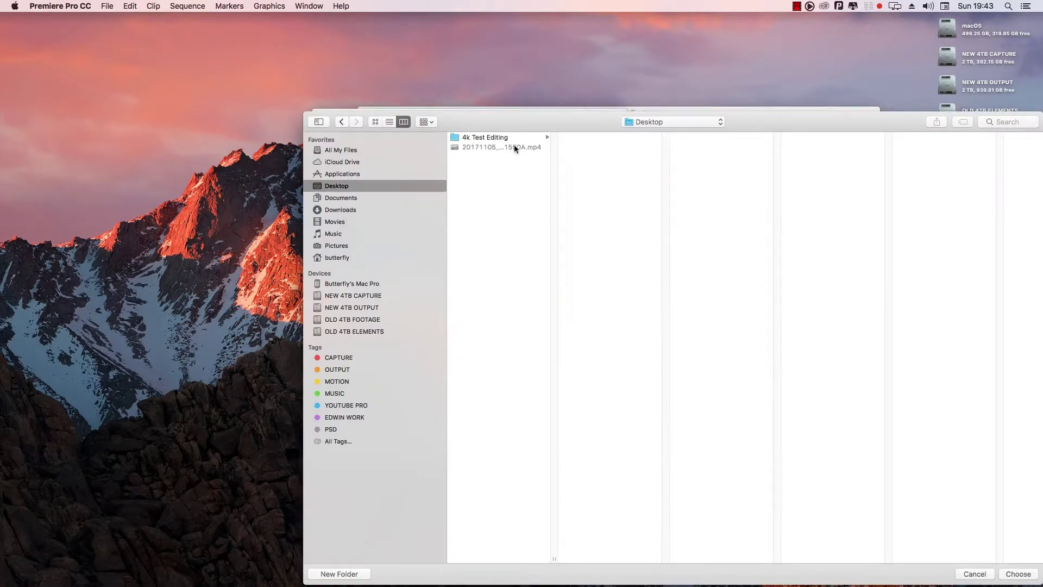
left_click(491, 139)
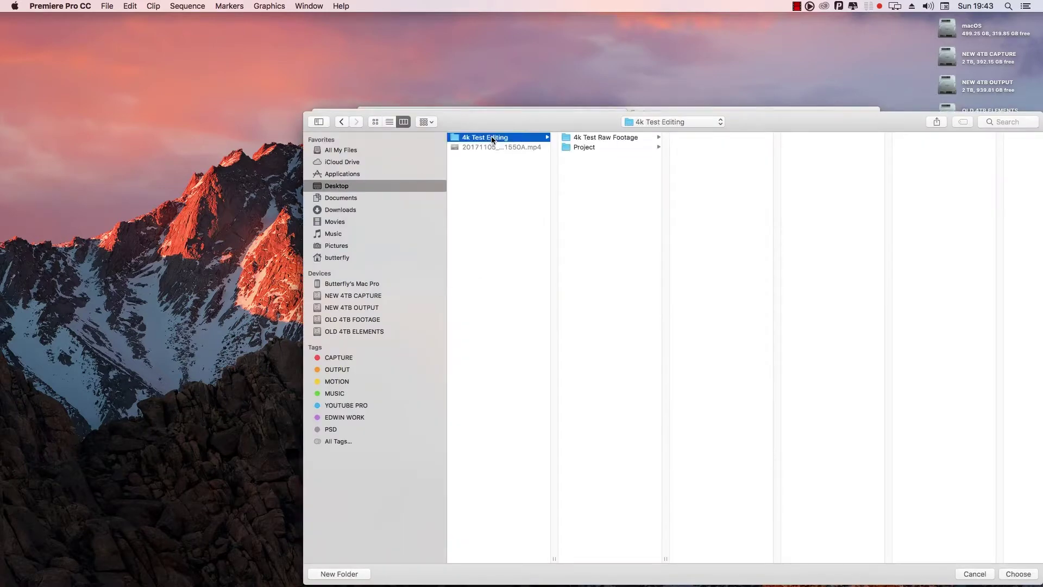
left_click(618, 137)
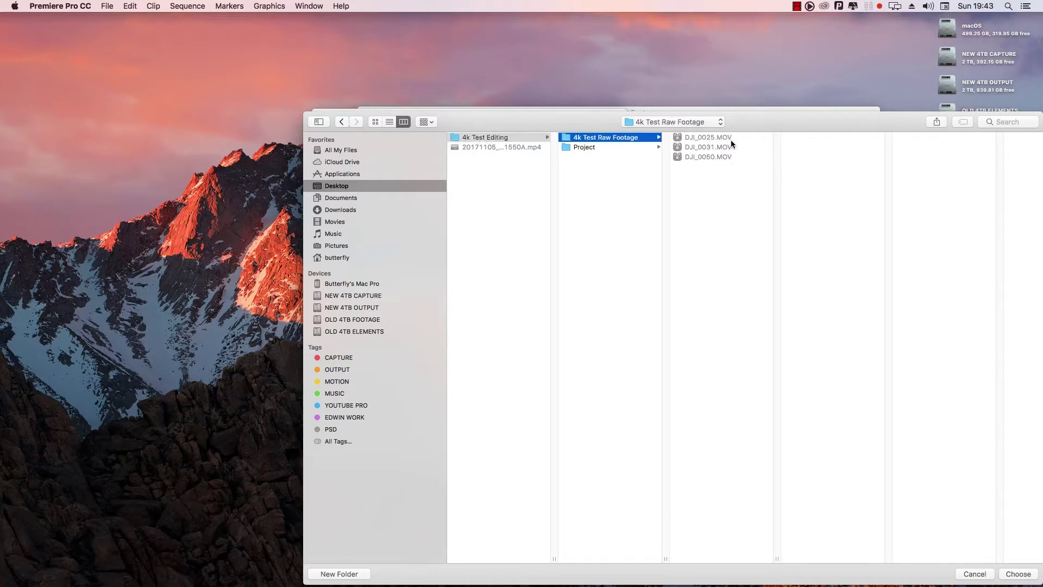
left_click(495, 138)
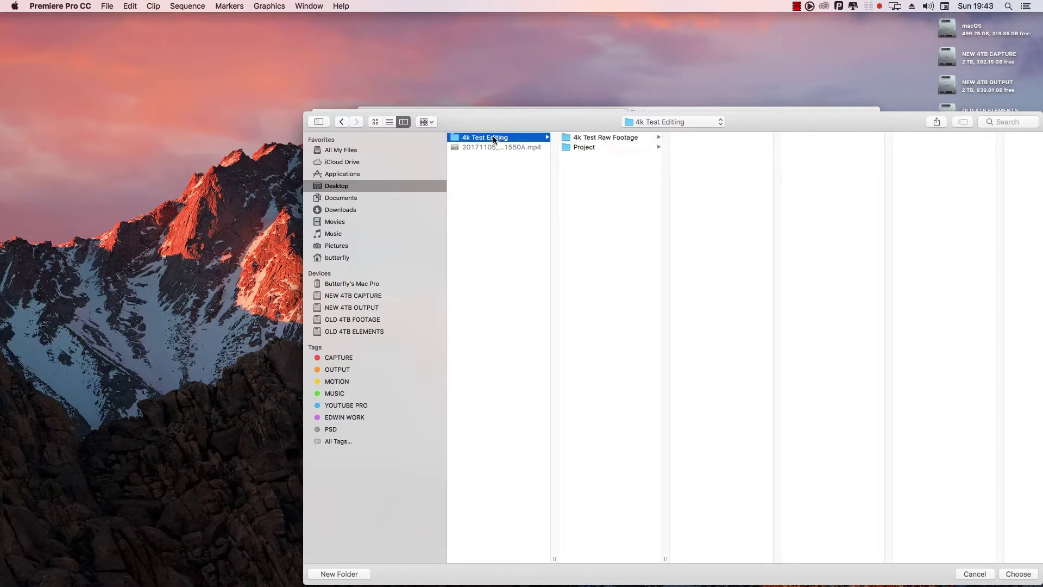
left_click(340, 574)
type("Proxy Link Media")
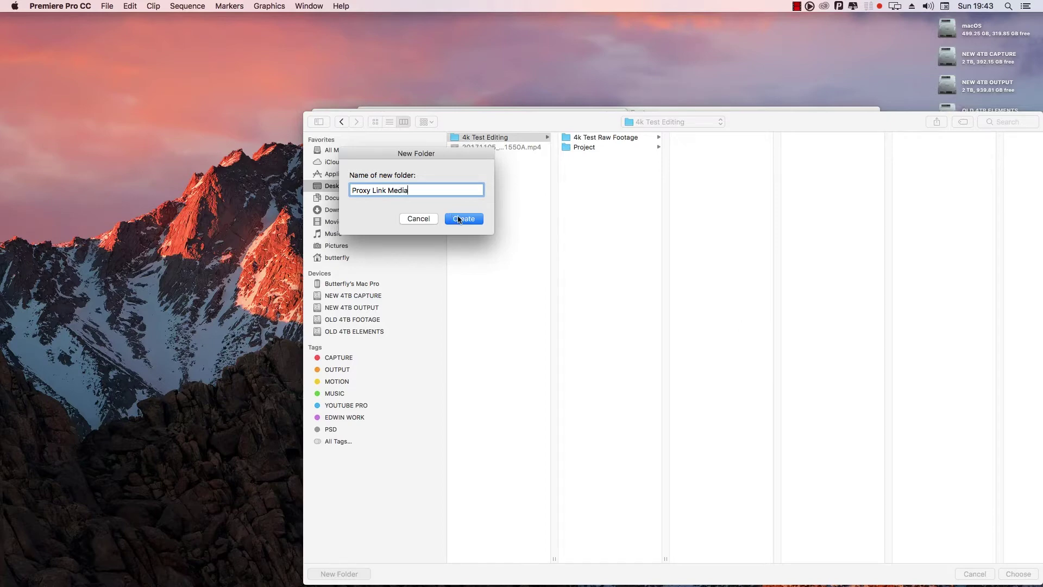
left_click(459, 218)
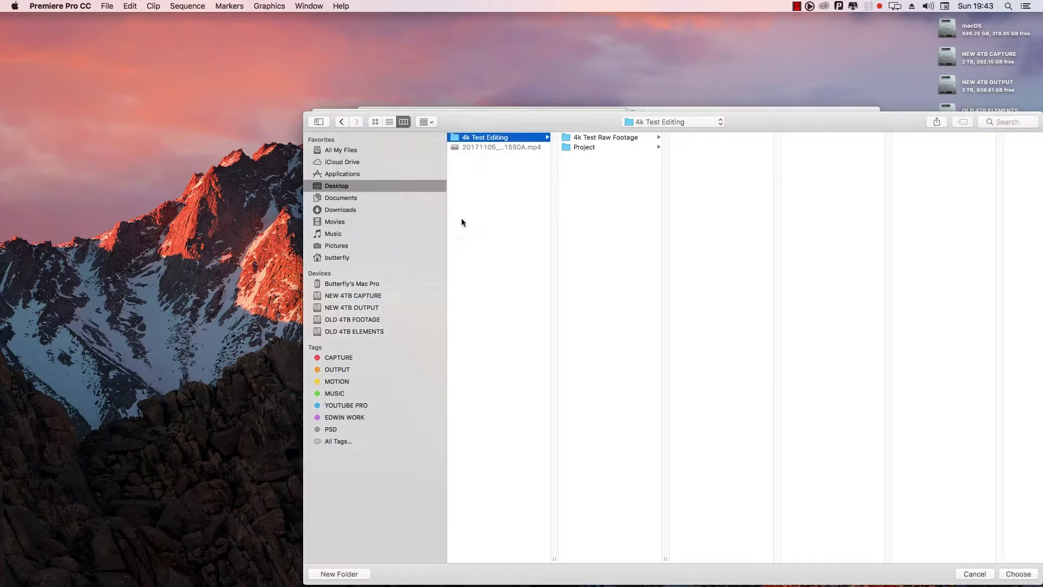
left_click(1018, 574)
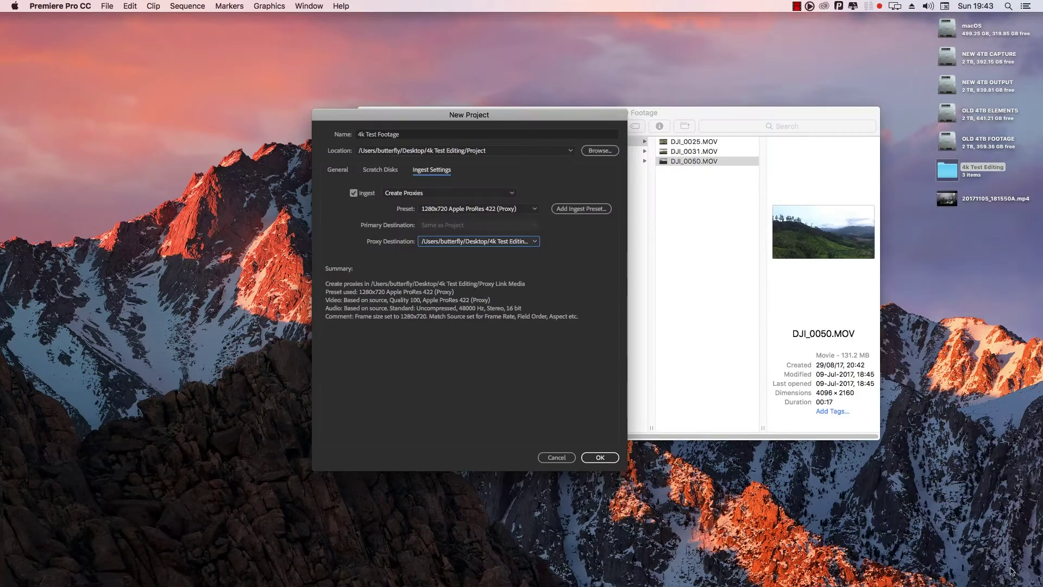
left_click(600, 458)
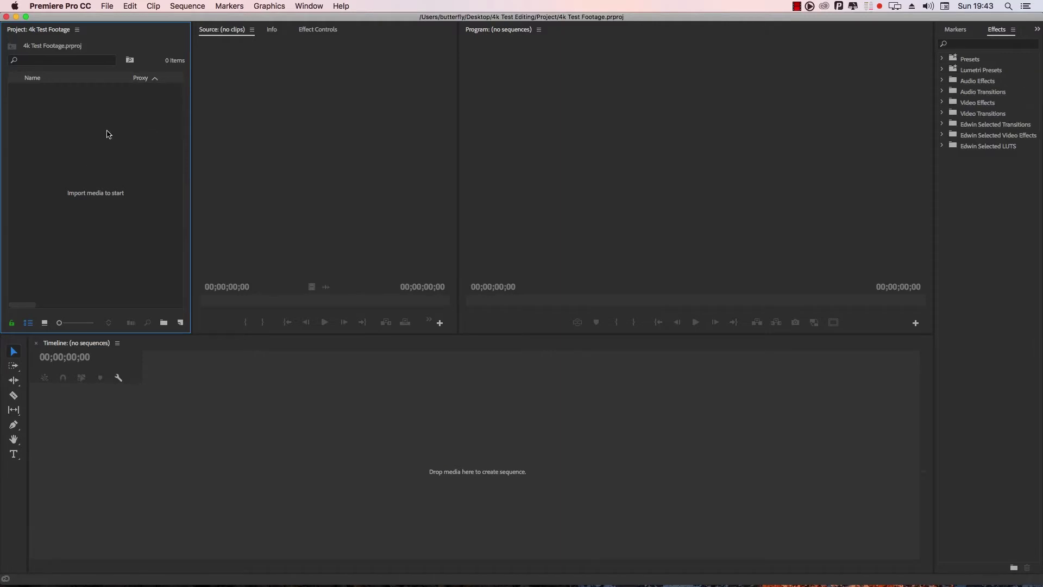
Step: Import the 4k Test Raw Footage folder from the desktop's 4k Test Editing folder into the project
left_click(321, 579)
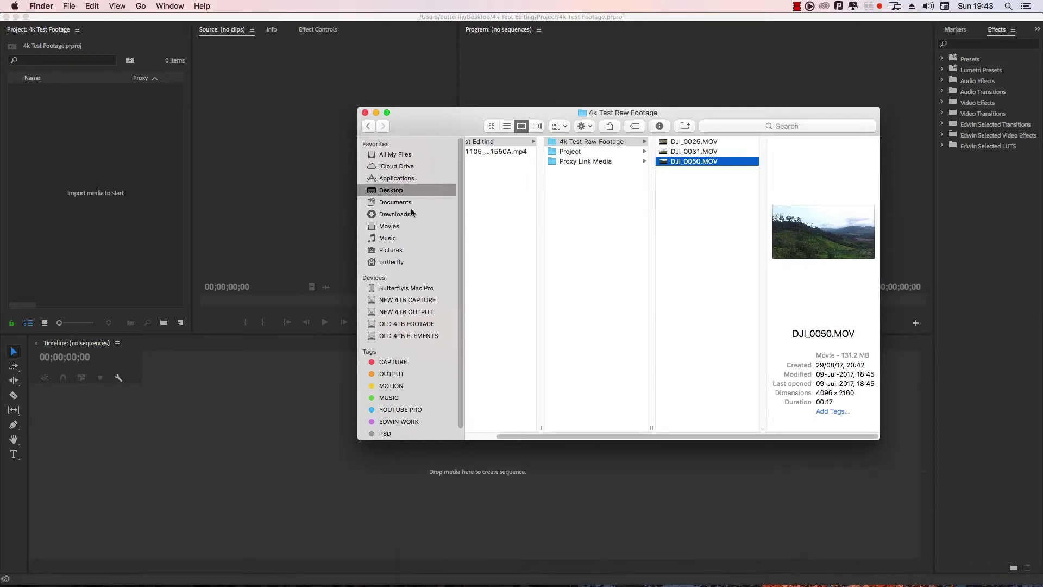
left_click(401, 189)
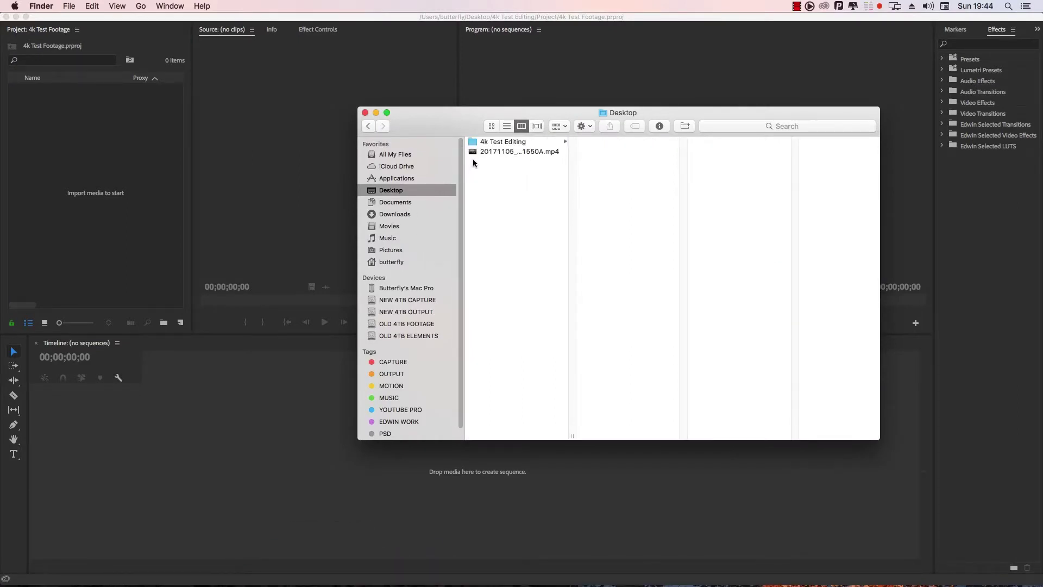
left_click(508, 143)
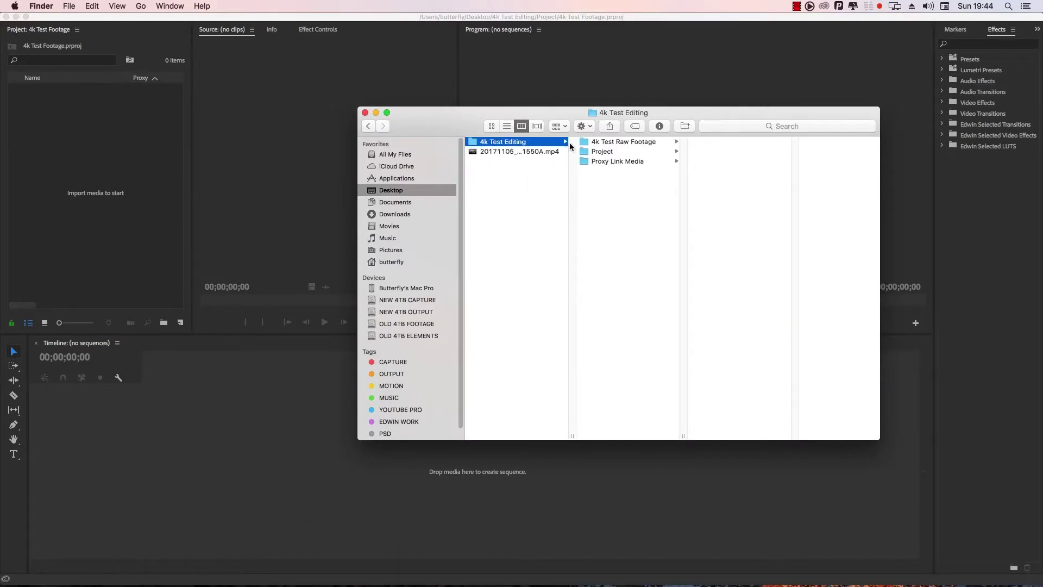
left_click(631, 141)
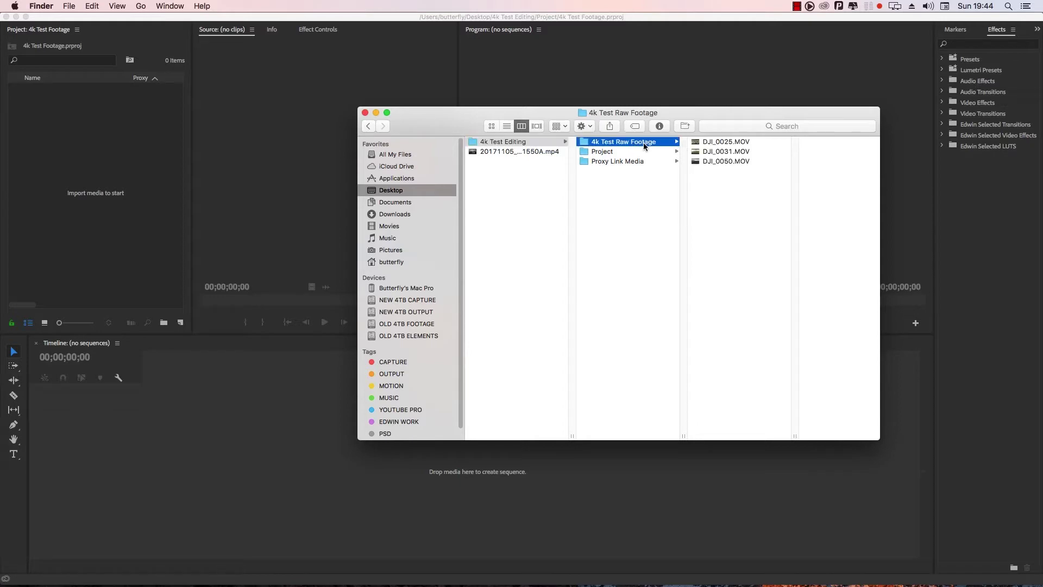
left_click_drag(644, 145, 115, 158)
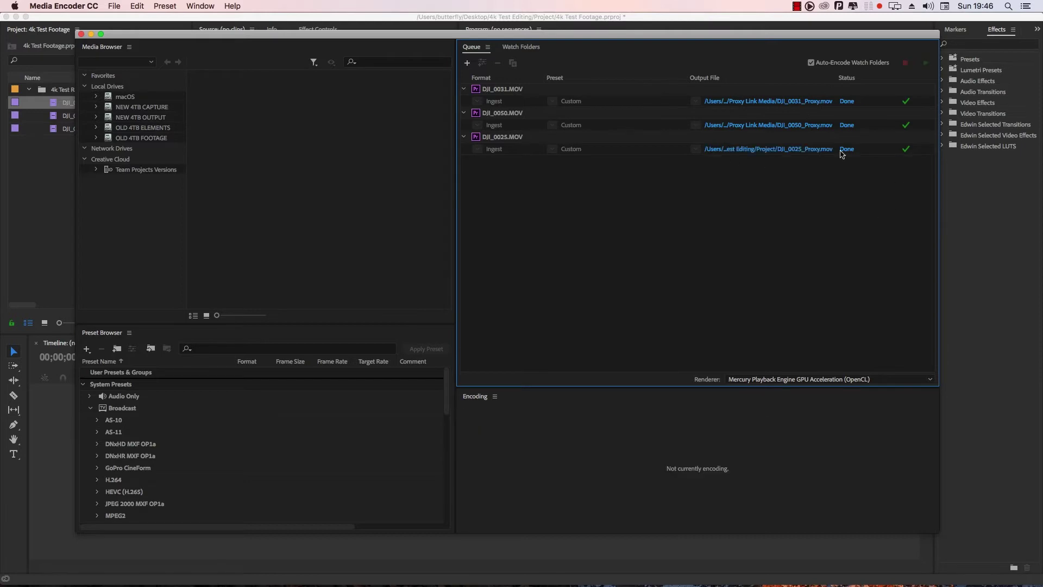
Step: Switch to Finder and compare the original clips in 4k Test Raw Footage with the proxy files in Proxy Link Media
left_click(91, 34)
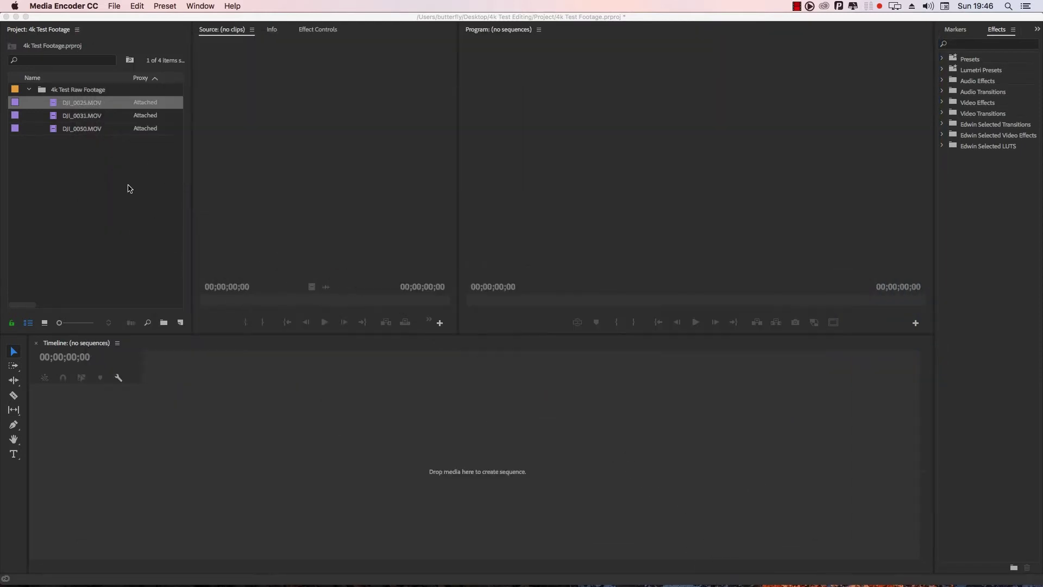
left_click(16, 16)
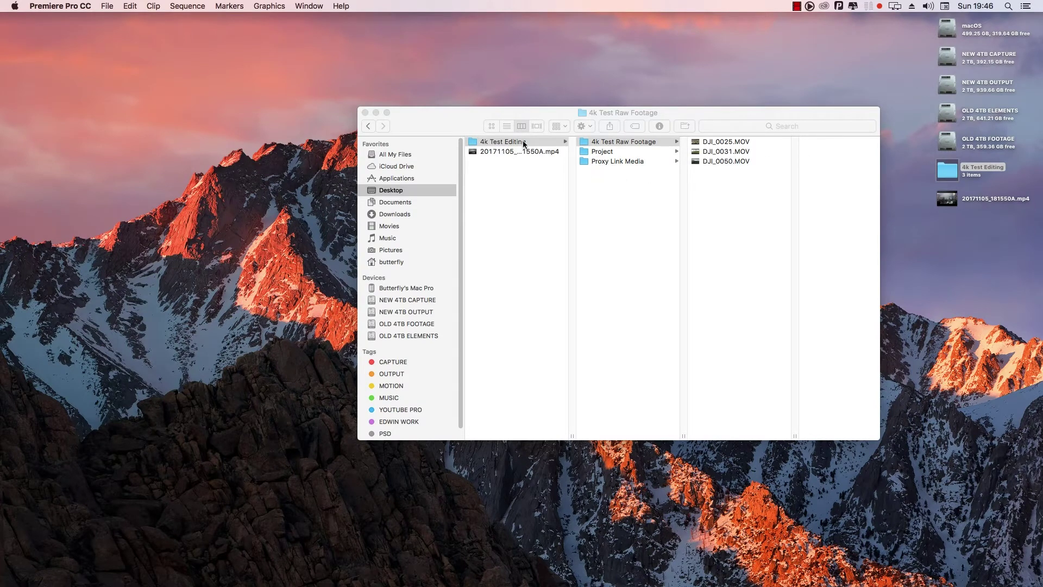
left_click(637, 143)
left_click_drag(756, 194, 741, 142)
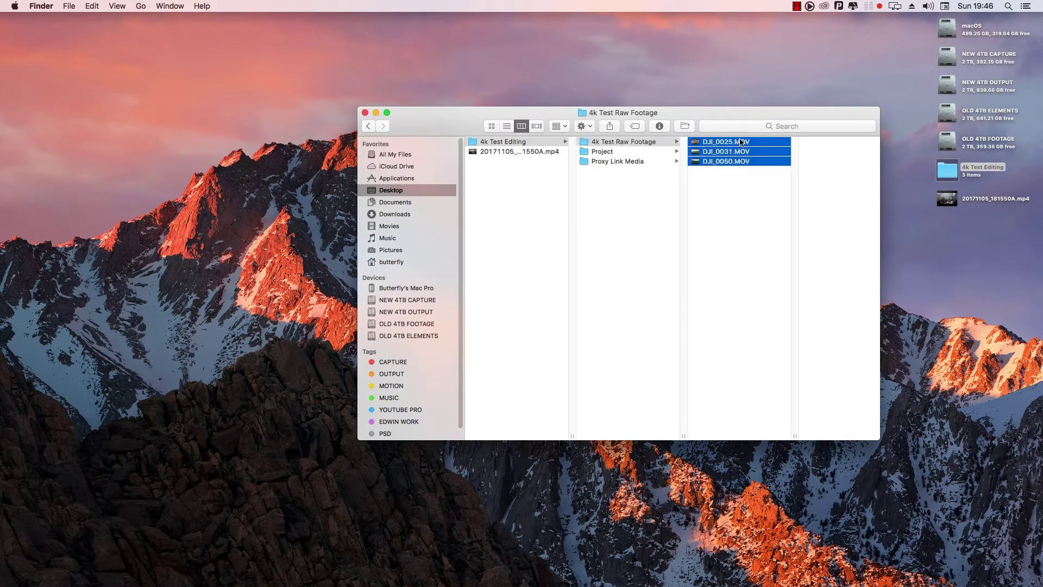
left_click(632, 162)
left_click_drag(728, 170, 731, 144)
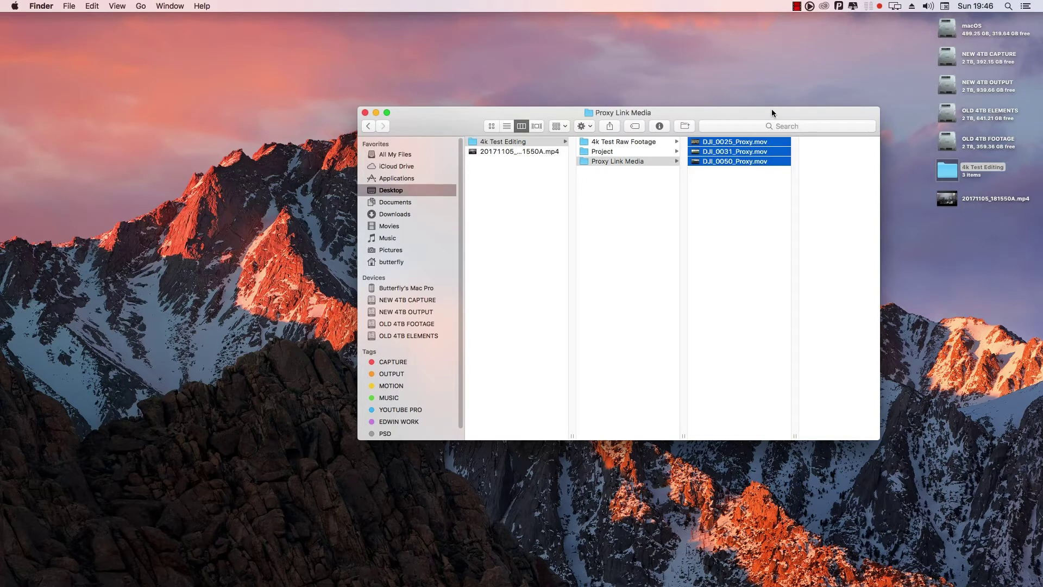
Step: Enlarge the Finder window and check the dimensions of DJI_0031_Proxy.mov in the Proxy Link Media folder
left_click_drag(775, 113, 503, 90)
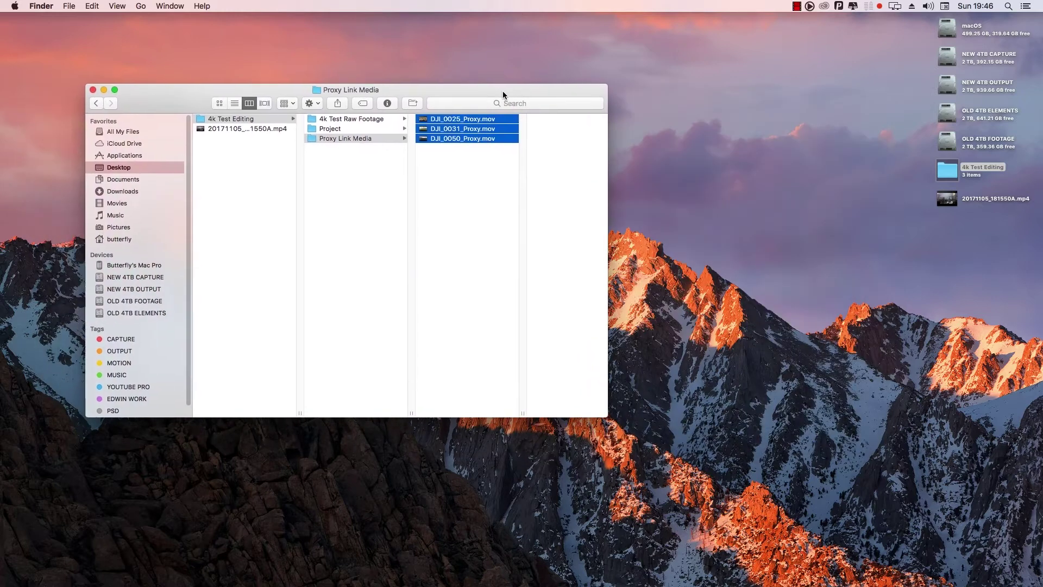
left_click_drag(607, 417, 836, 527)
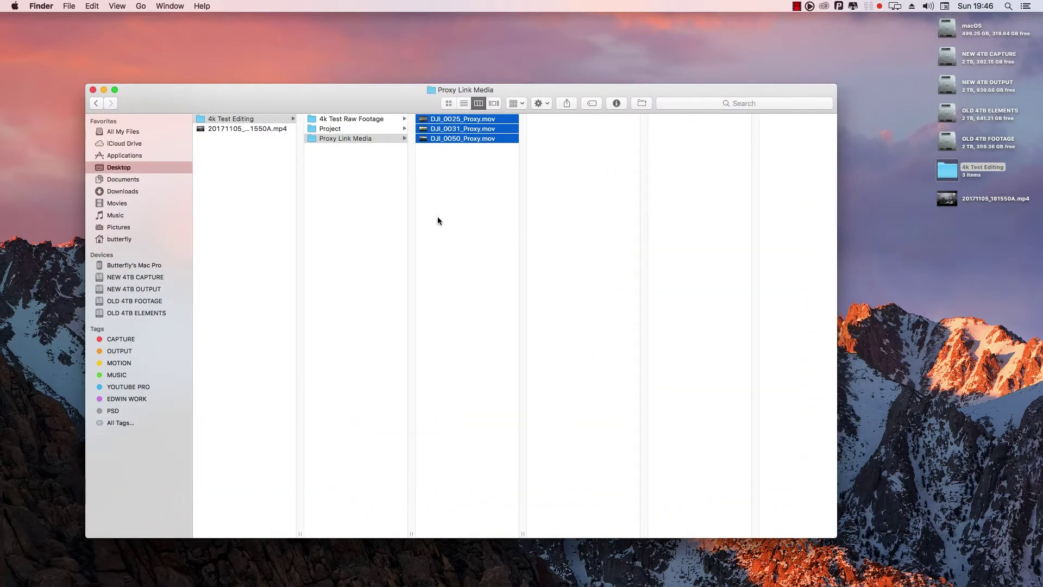
left_click(375, 173)
left_click(363, 140)
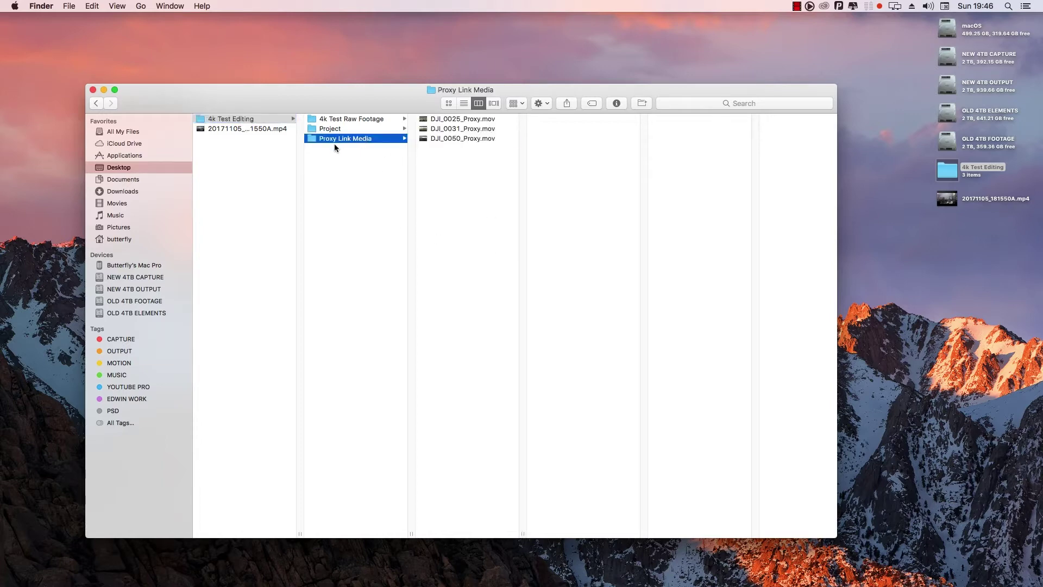
left_click(449, 129)
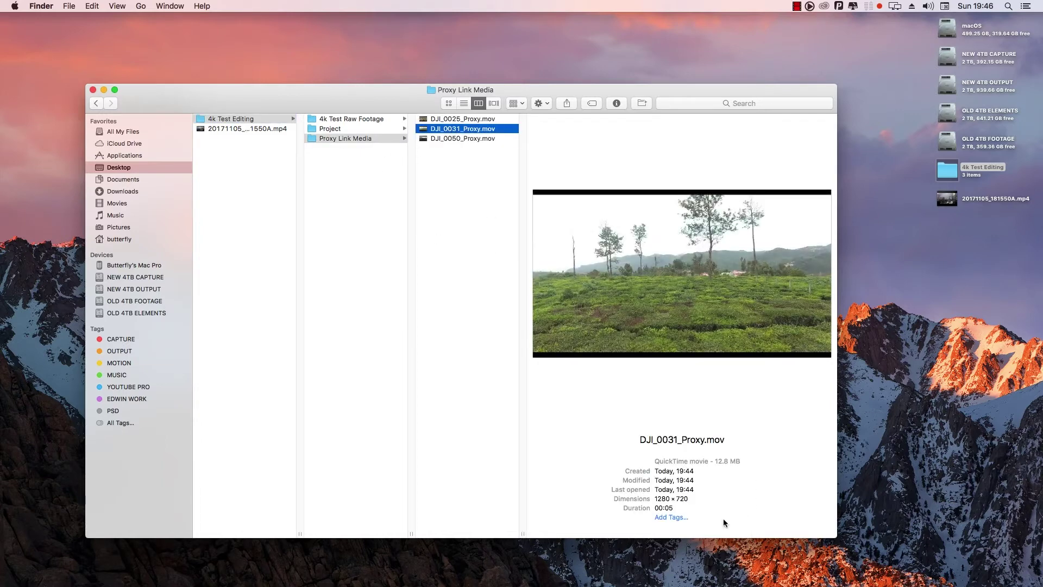
left_click_drag(655, 498, 689, 499)
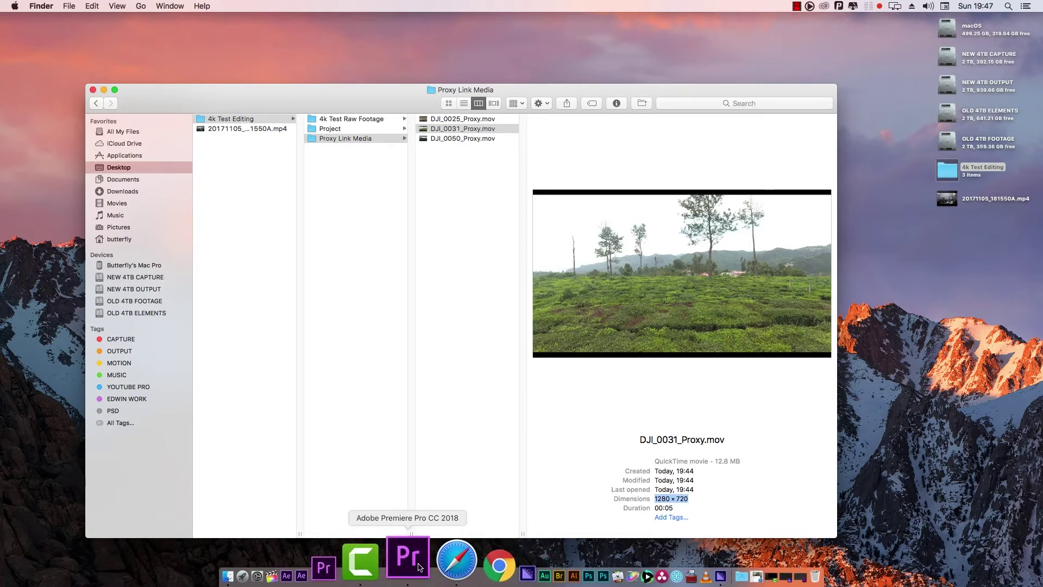
Step: Switch back to Premiere Pro and create a sequence from the three DJI clips in the 4k Test Raw Footage bin
left_click(418, 566)
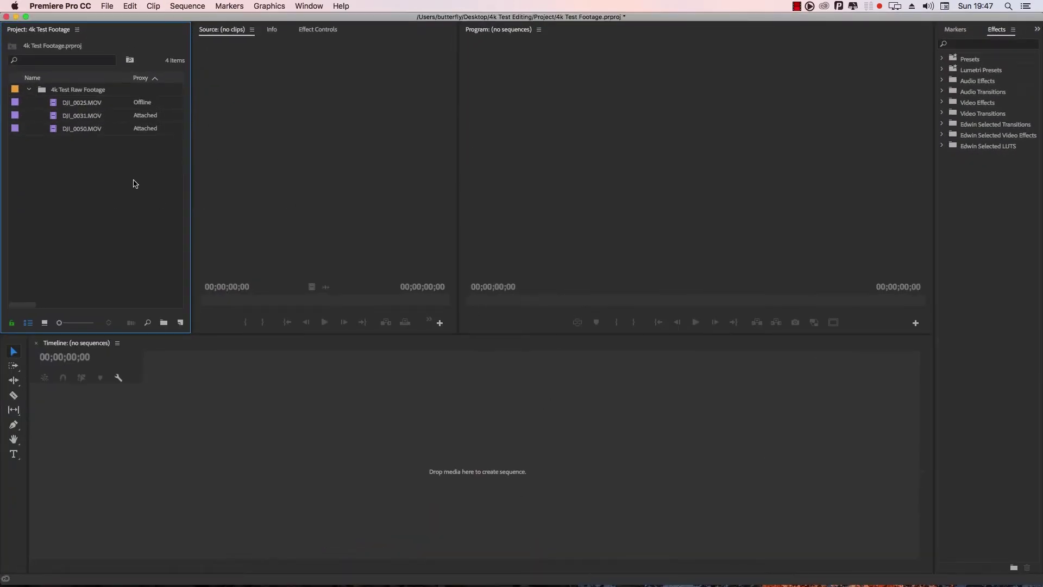
left_click_drag(135, 184, 76, 110)
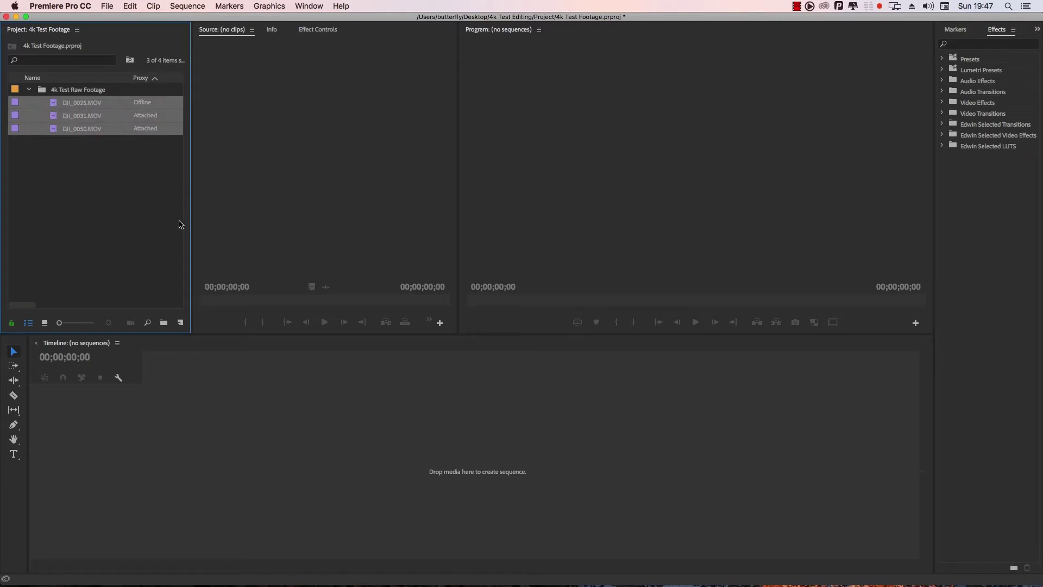
left_click_drag(190, 229, 293, 228)
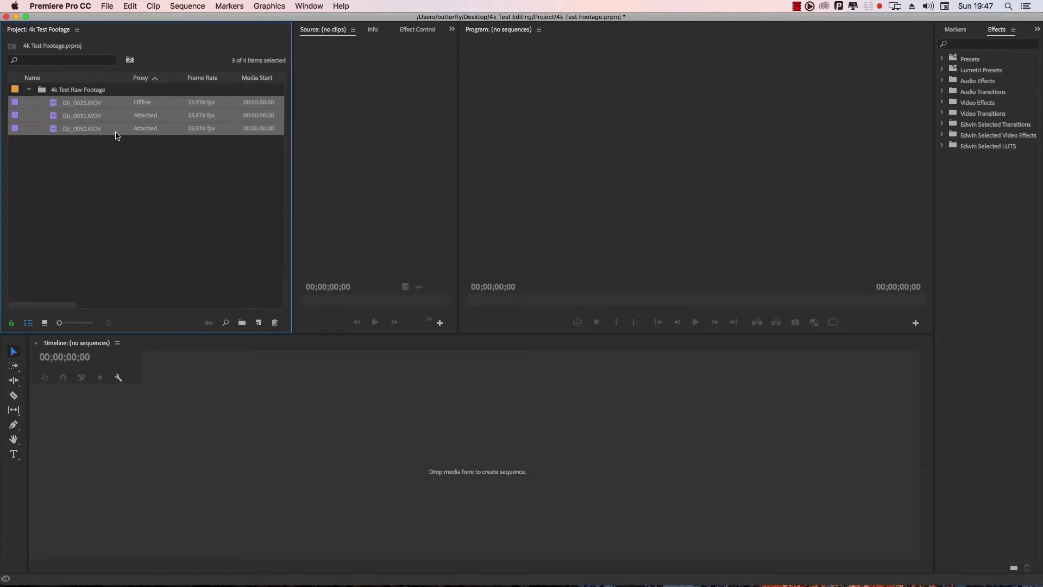
left_click_drag(106, 136, 269, 307)
left_click_drag(181, 205, 258, 324)
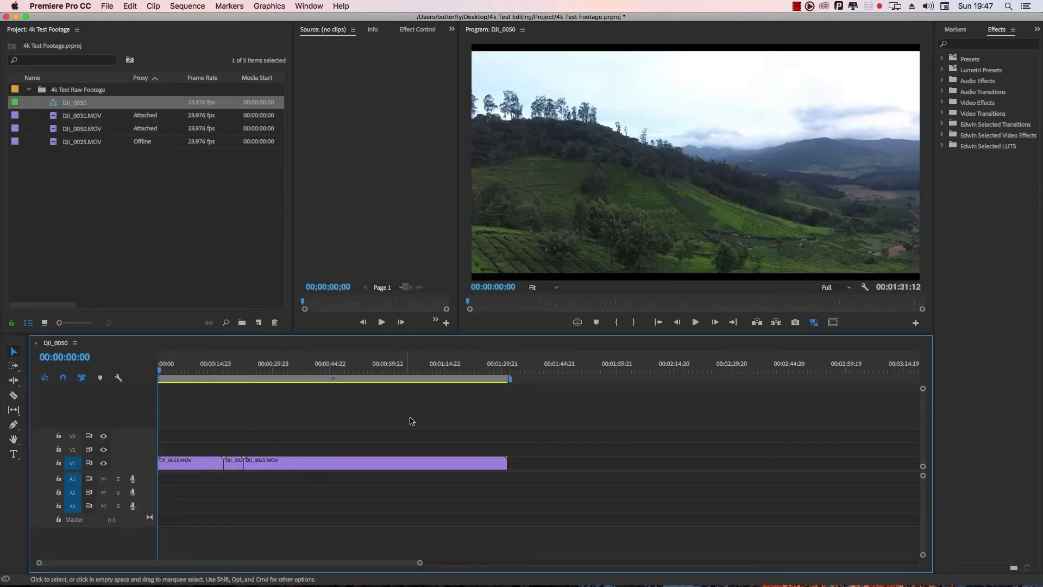
left_click(321, 366)
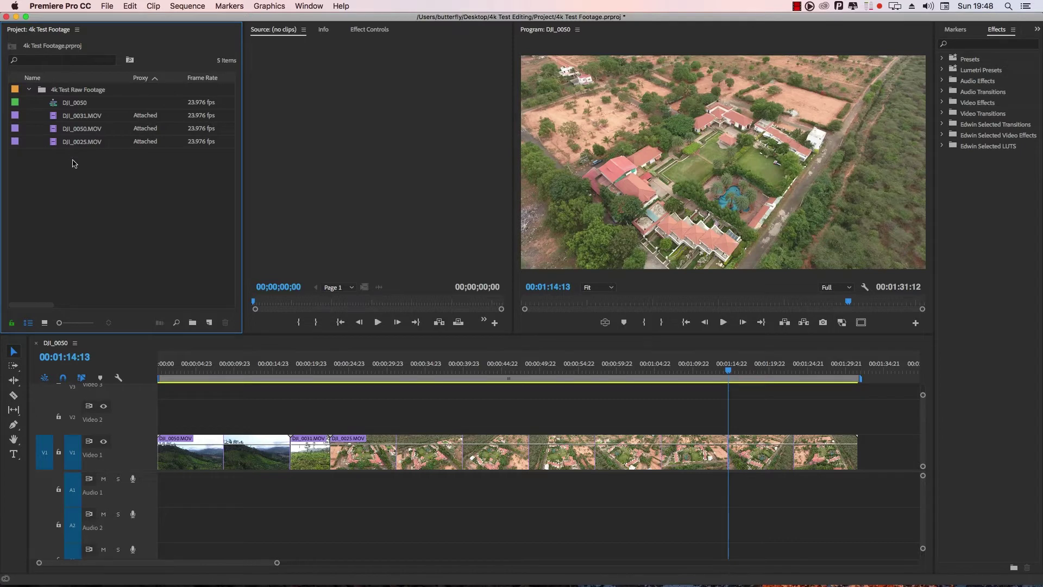
Step: Check the proxy status of the three DJI clips in the project
left_click_drag(74, 162, 79, 118)
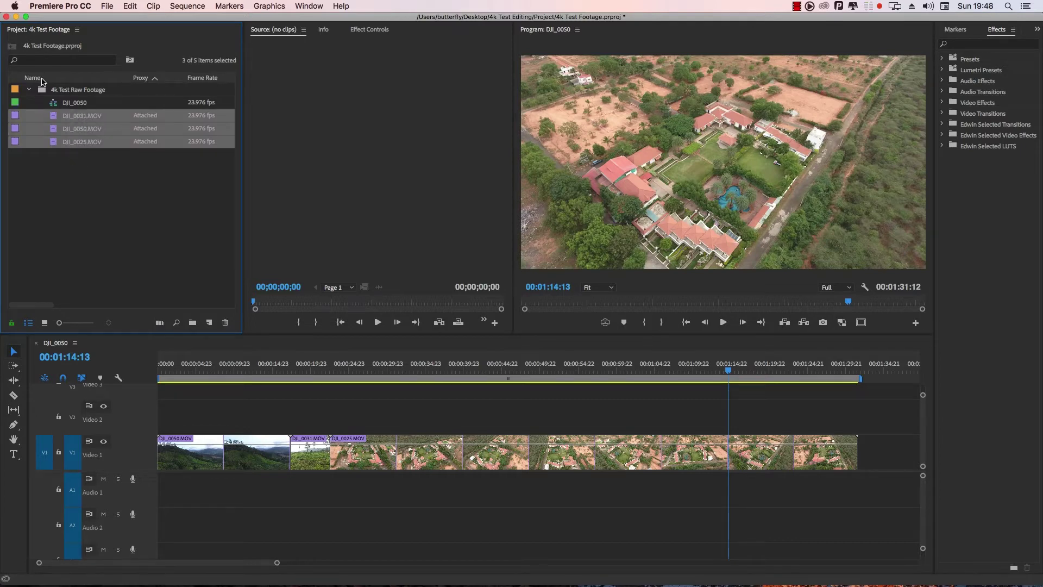
left_click_drag(153, 170, 79, 117)
left_click_drag(157, 170, 127, 111)
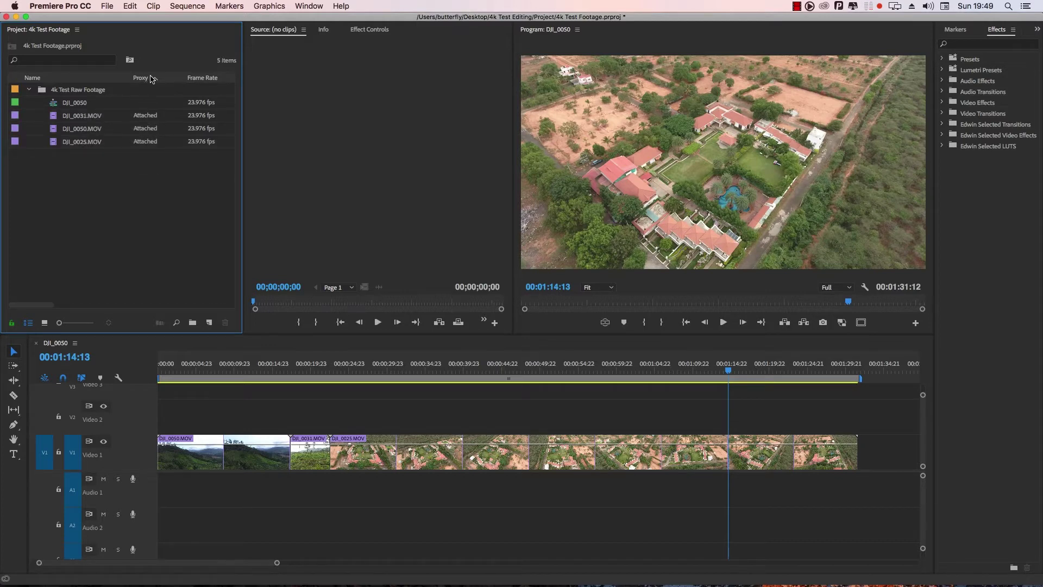
Step: Search the project's Metadata Display settings for proxy to check the Proxy column option, and accept the settings
right_click(104, 81)
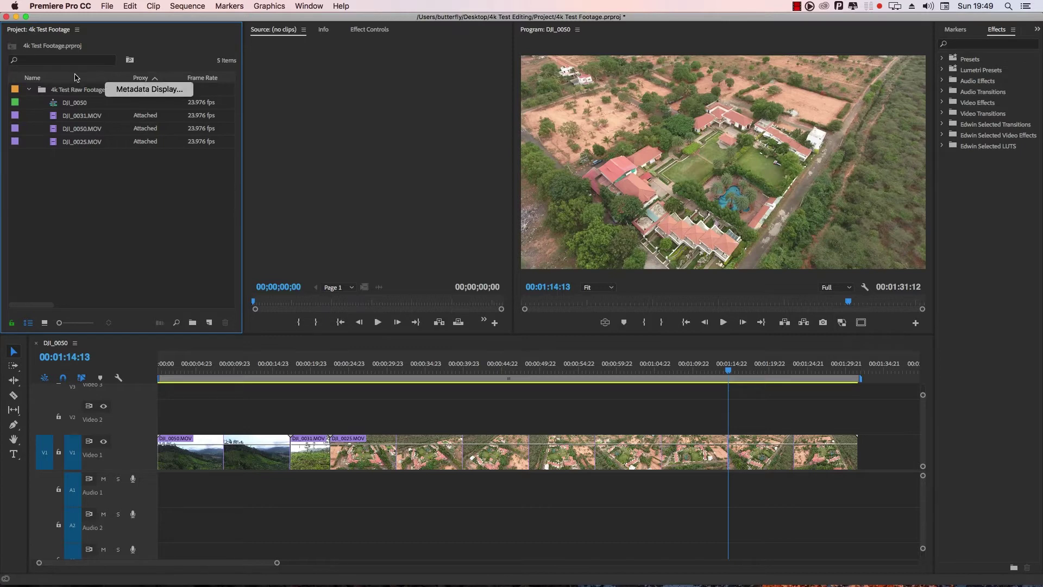
left_click(147, 91)
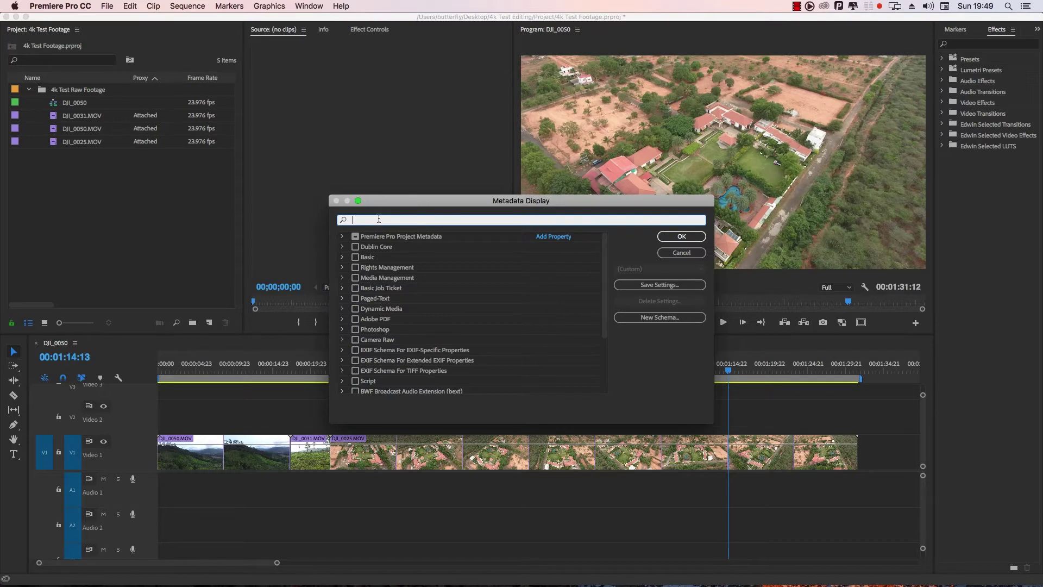
type("proxy")
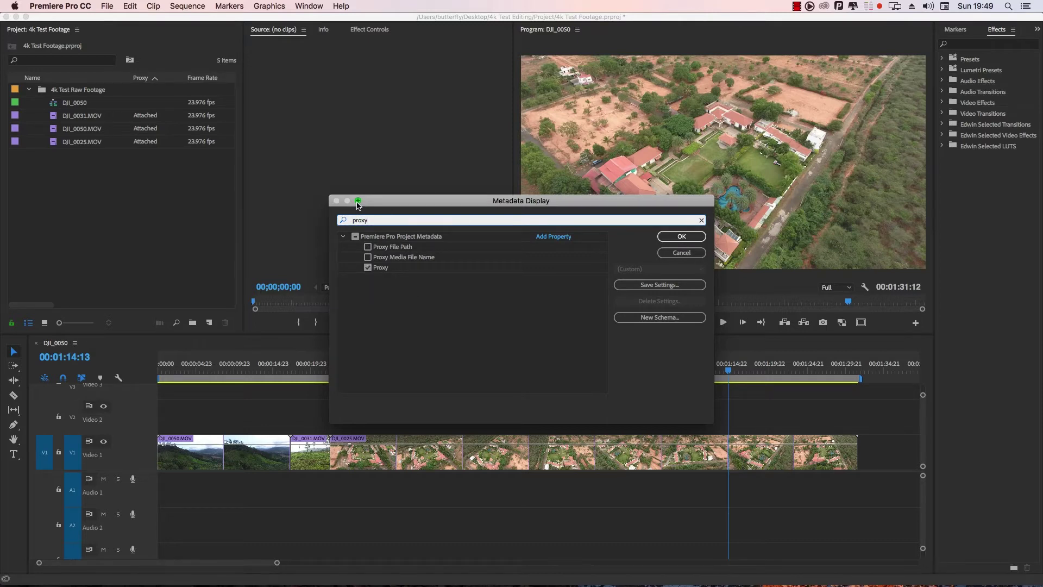
left_click(684, 238)
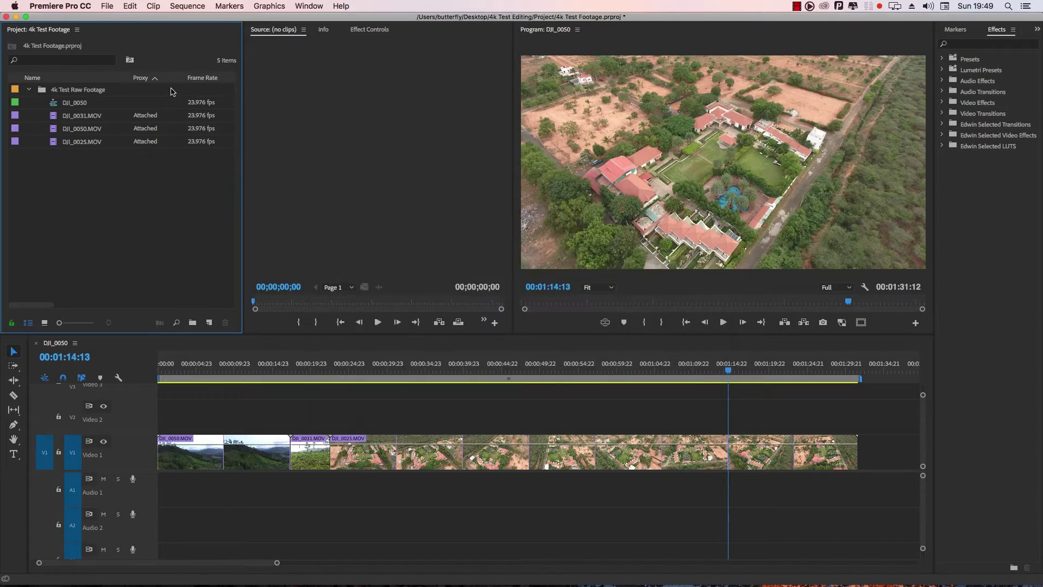
Step: Try placing the Proxy column after Video Out Point in the widened project list, and undo the move
left_click_drag(243, 163, 563, 162)
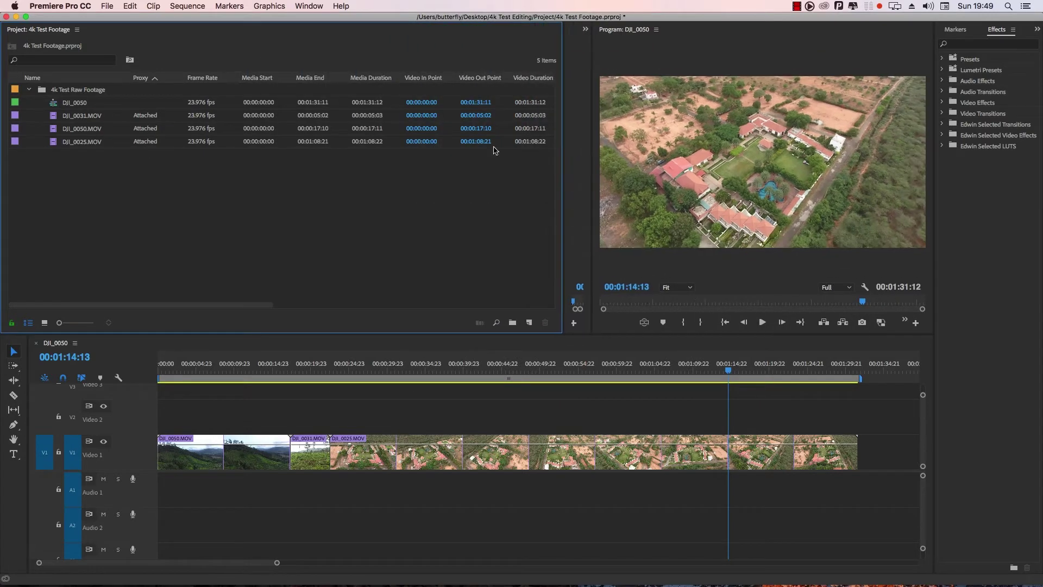
left_click_drag(146, 82, 512, 87)
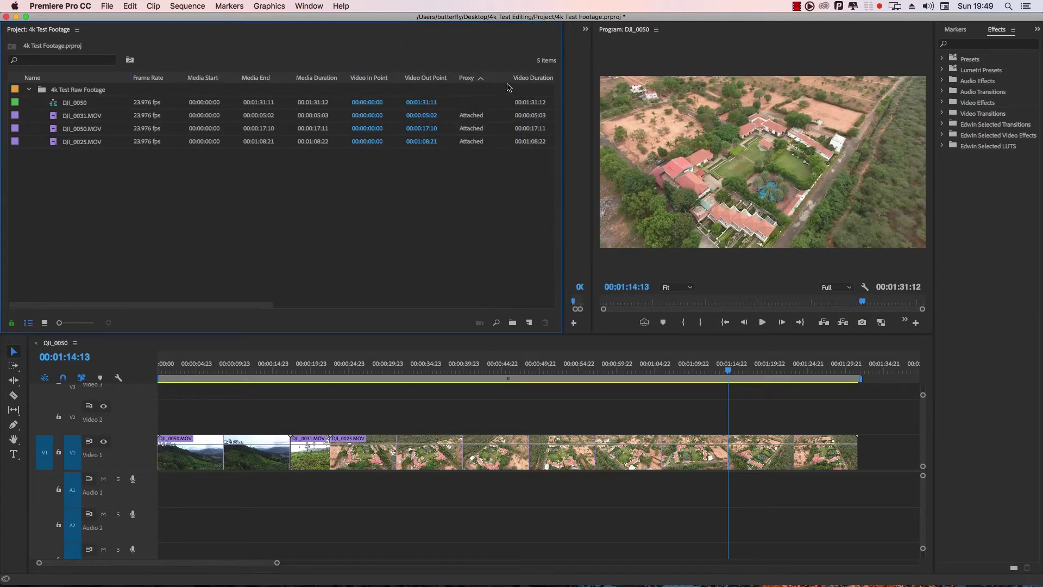
key("super+z")
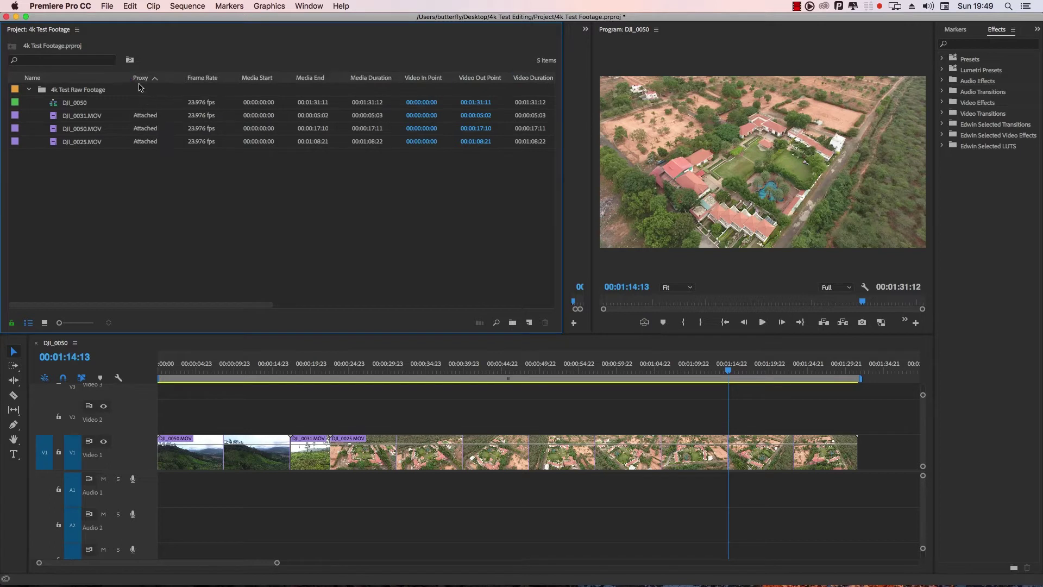
left_click_drag(564, 232, 209, 231)
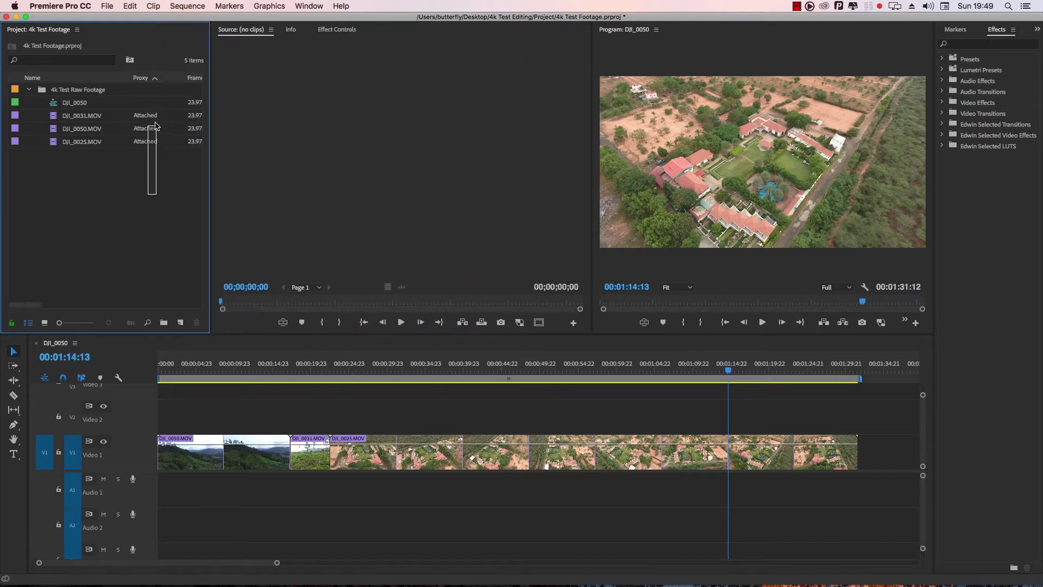
Step: Scrub through the DJI_0025.MOV clip in the sequence to about 00:01:12:18 with the original 4K media
left_click(557, 372)
left_click_drag(551, 372, 598, 372)
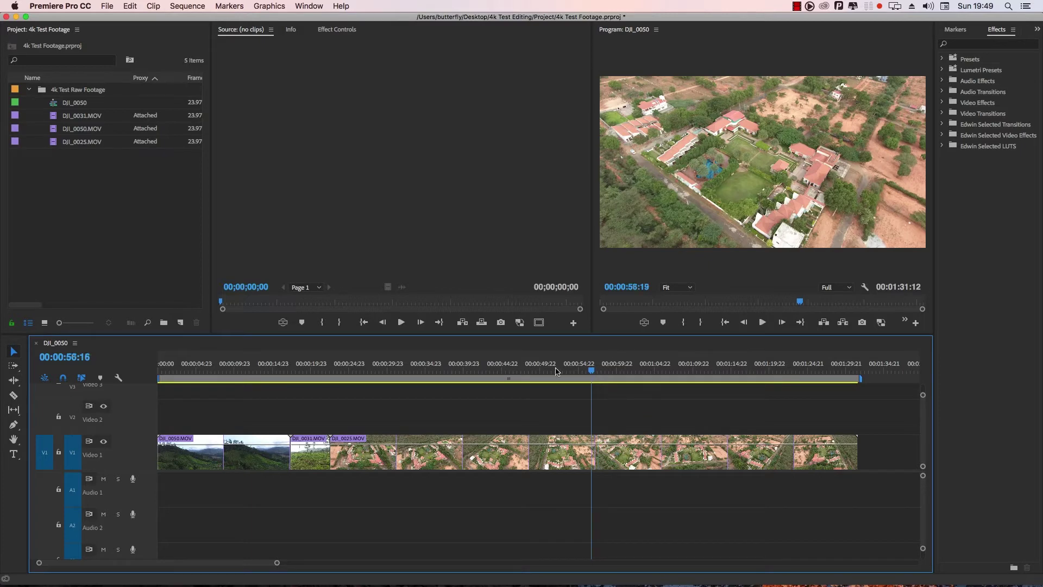
left_click_drag(599, 374, 717, 382)
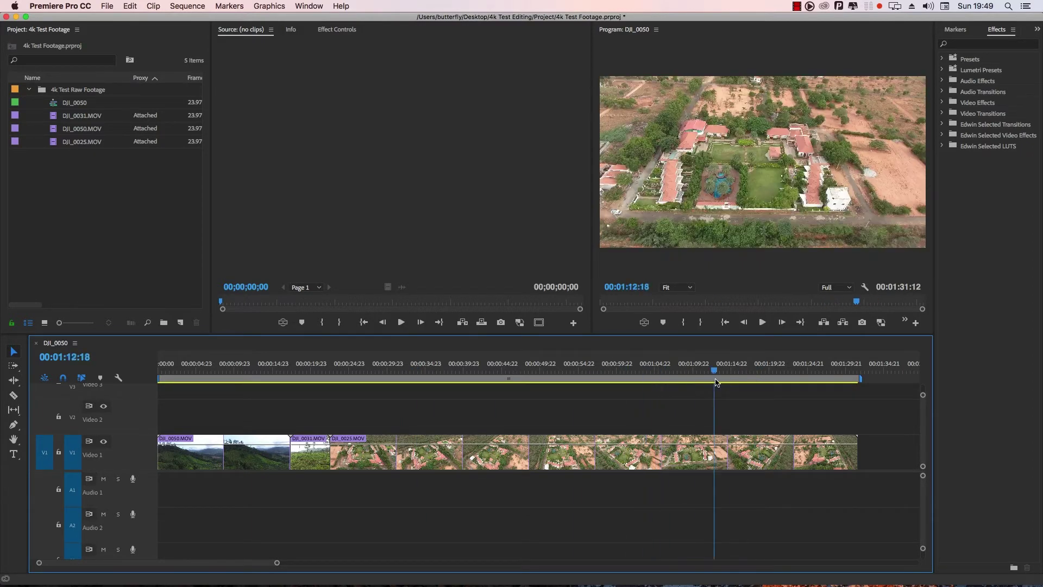
Step: Turn on proxy playback in the Program monitor and scrub back and forth through the sequence to about 00:00:59:15
left_click(883, 325)
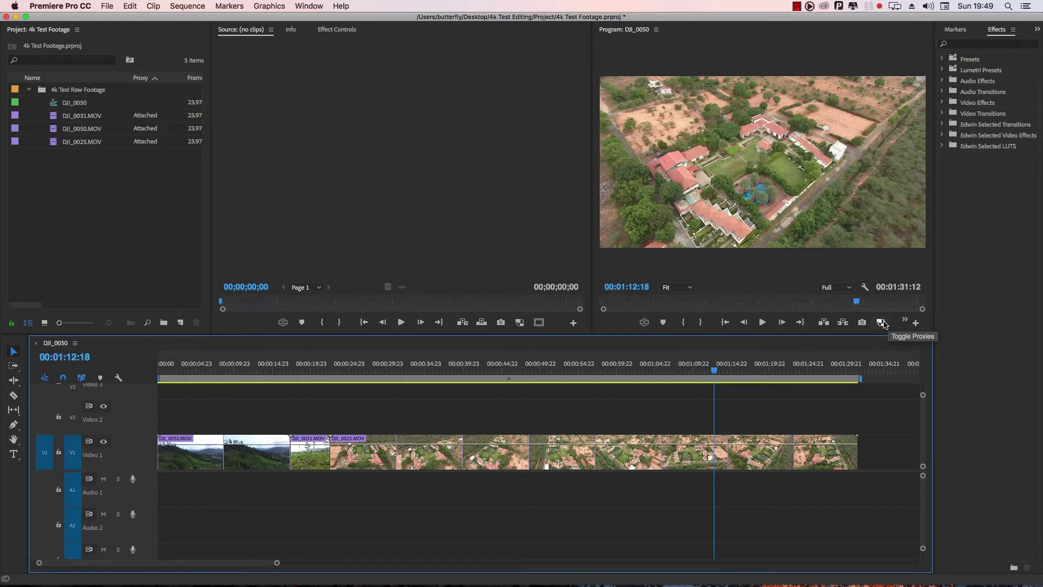
left_click(883, 325)
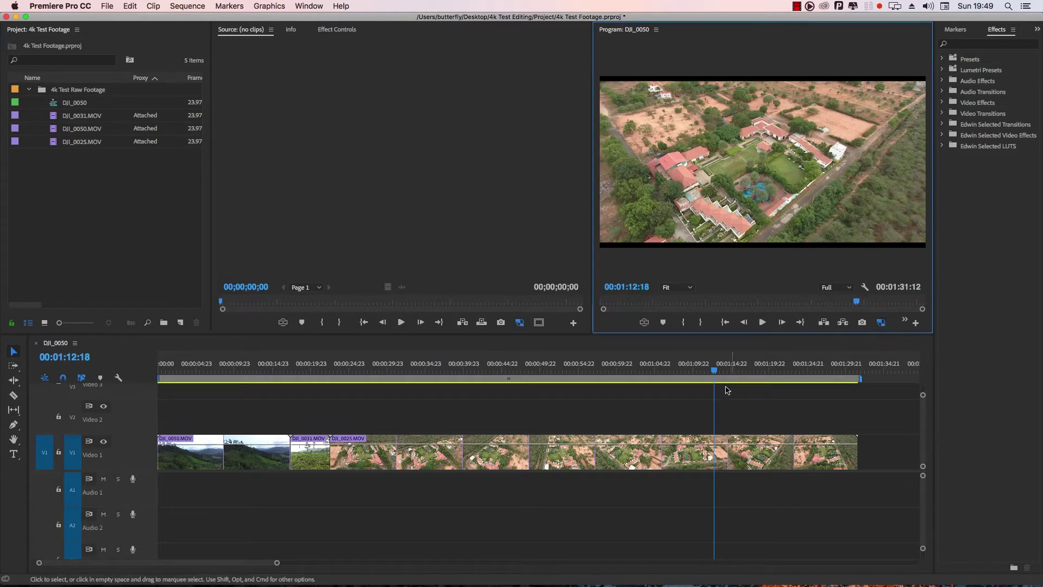
left_click(717, 371)
left_click_drag(717, 370, 305, 370)
left_click_drag(747, 375, 509, 363)
left_click_drag(639, 350, 614, 363)
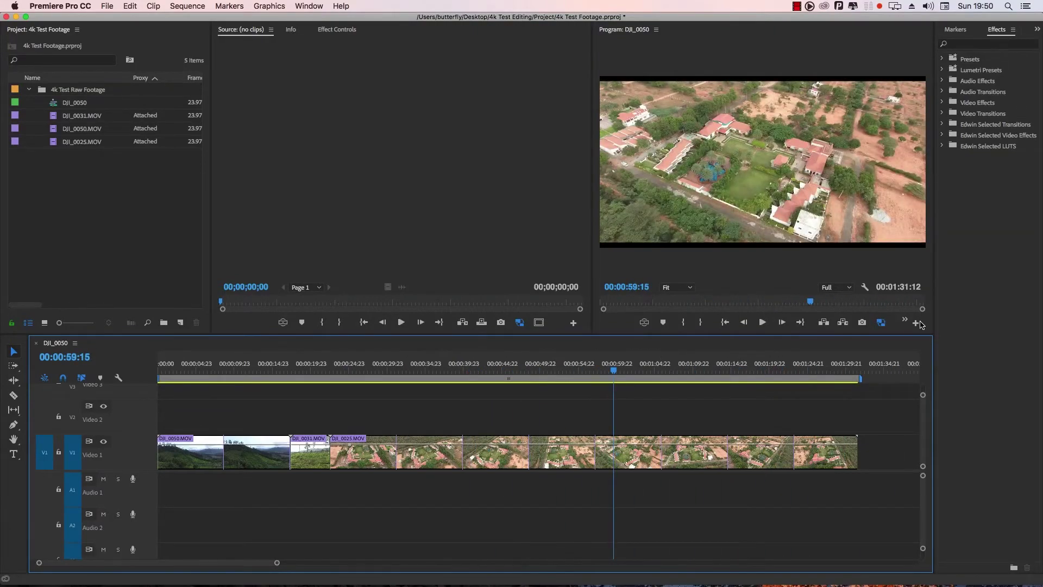
Step: Turn off proxy playback in the Program monitor and scrub the DJI_0025.MOV clip to about 00:01:06:16
left_click(883, 323)
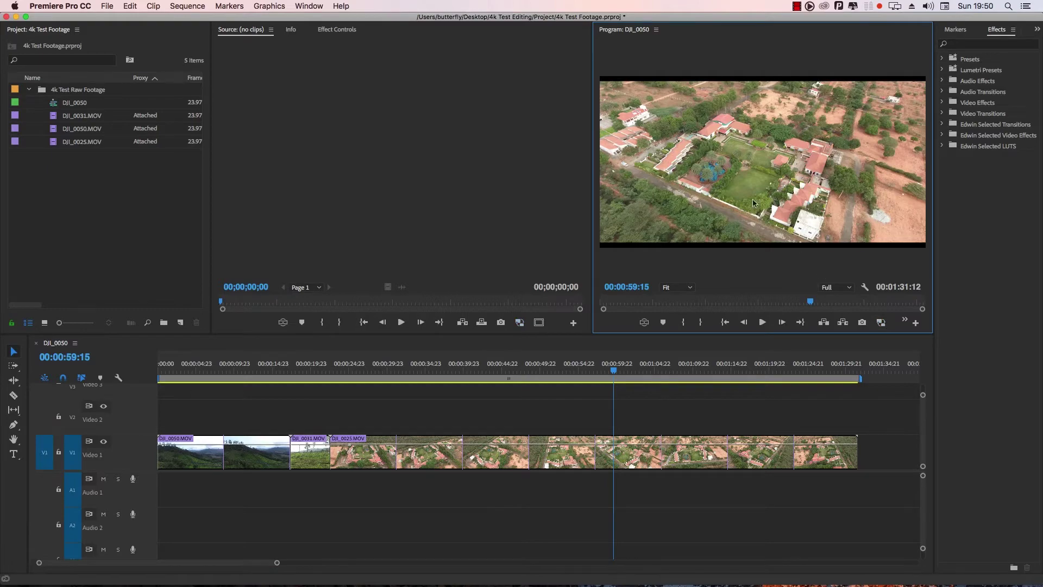
left_click_drag(614, 368, 668, 371)
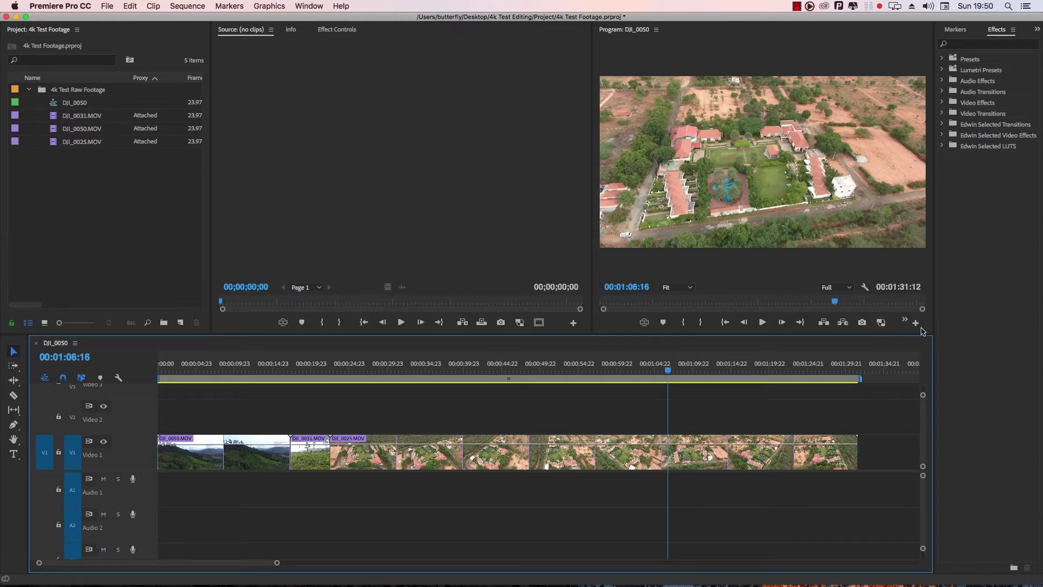
Step: Examine the Toggle Proxies control in the Program monitor's Button Editor and close the editor without changes
left_click(916, 323)
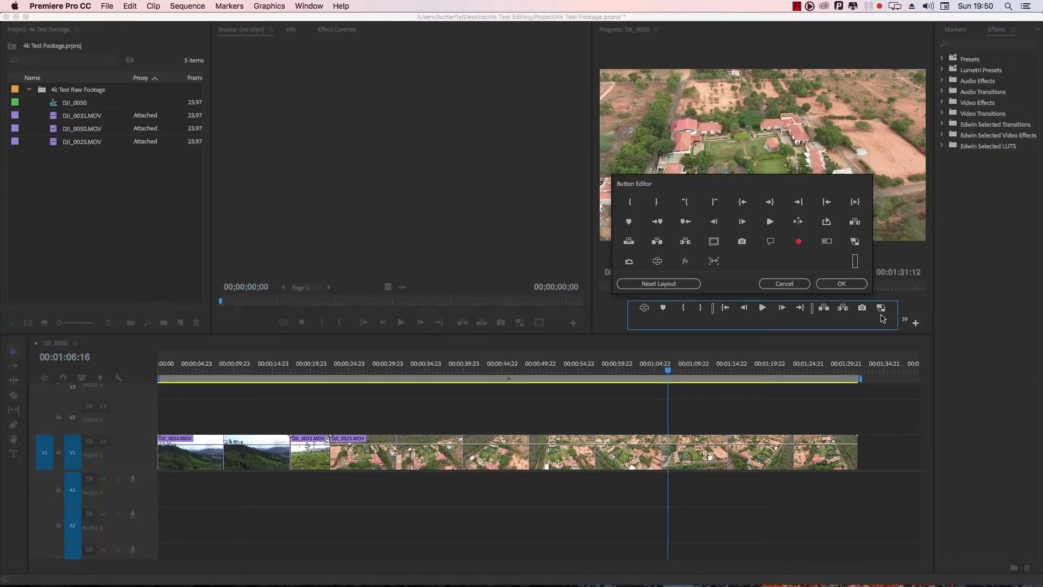
mouse_move(856, 245)
left_mouse_down()
mouse_move(883, 310)
mouse_move(844, 255)
left_mouse_up()
left_click(784, 284)
Step: Jump to various points of the sequence in the original media, ending on the DJI_0050.MOV clip at about 00:00:07:04
left_click(545, 372)
left_click(745, 371)
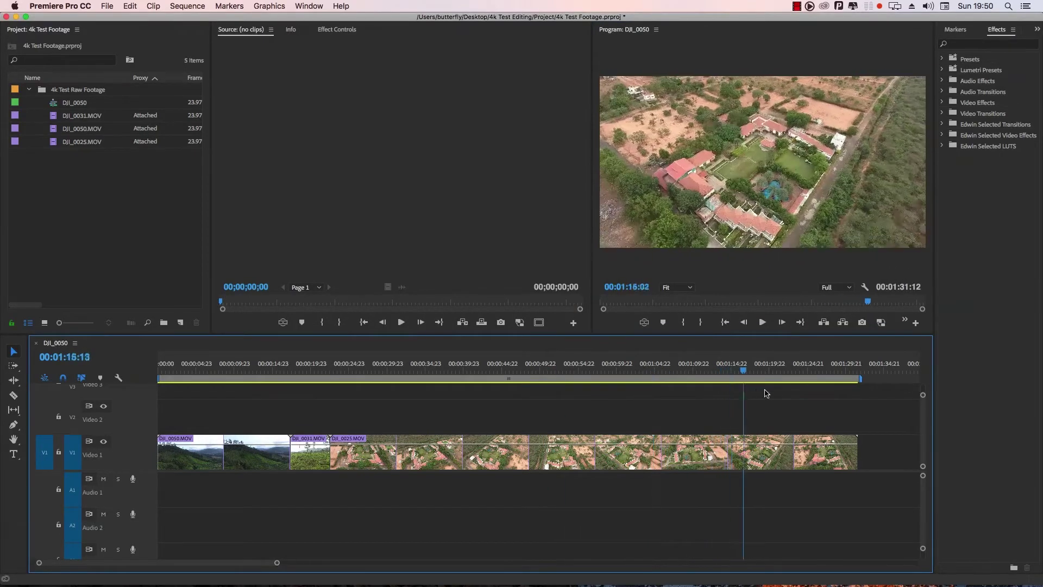
left_click(781, 372)
left_click(808, 372)
left_click(684, 372)
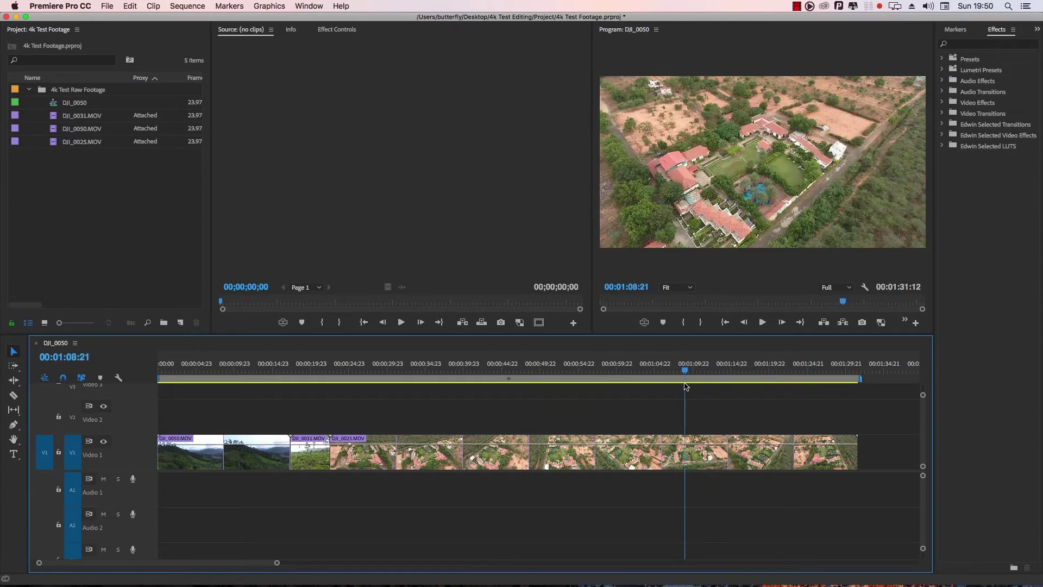
left_click(710, 371)
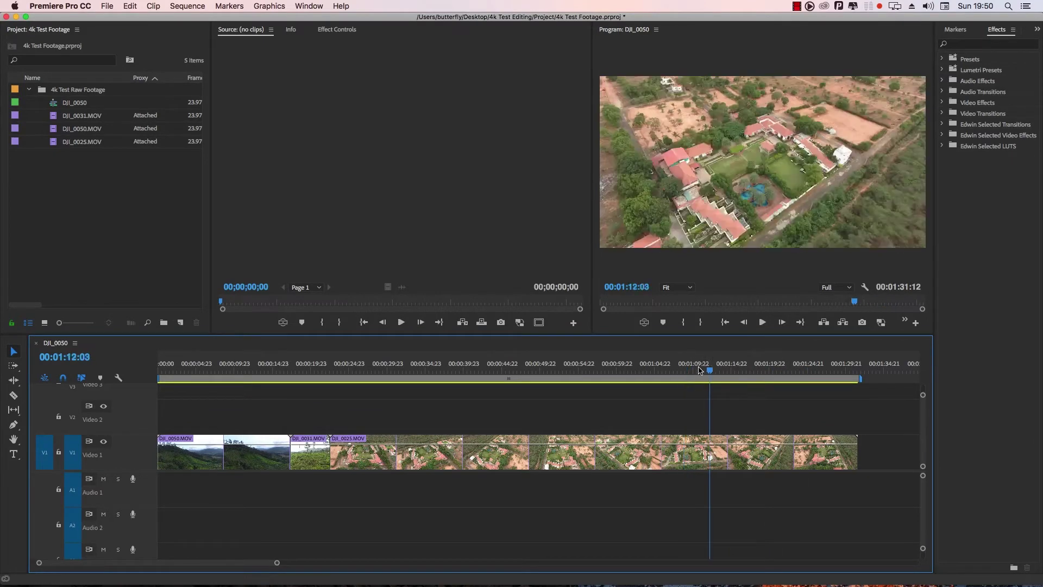
left_click(601, 372)
left_click(537, 371)
left_click(586, 371)
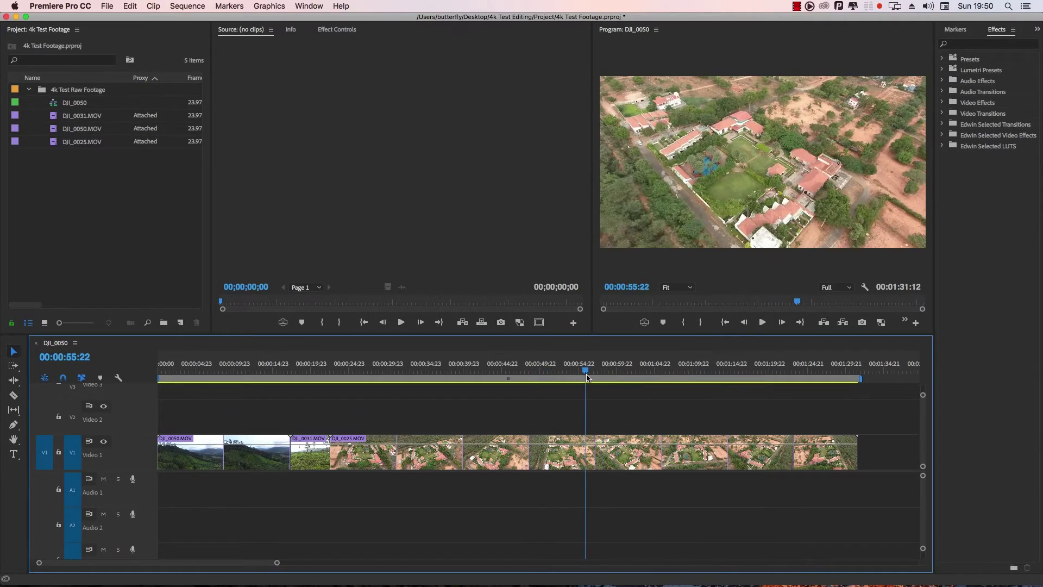
left_click(408, 372)
mouse_move(198, 371)
left_mouse_down()
mouse_move(187, 372)
mouse_move(212, 372)
left_mouse_up()
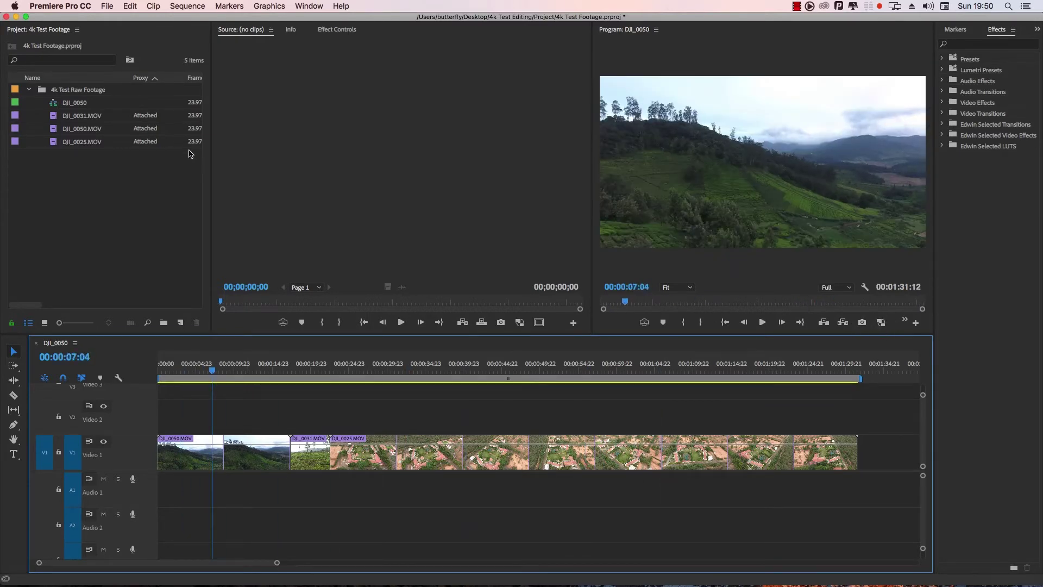
Step: Compare proxy playback with the original media by toggling proxies on and off while scrubbing from DJI_0050.MOV to DJI_0025.MOV
left_click(882, 323)
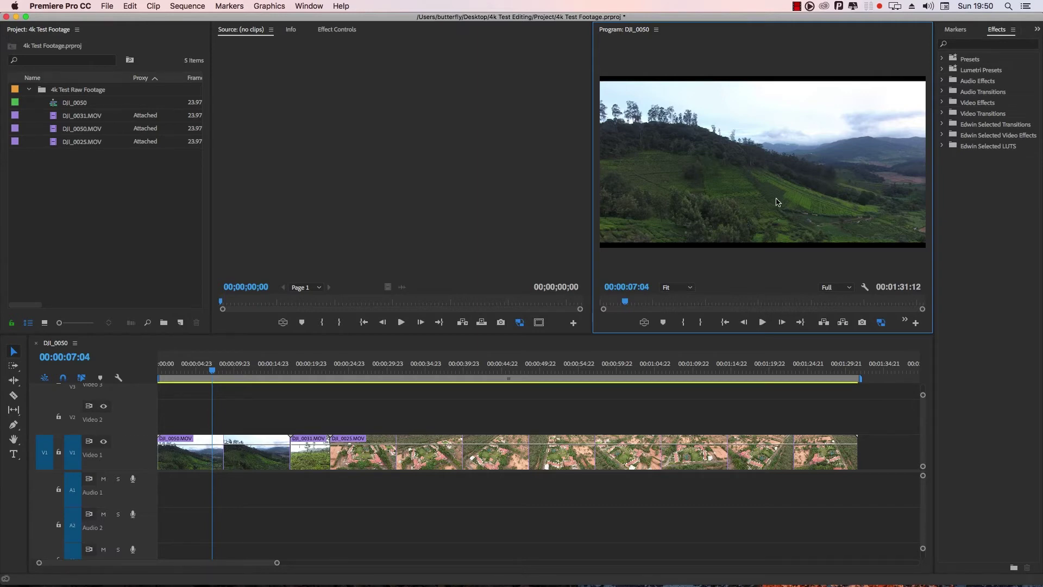
left_click_drag(212, 371, 683, 367)
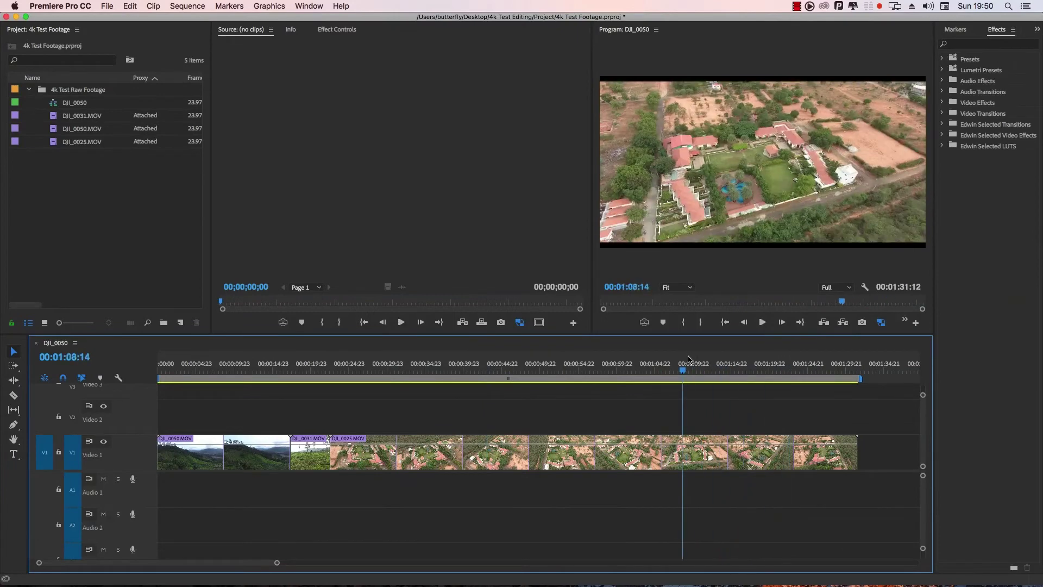
left_click(880, 323)
left_click(883, 325)
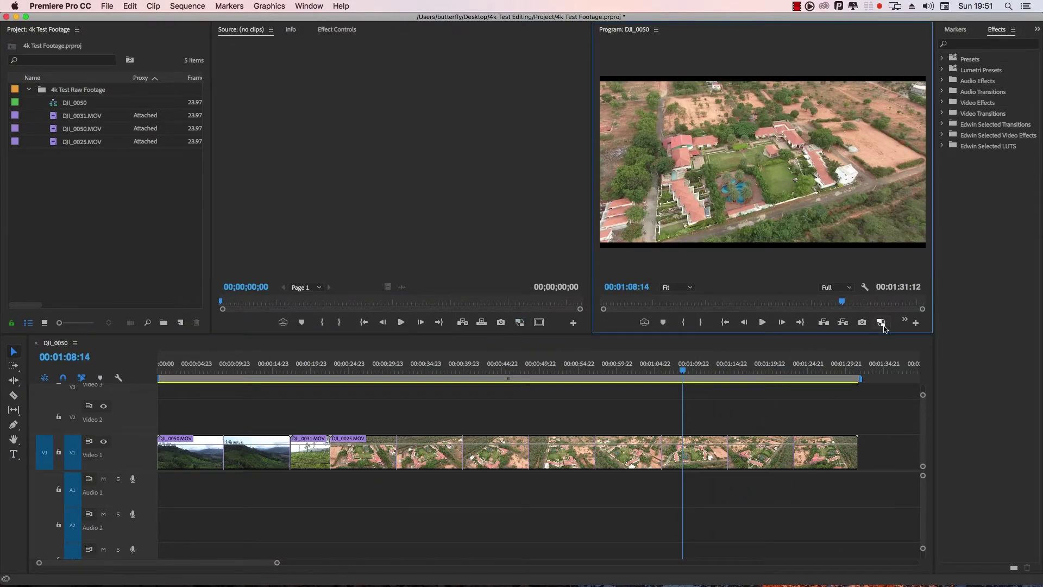
mouse_move(703, 366)
left_mouse_down()
mouse_move(587, 367)
mouse_move(695, 367)
left_mouse_up()
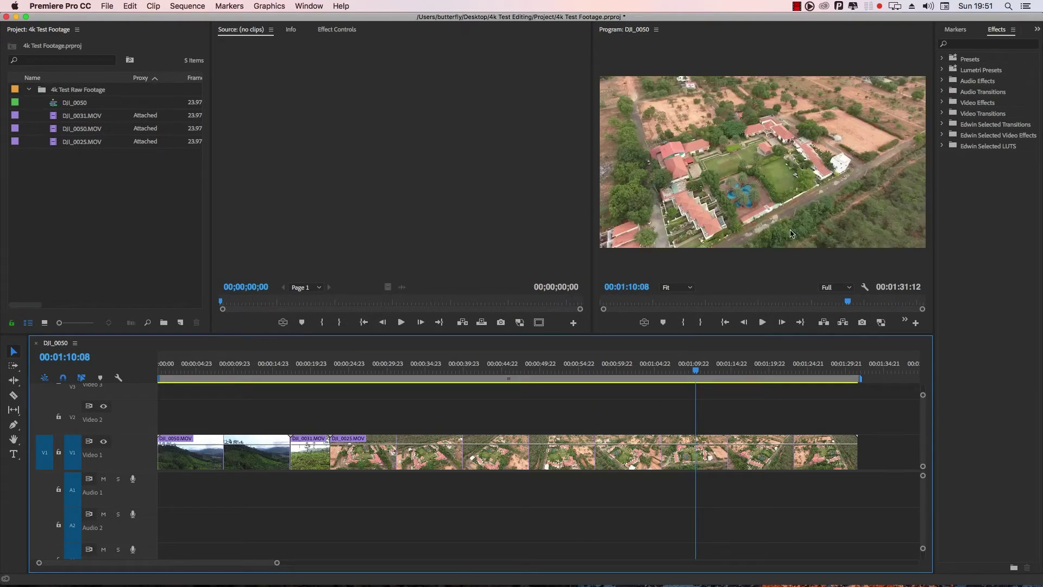
left_click_drag(584, 368, 490, 370)
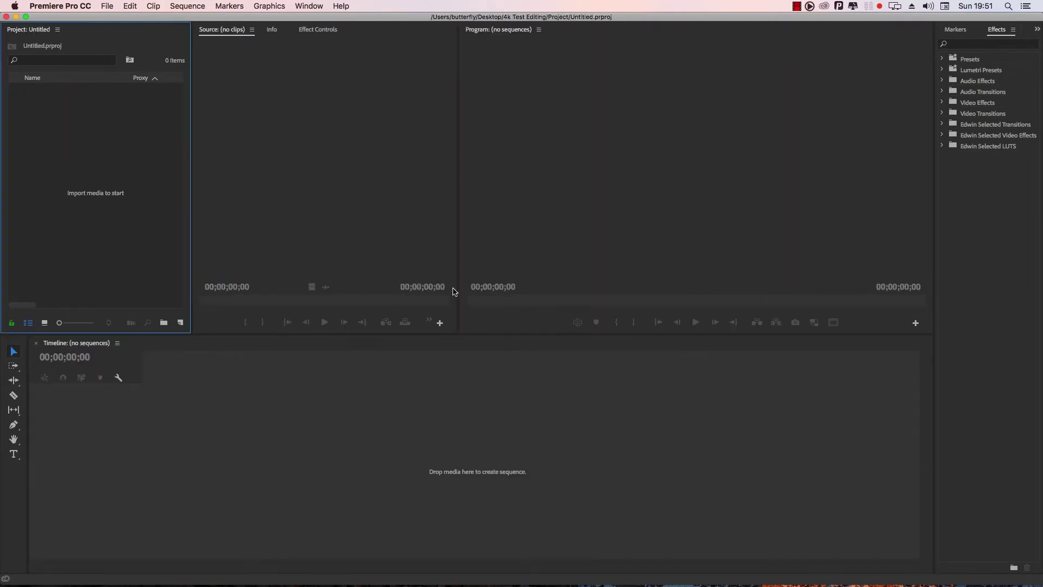
Step: Import the 4k Test Raw Footage folder from the desktop's 4k Test Editing folder into the empty Untitled project
left_click(16, 17)
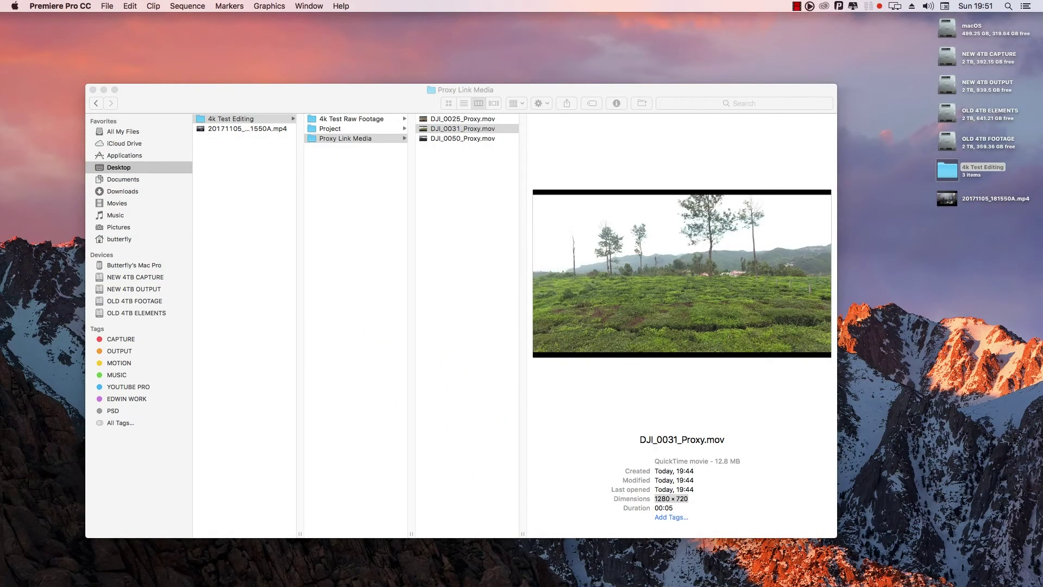
left_click(92, 89)
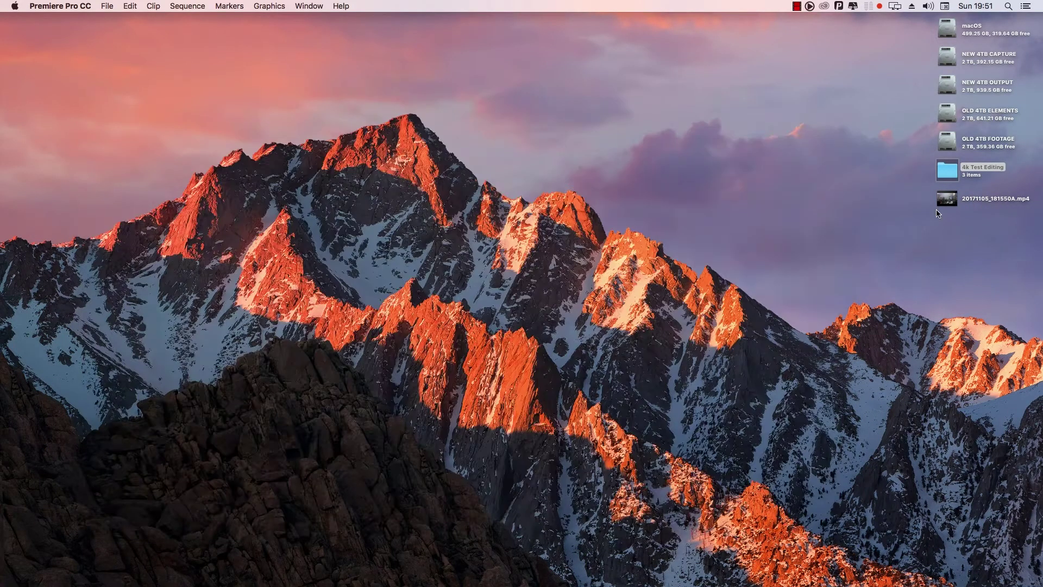
double_click(938, 158)
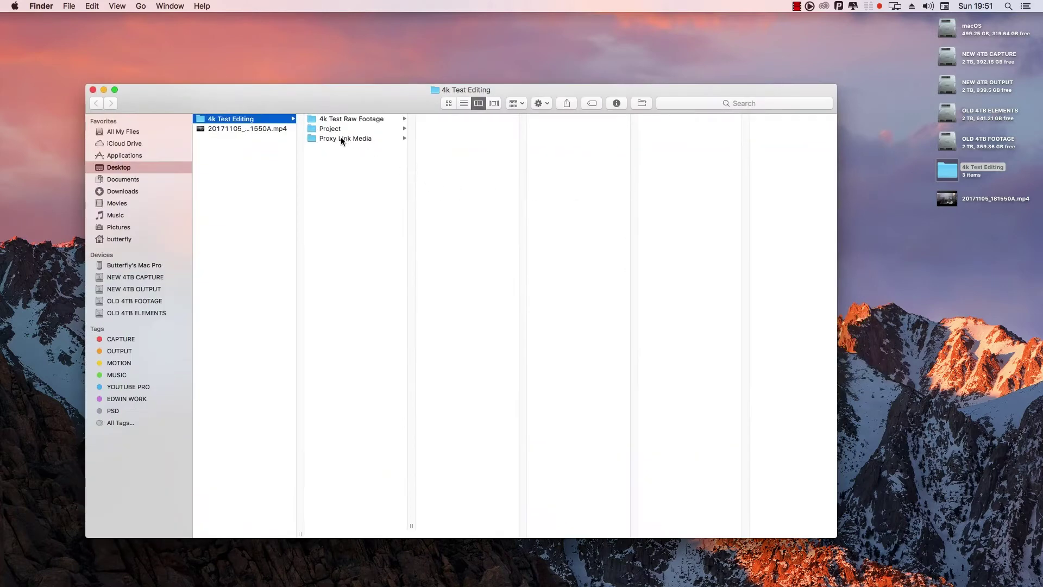
left_click(347, 139)
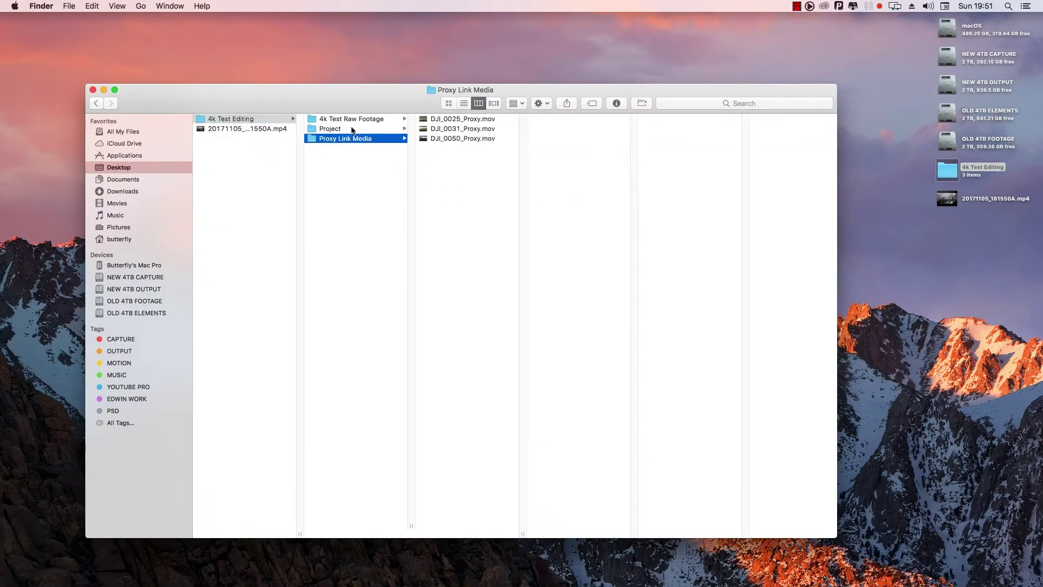
left_click(322, 119)
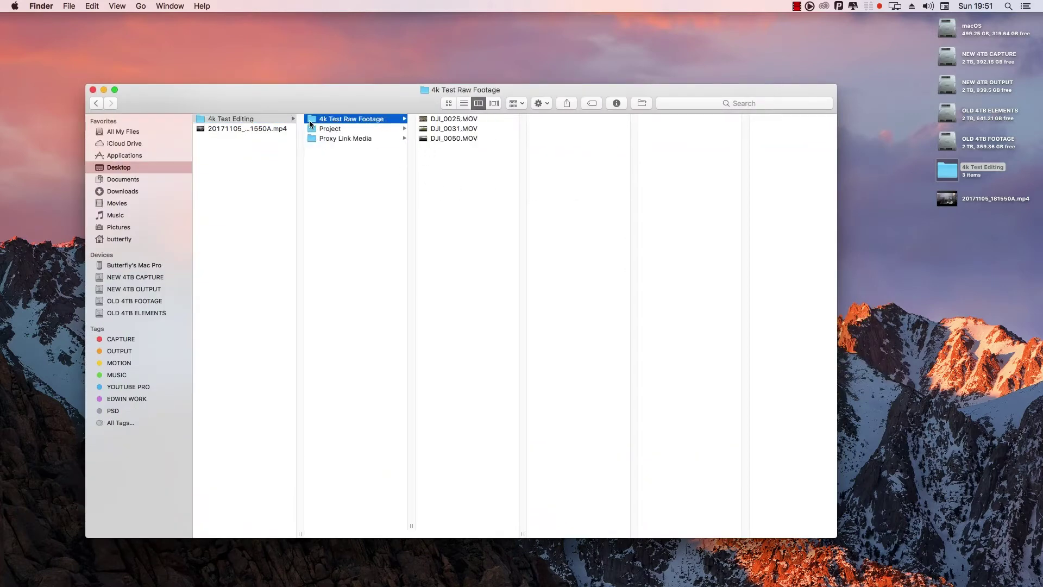
left_click_drag(351, 123, 134, 225)
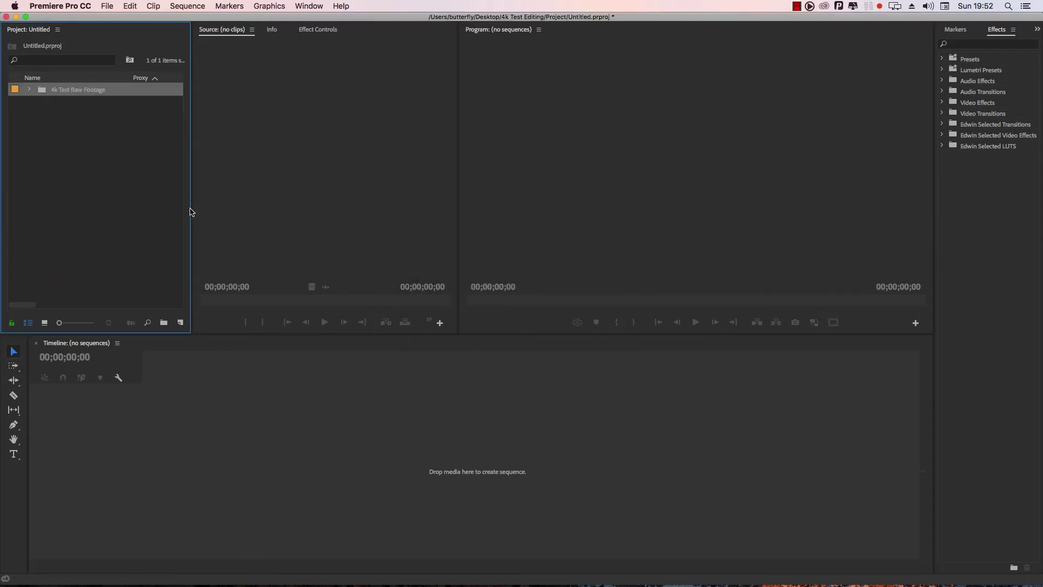
Step: Widen the project list, expand the 4k Test Raw Footage bin and check the Proxy column for the three DJI clips
left_click_drag(192, 209, 304, 211)
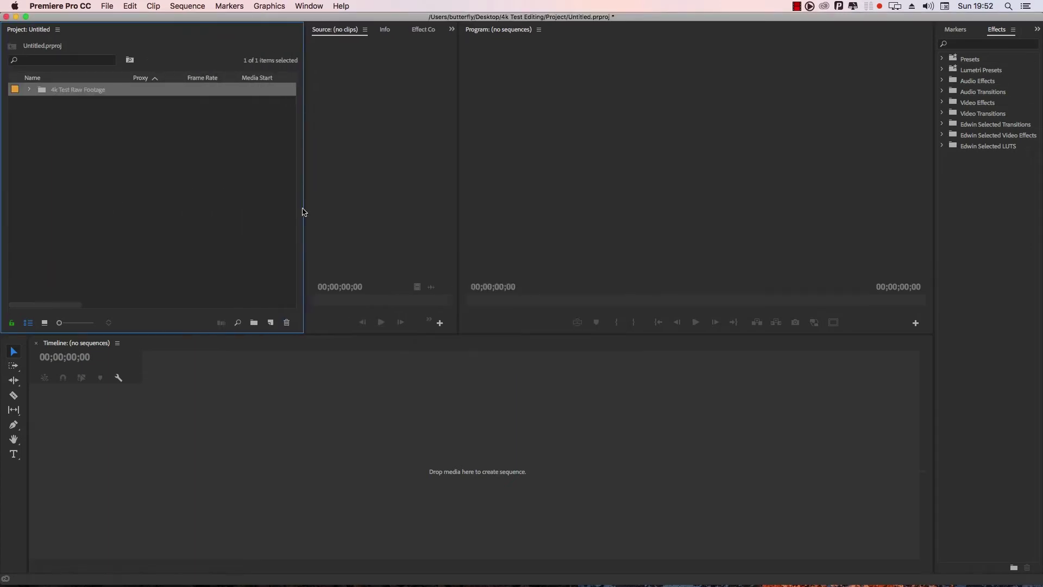
left_click(29, 91)
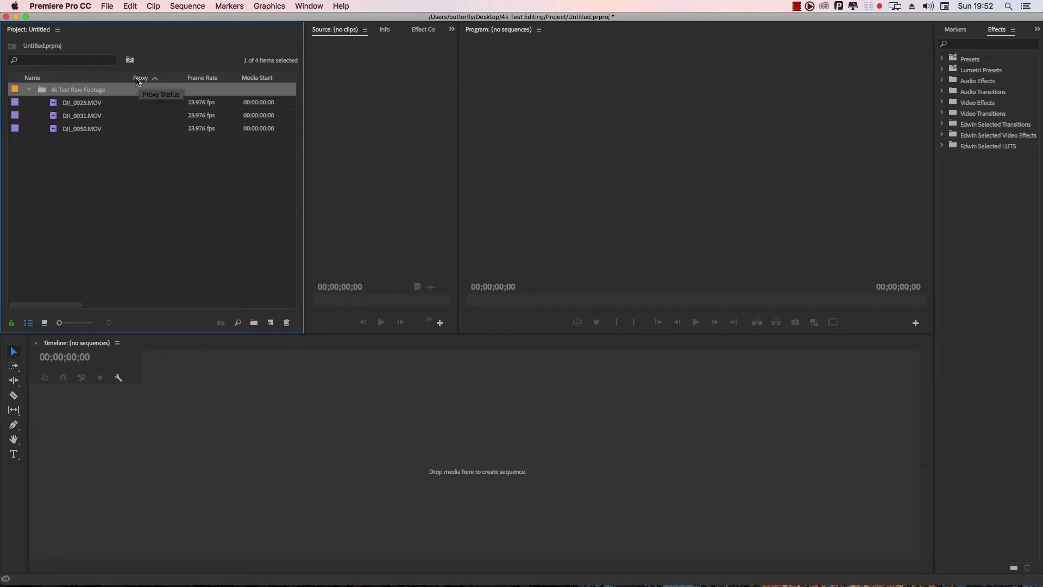
left_click(150, 154)
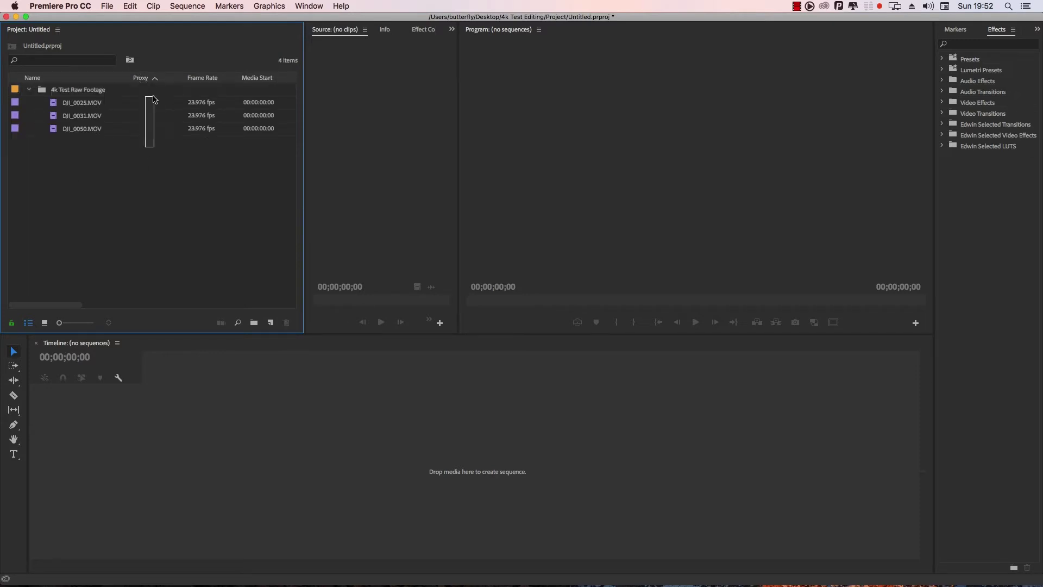
Step: Create a sequence from the three DJI clips in the Untitled project and scrub it to about 00:00:49:06
left_click_drag(96, 165, 107, 102)
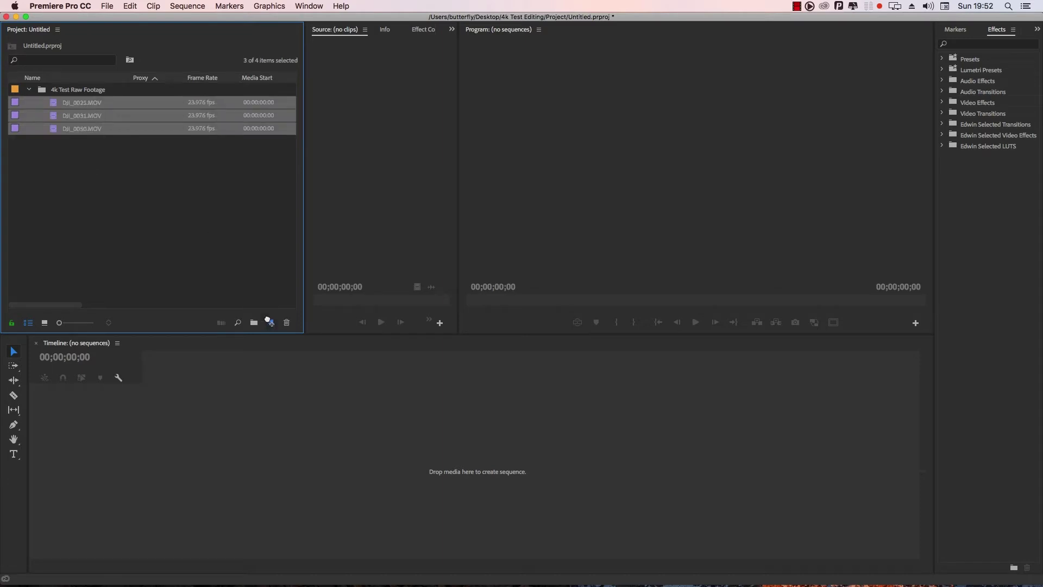
left_click_drag(269, 322, 270, 323)
left_click(422, 369)
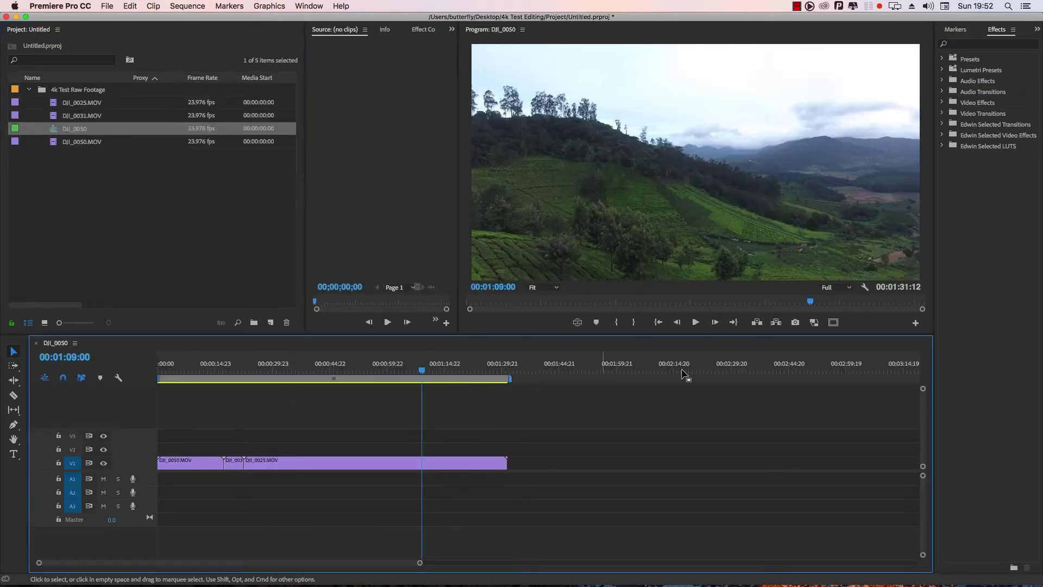
left_click_drag(320, 364, 346, 364)
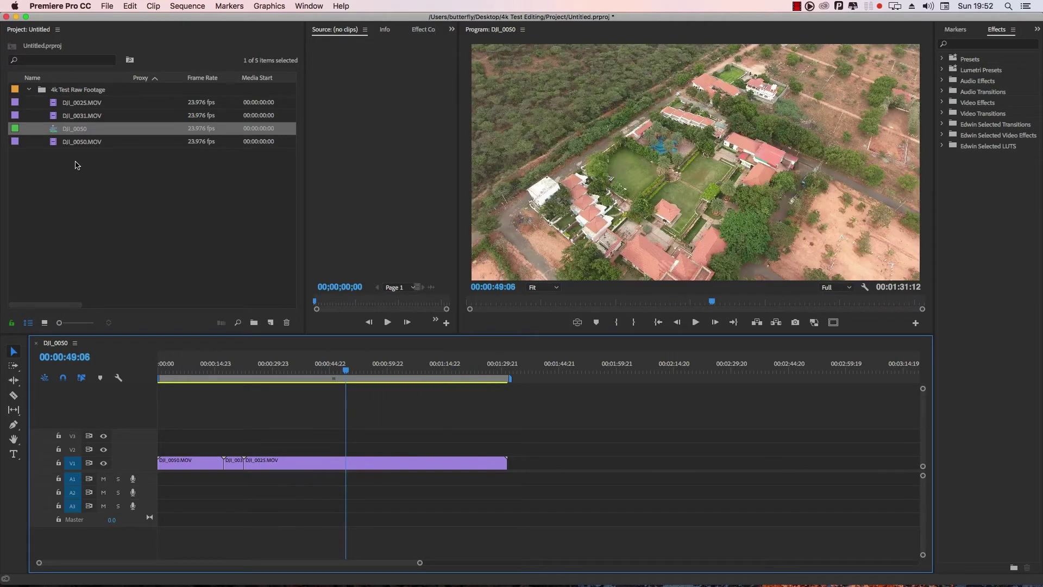
left_click(116, 216)
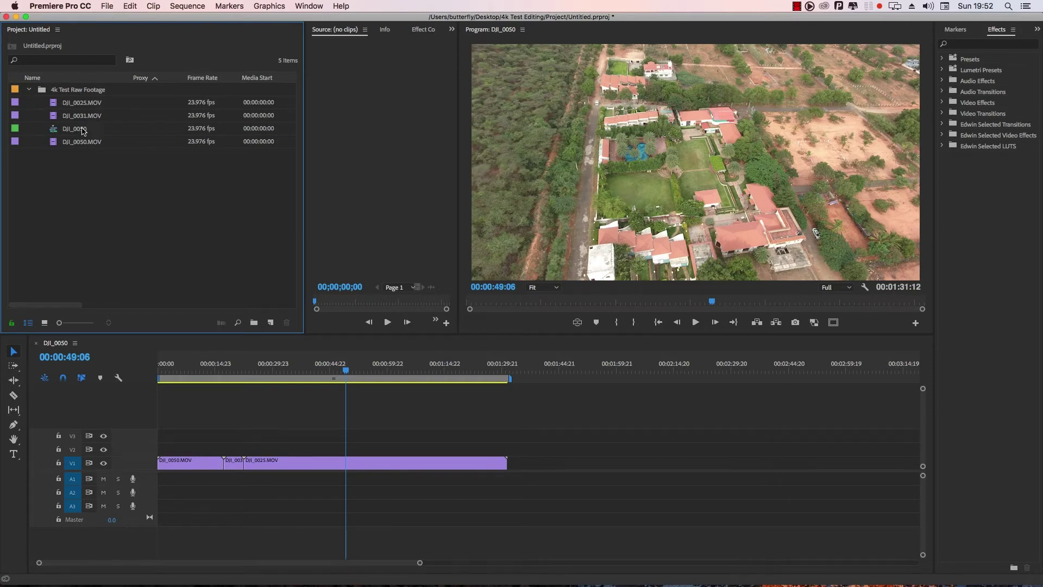
Step: Collapse the 4k Test Raw Footage bin and start the Create Proxies command for the whole bin
left_click_drag(127, 209, 91, 105)
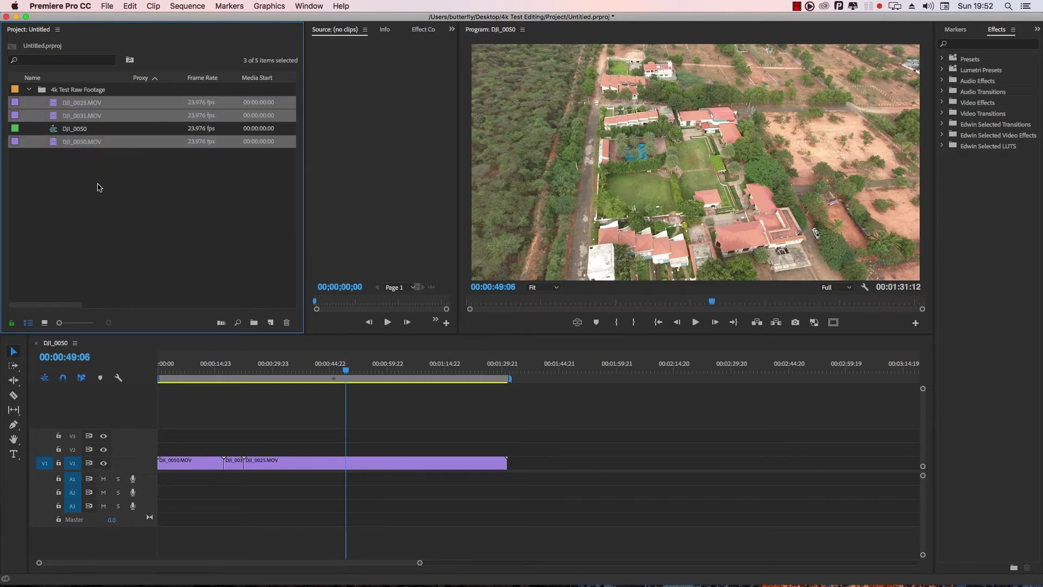
left_click(136, 195)
left_click_drag(143, 213, 70, 106)
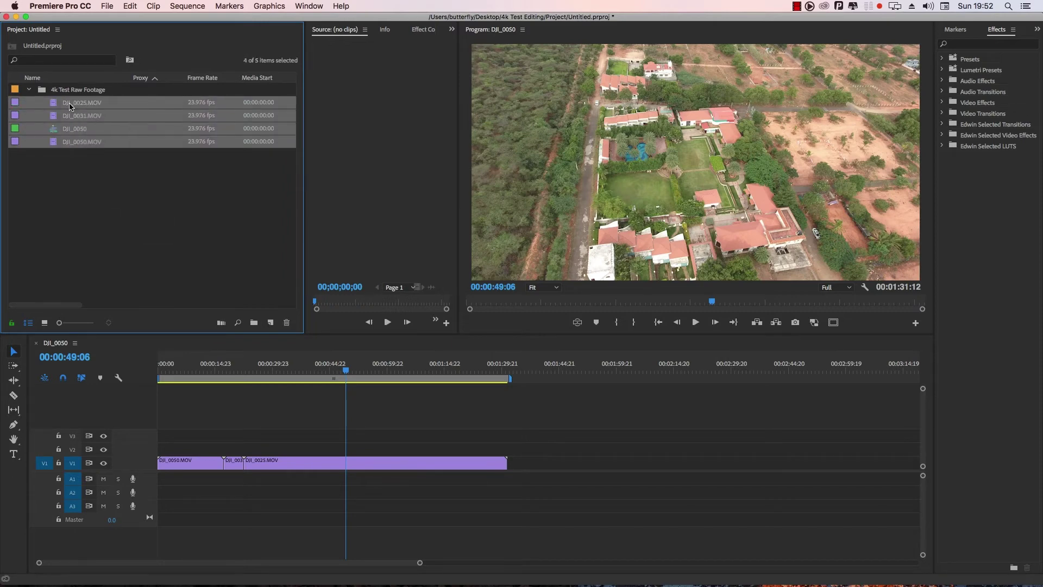
left_click(29, 89)
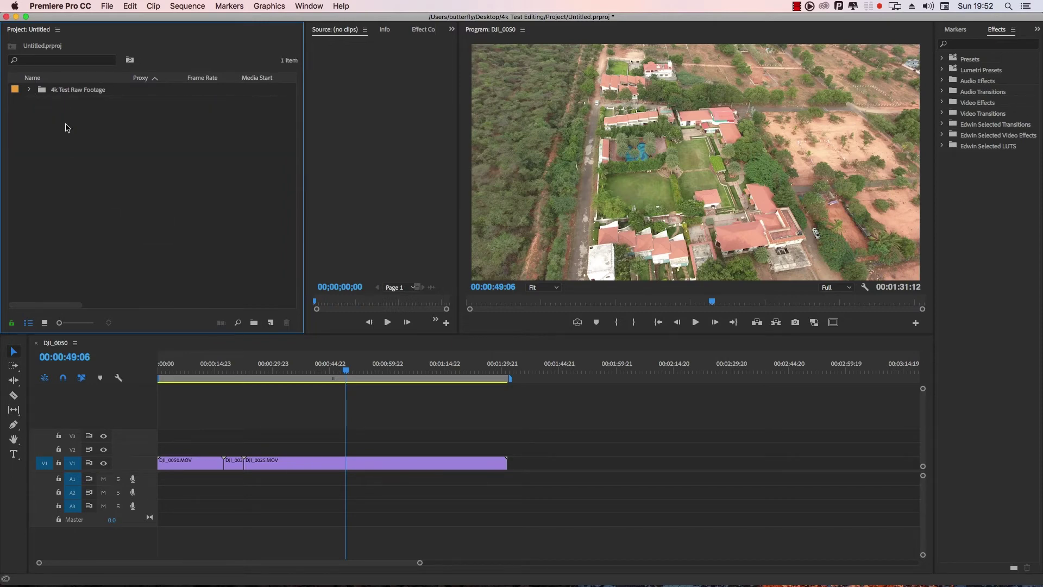
left_click(75, 94)
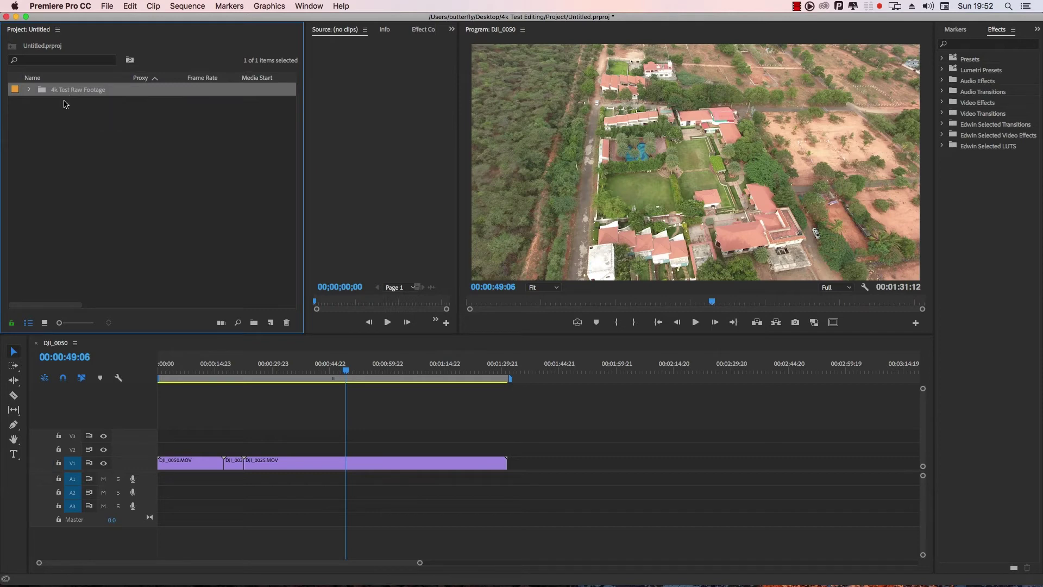
right_click(77, 91)
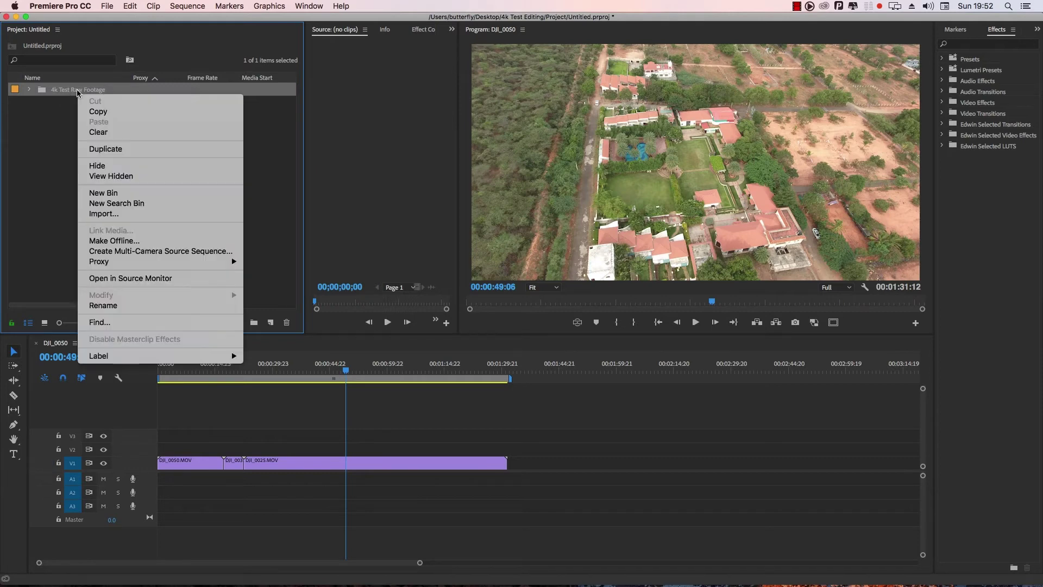
mouse_move(129, 264)
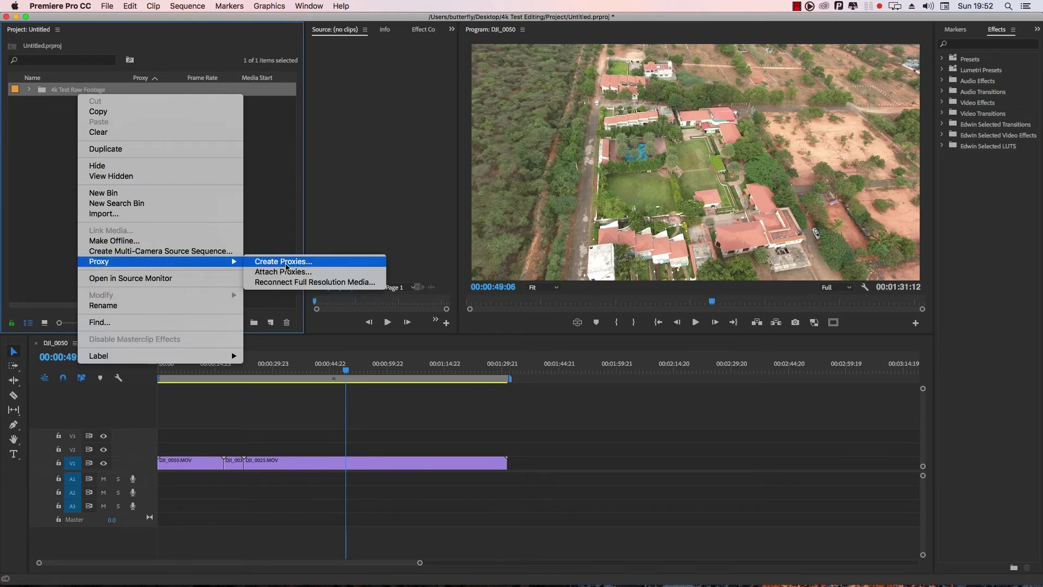
left_click(287, 266)
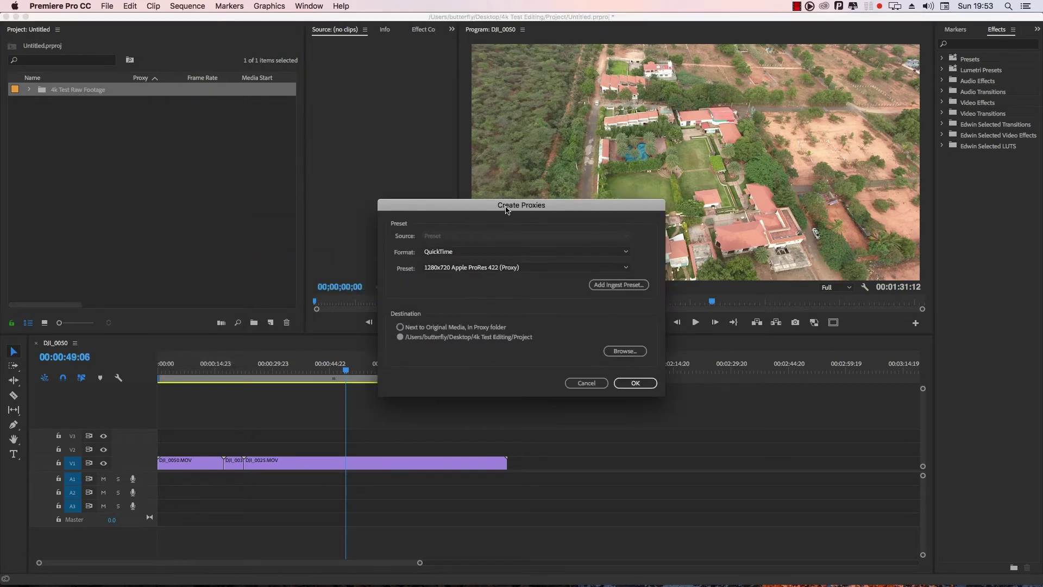
Step: Set the proxy format to QuickTime and the preset to 1280x720 Apple ProRes 422 (Proxy)
left_click_drag(501, 209, 485, 155)
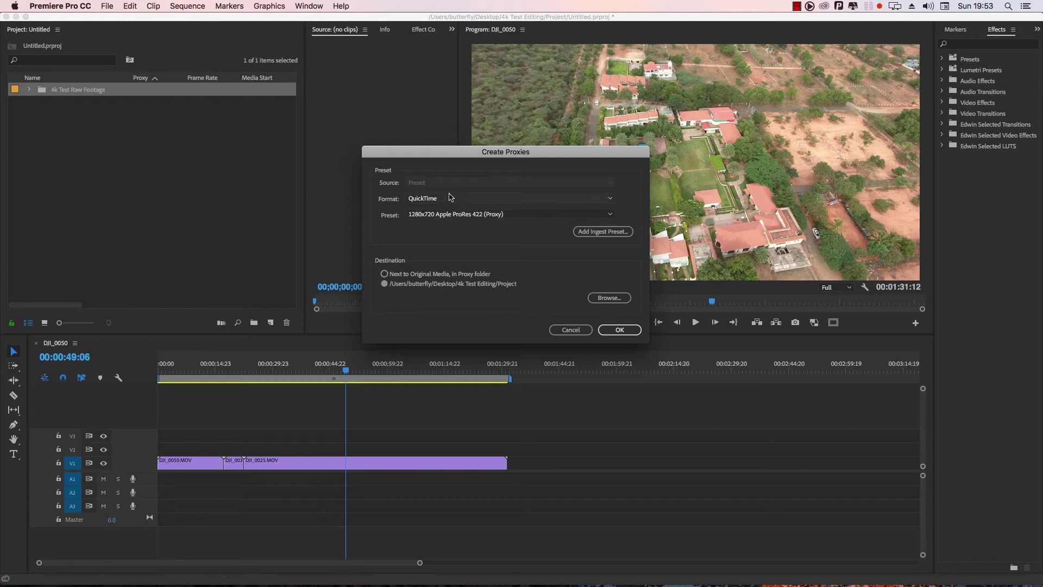
left_click_drag(511, 166, 517, 183)
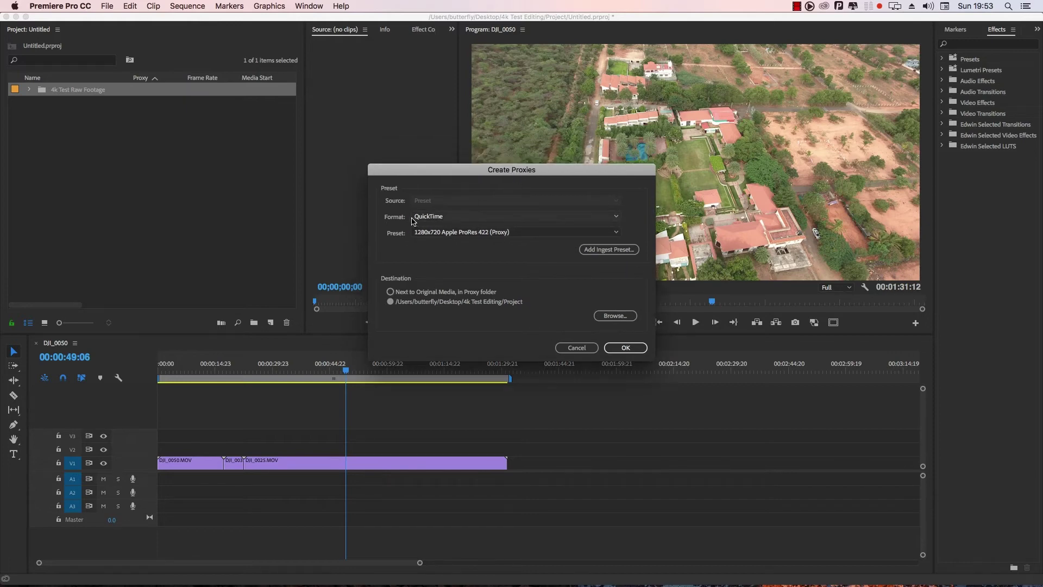
left_click(471, 220)
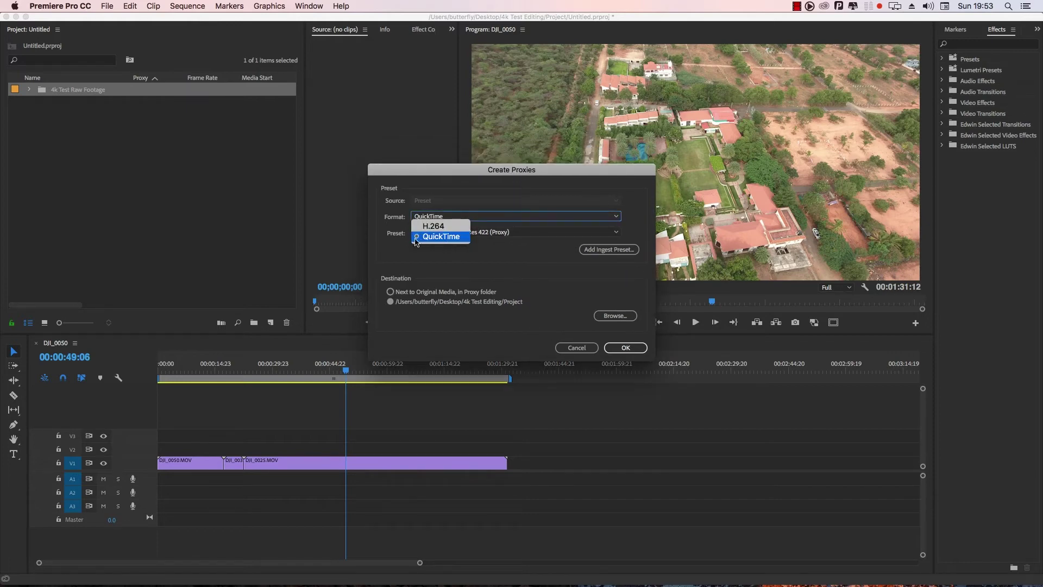
left_click(456, 238)
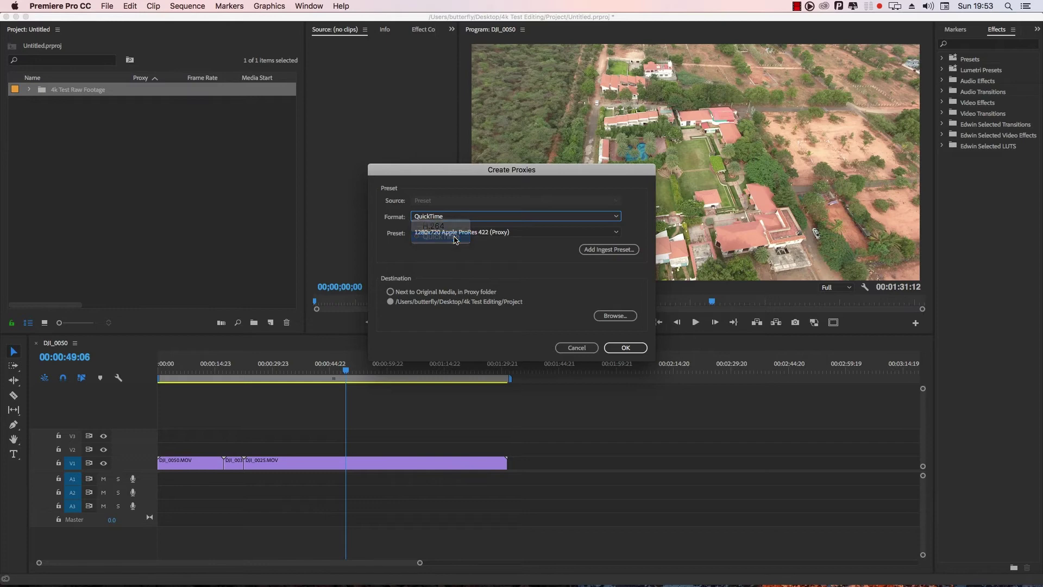
left_click(434, 232)
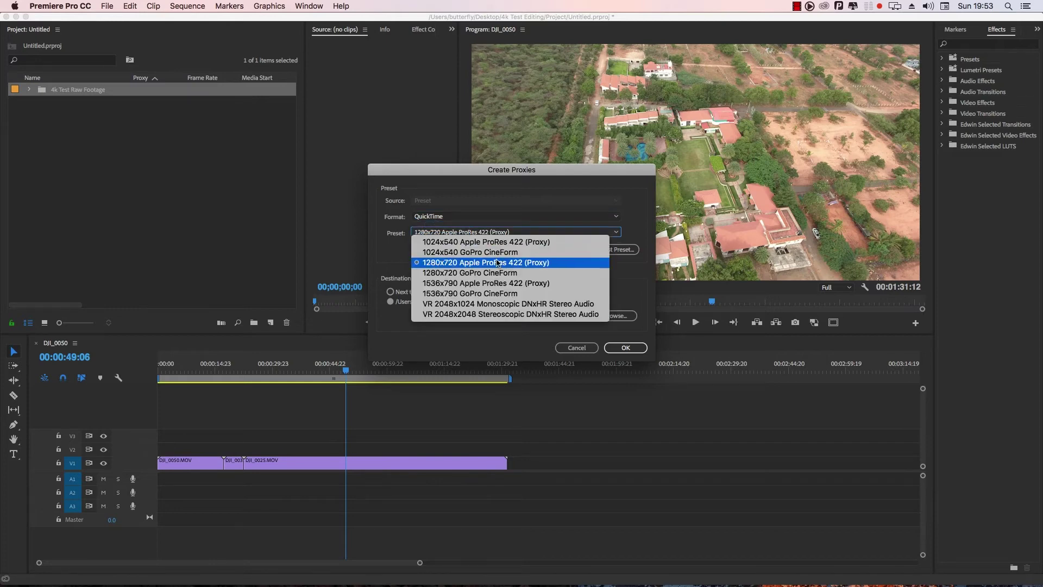
left_click(530, 264)
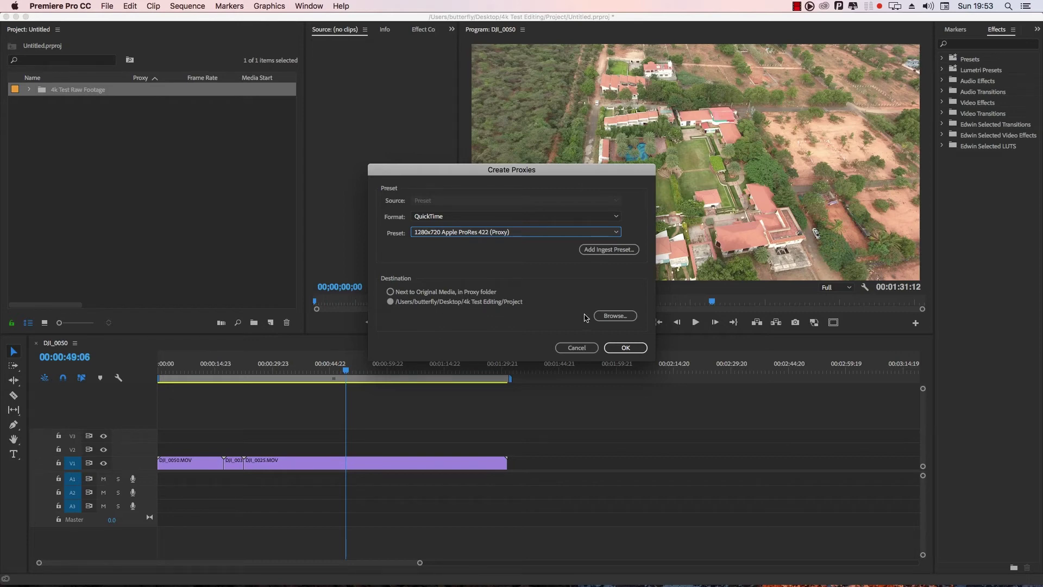
Step: Create a folder named Proxy 2 in the desktop's 4k Test Editing folder as the proxy destination and start creating the proxies
left_click(616, 316)
left_click(367, 187)
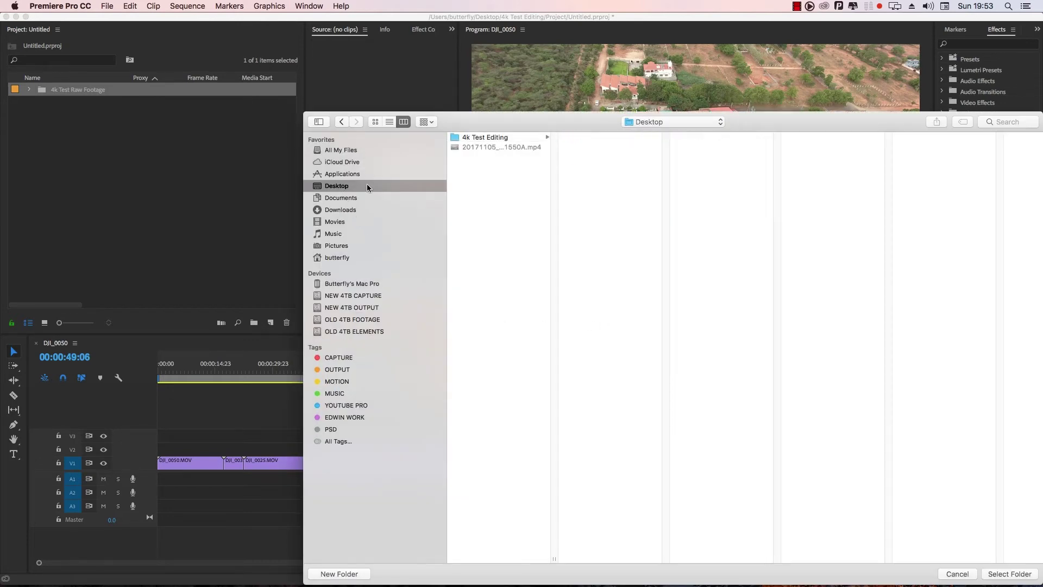
left_click(496, 137)
left_click(615, 158)
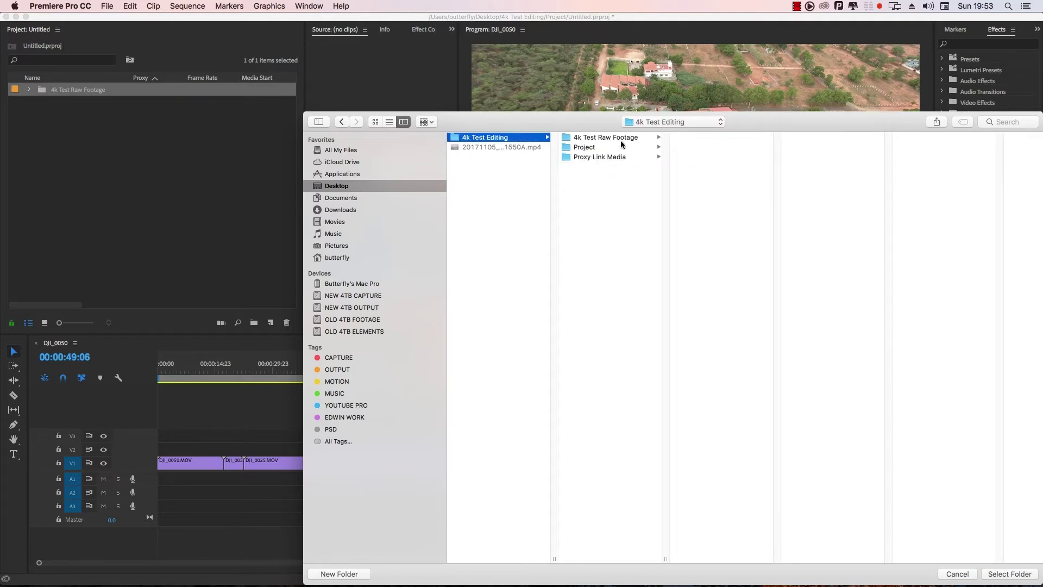
left_click(353, 574)
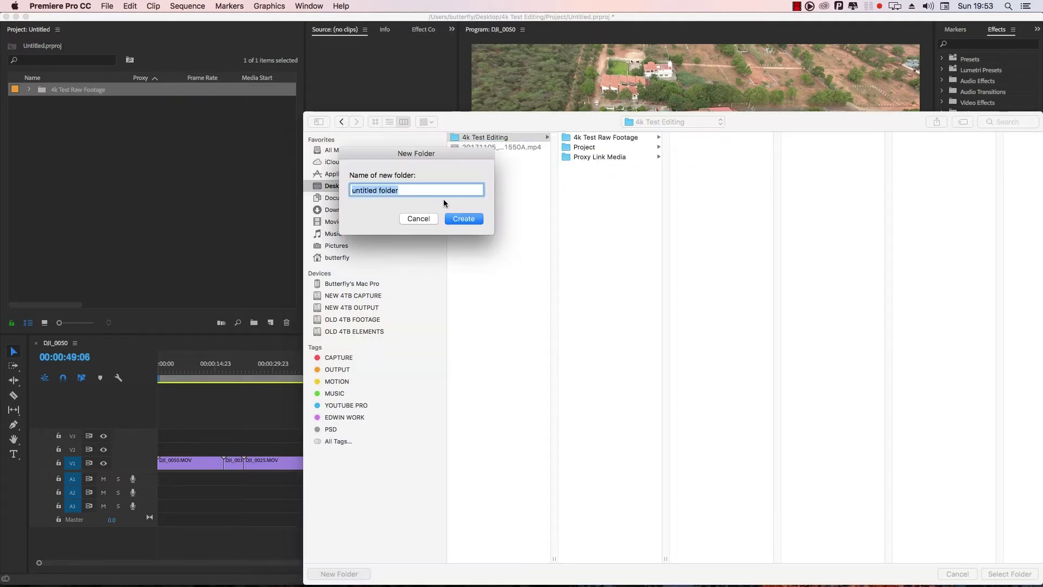
type("Proxy 2 met")
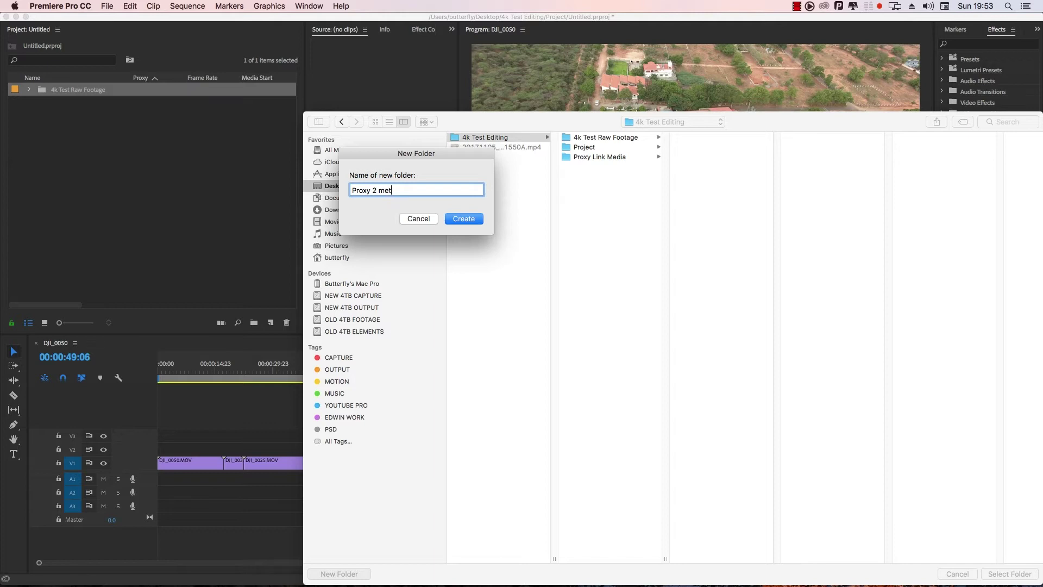
key("BackSpace")
key("BackSpace")
left_click(464, 218)
left_click(1034, 578)
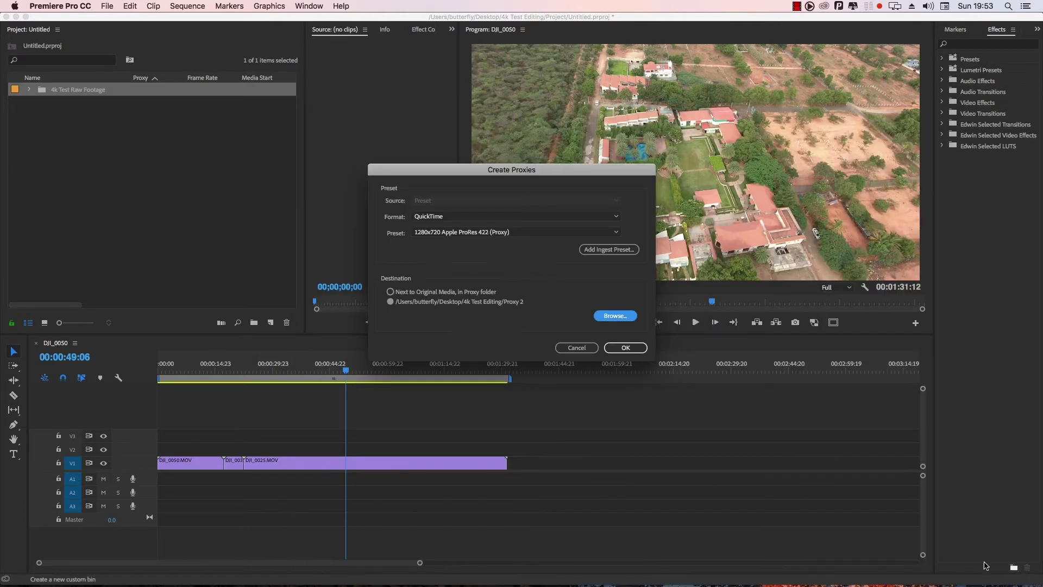
left_click(624, 347)
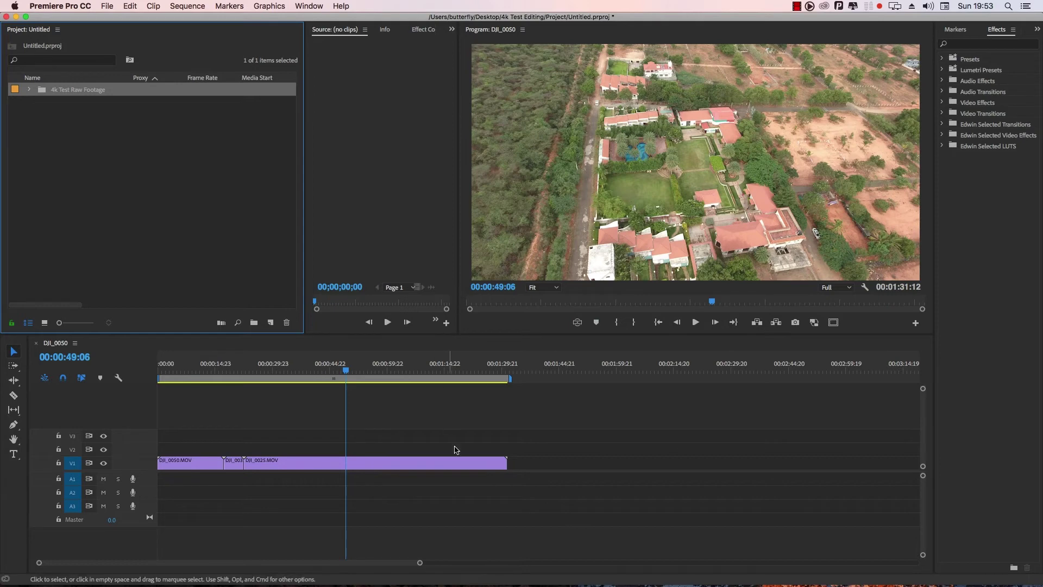
Step: Switch to Media Encoder to monitor the proxy queue, and check the Proxy column of the 4k Test Raw Footage bin in Premiere Pro
left_click(657, 578)
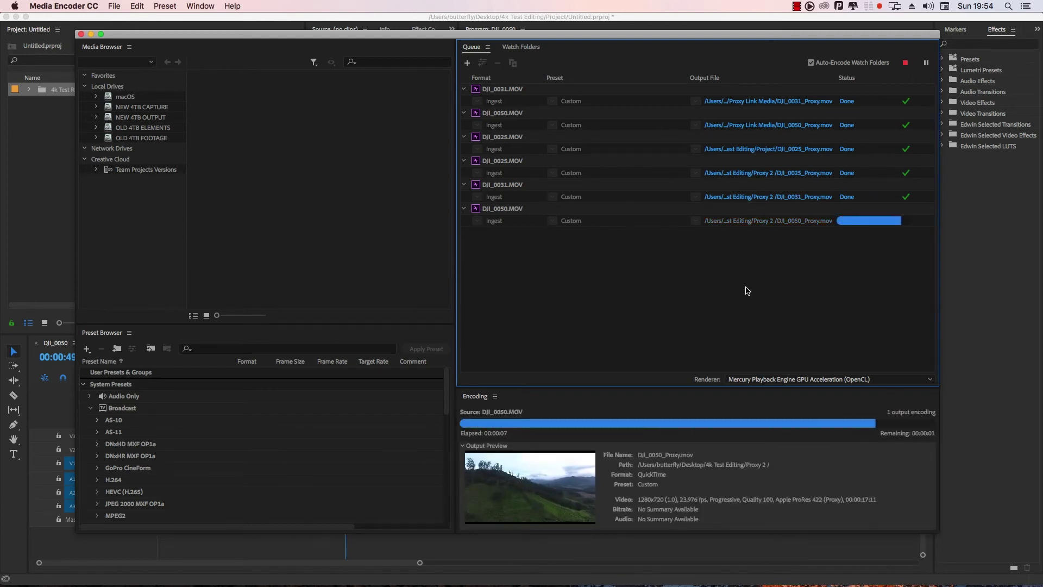
left_click(91, 35)
double_click(34, 94)
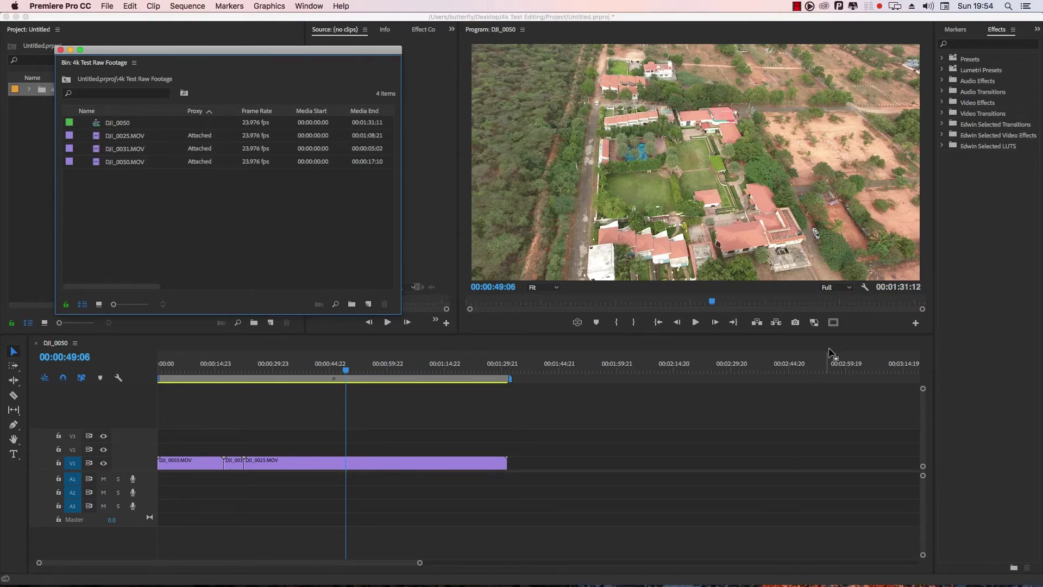
Step: Turn on proxy playback, scrub the DJI_0025.MOV section to about 00:00:51:20 and close the bin window
left_click(814, 322)
left_click_drag(287, 370, 358, 369)
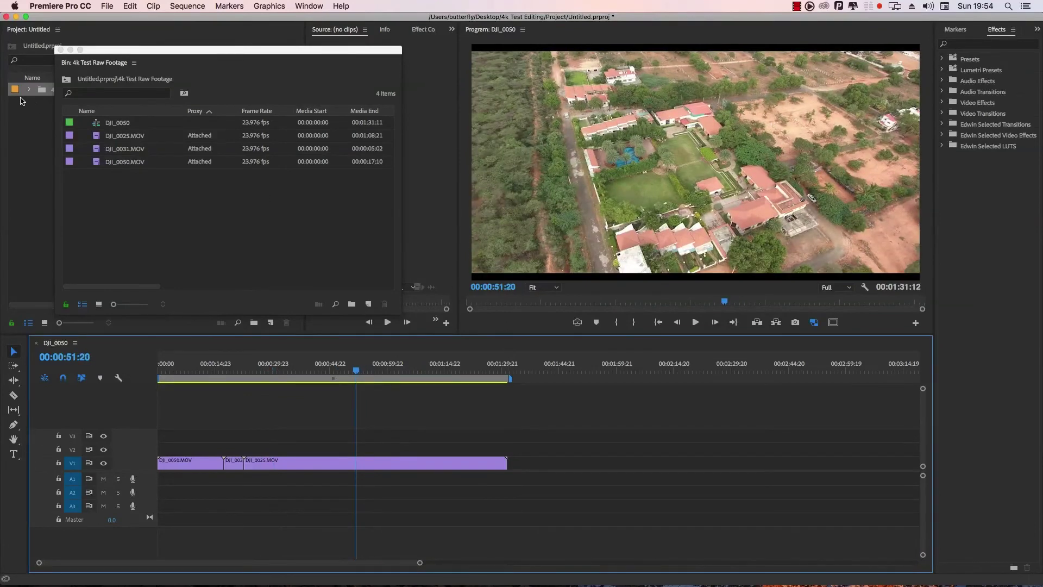
left_click(61, 49)
Step: Close the Untitled project
left_click(109, 6)
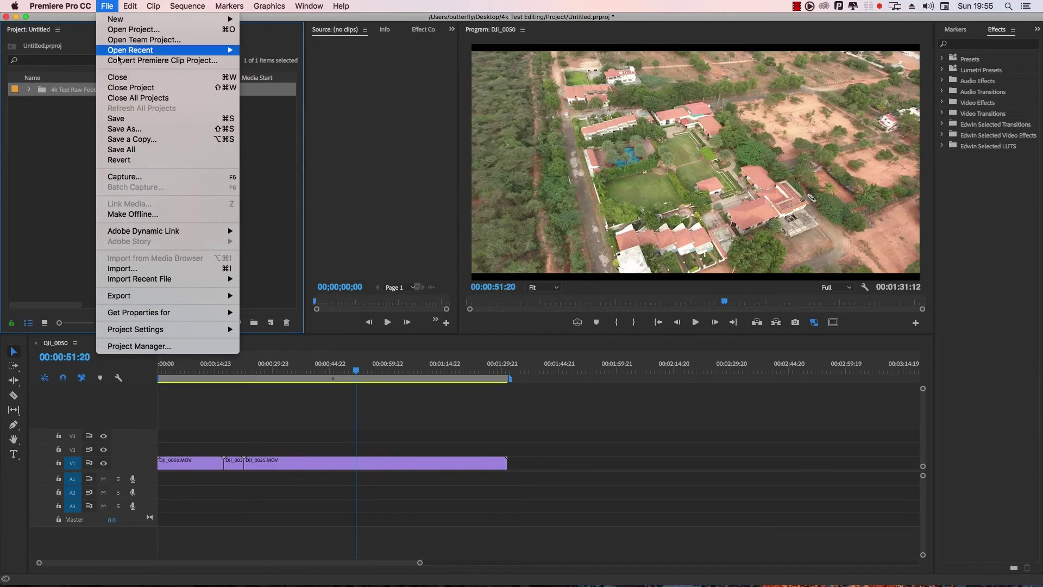
left_click(130, 88)
left_click(522, 314)
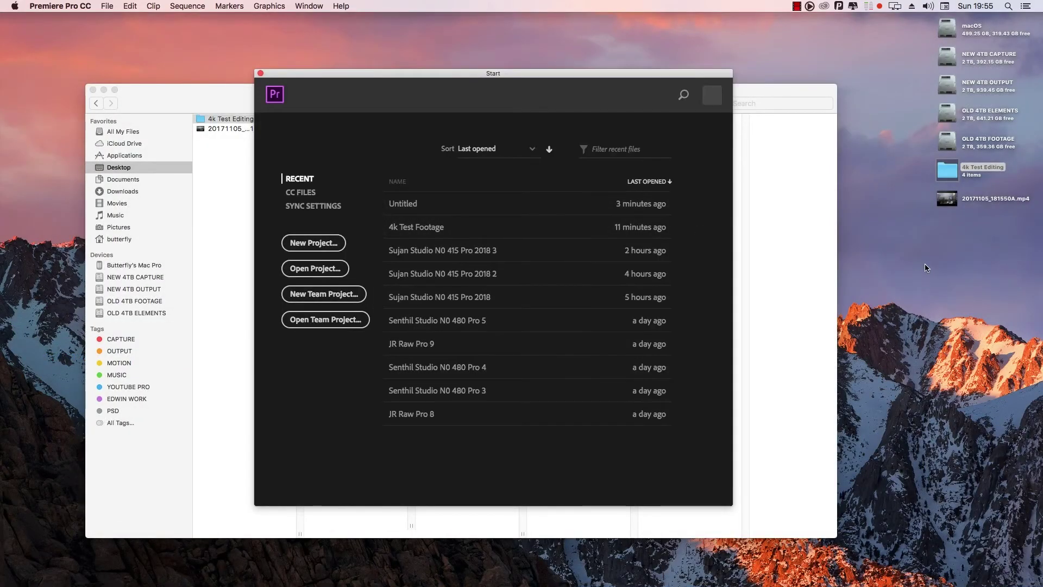
Step: In Finder, move the Project, Proxy 2 and Proxy Link Media folders from 4k Test Editing to the Trash and display 4k Test Raw Footage
left_click(924, 263)
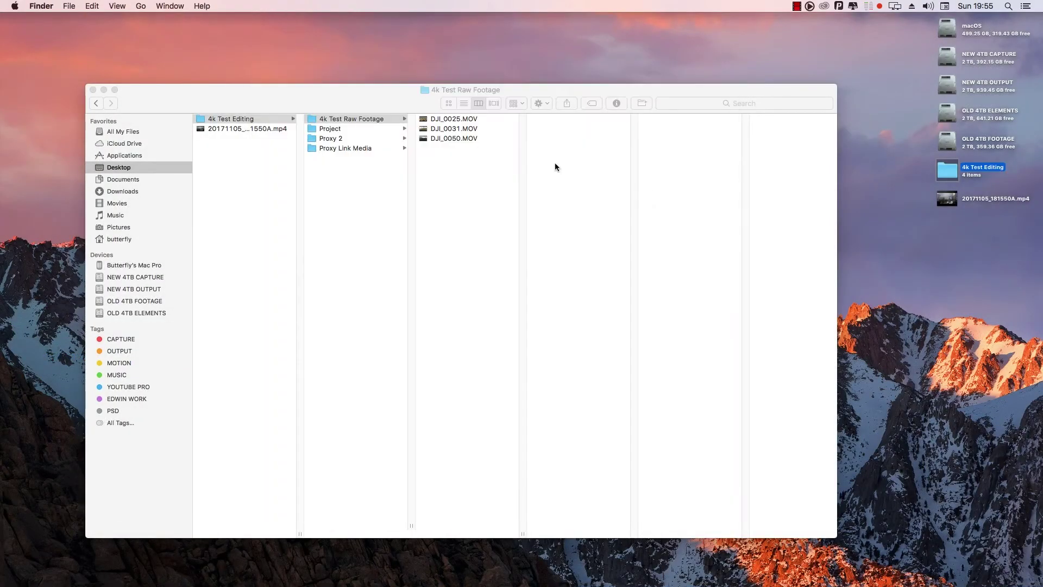
double_click(946, 172)
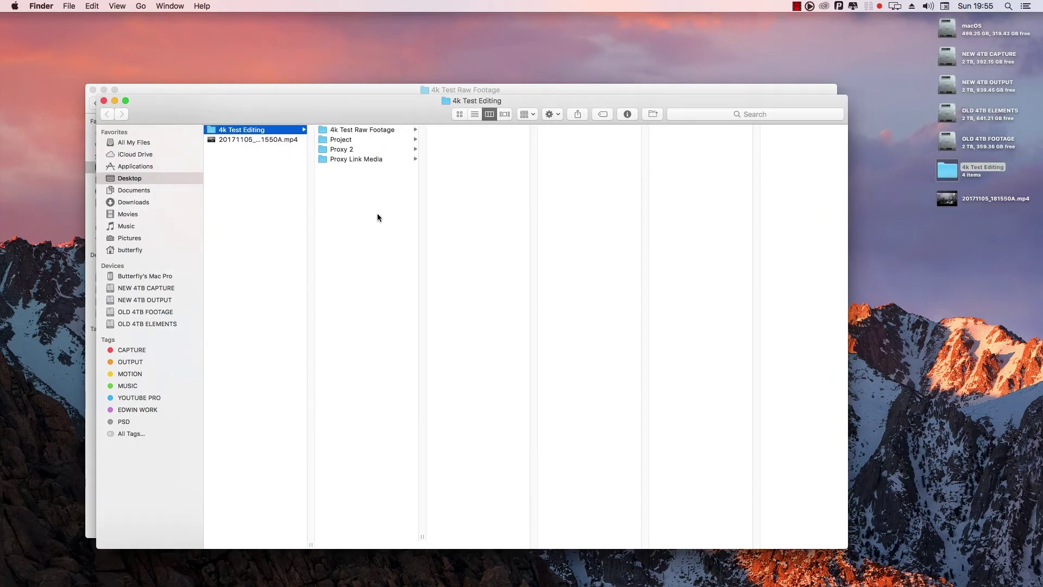
left_click_drag(377, 216, 357, 142)
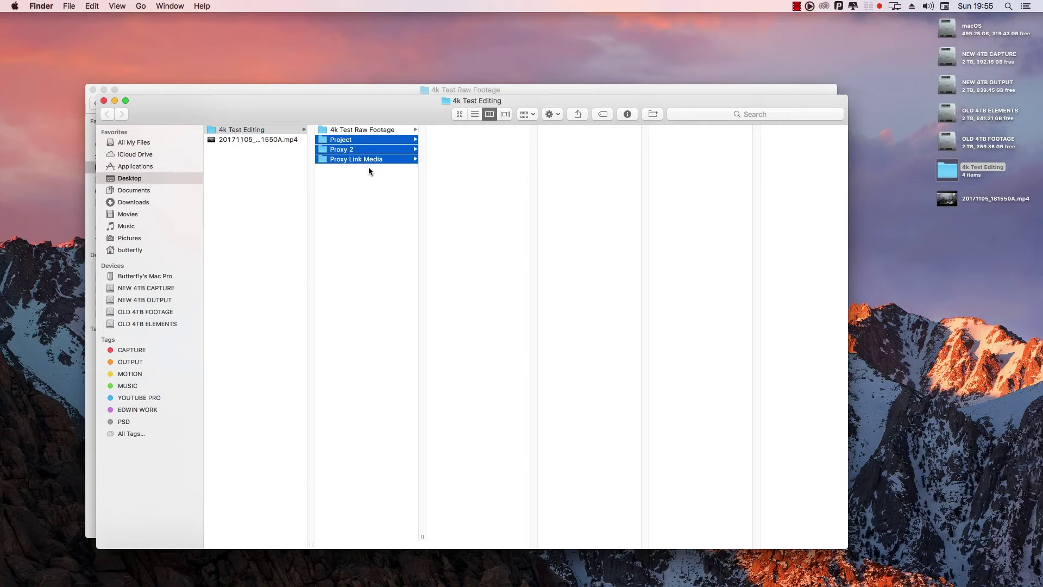
right_click(359, 150)
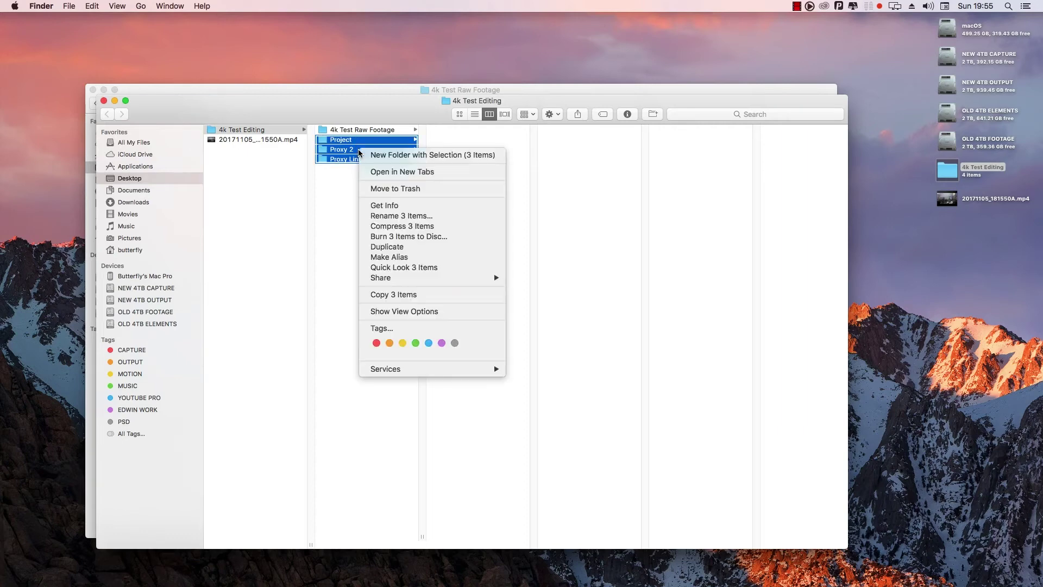
left_click(373, 188)
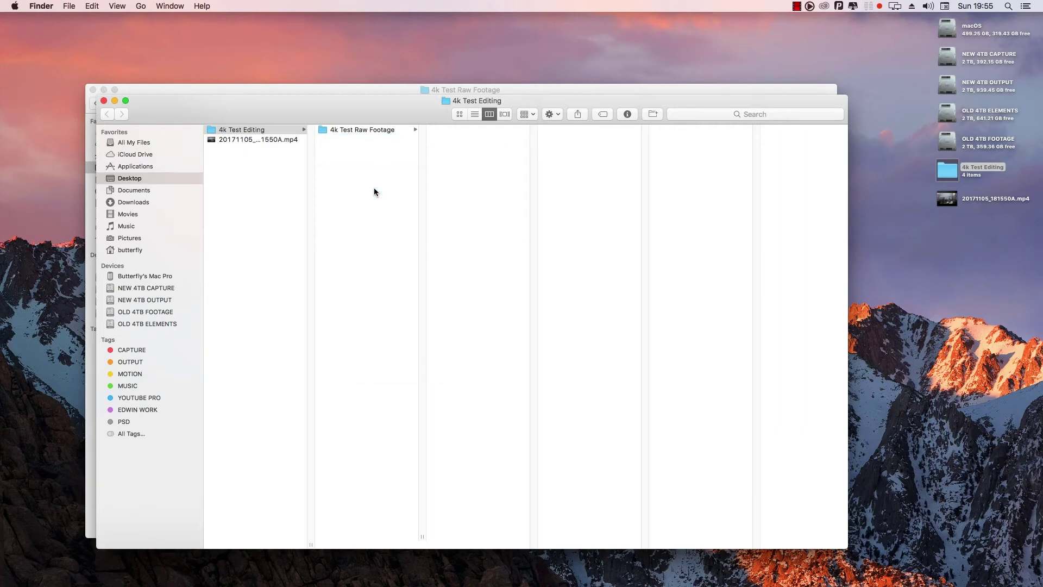
left_click(352, 130)
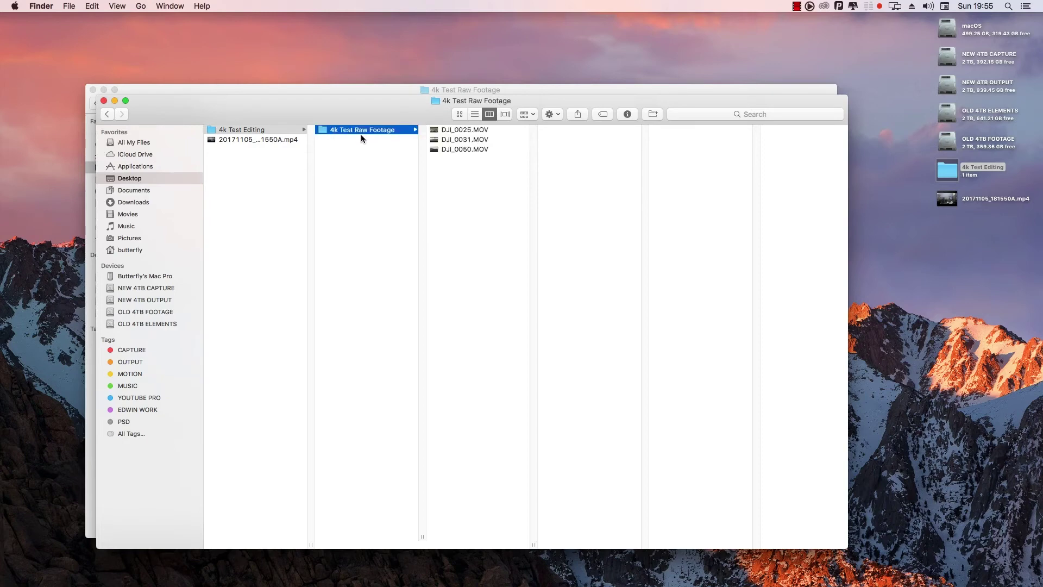
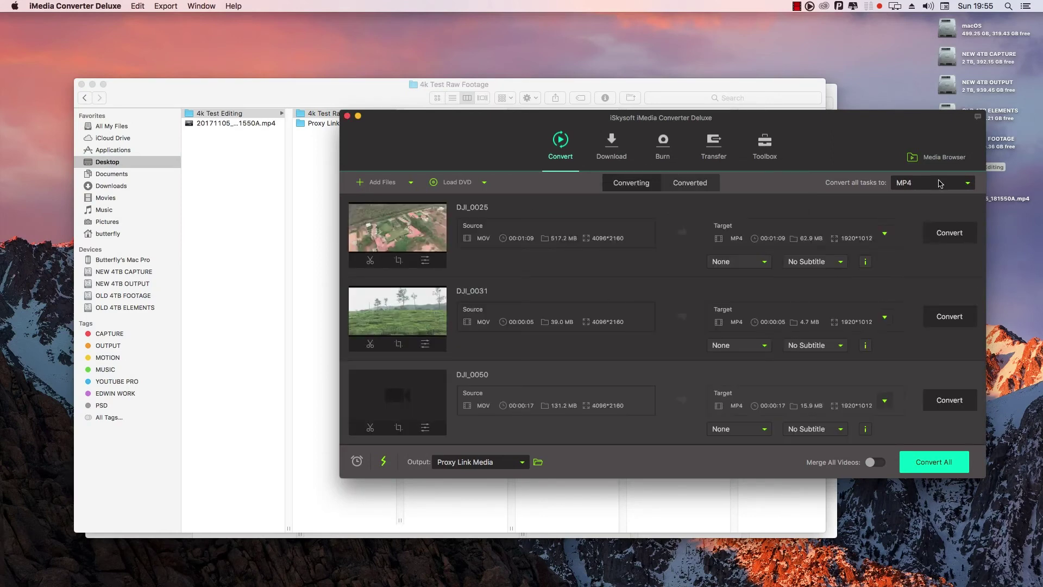
Step: In iMedia Converter Deluxe, set the output format for all three DJI clips to MOV, HD 720P (1280*720)
left_click(940, 183)
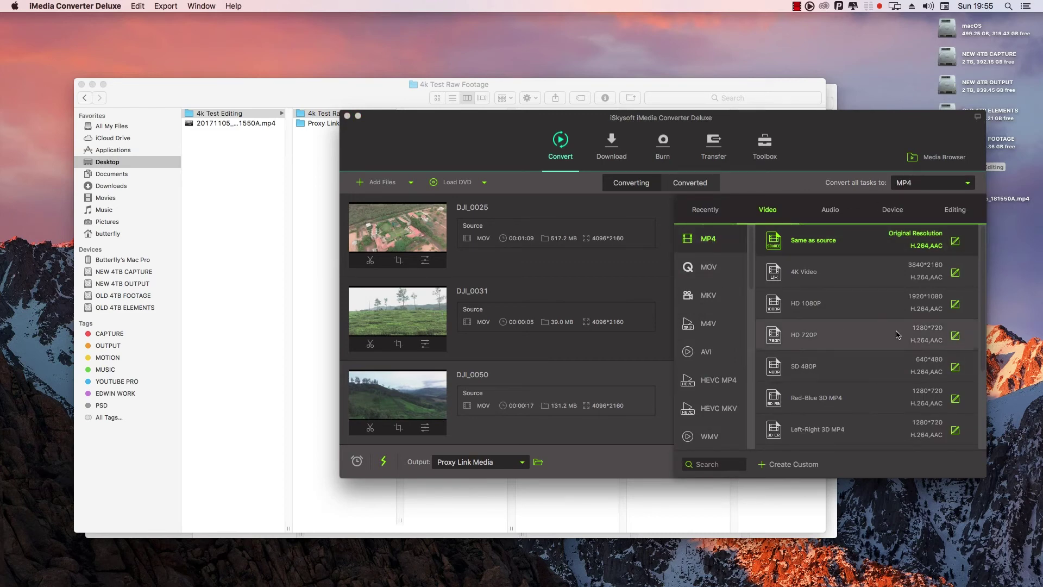
left_click(713, 271)
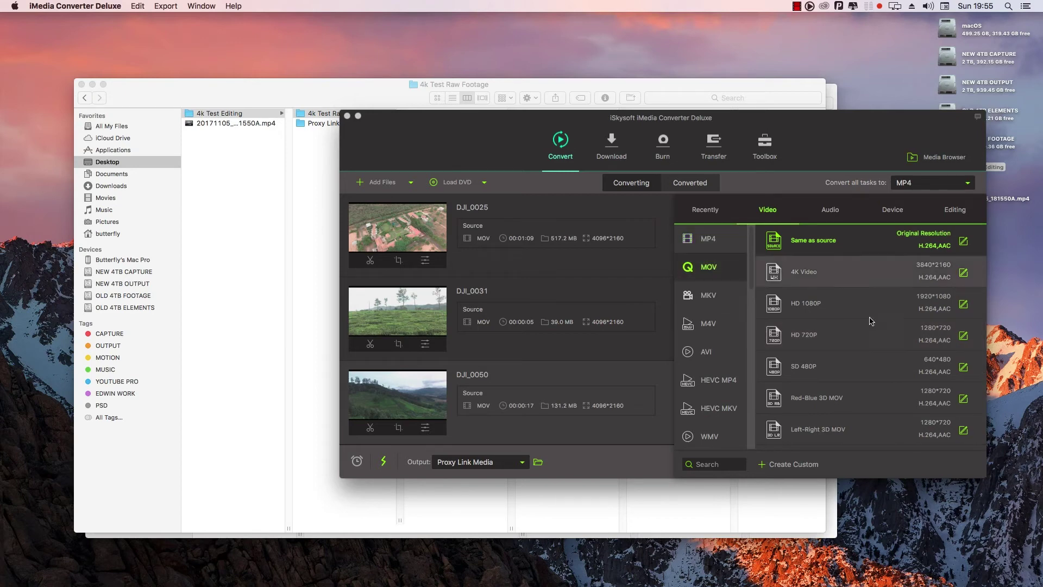
left_click(820, 338)
left_click_drag(857, 130, 768, 112)
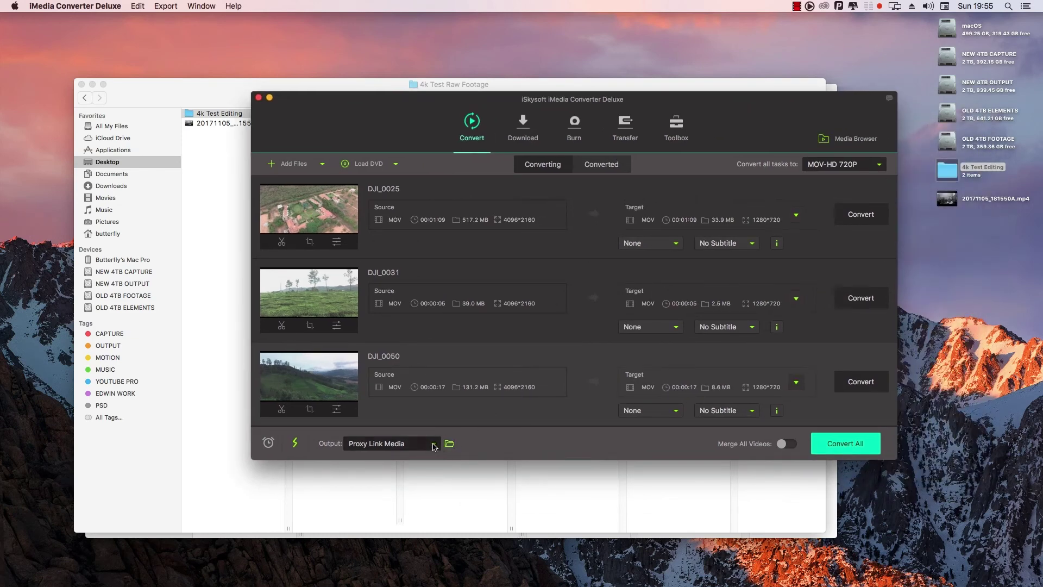
Step: Set the output folder to Proxy Link Media inside 4k Test Editing on the Desktop and convert all three DJI clips
left_click(434, 446)
left_click(398, 491)
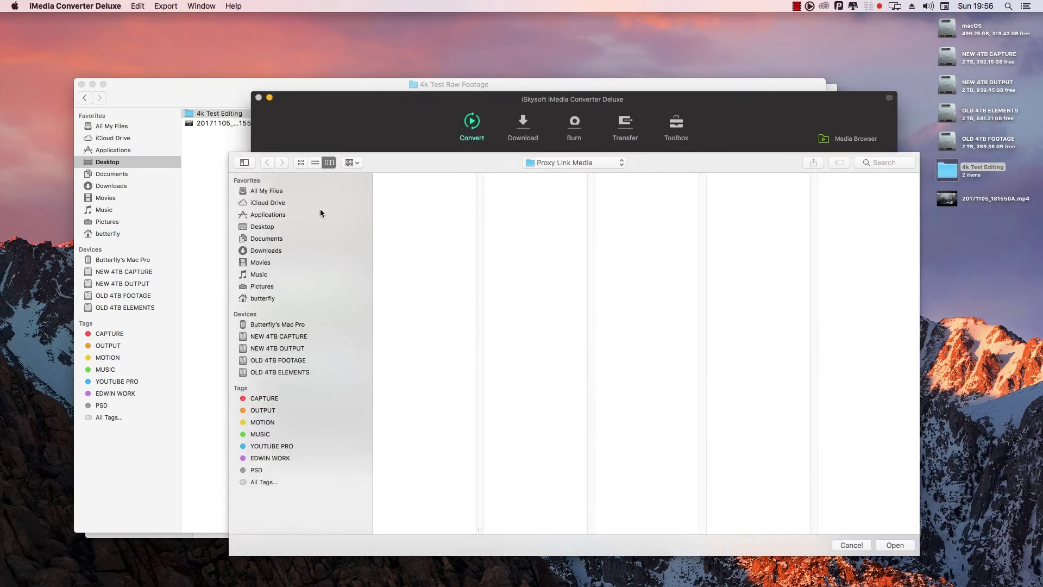
left_click(285, 227)
left_click(419, 178)
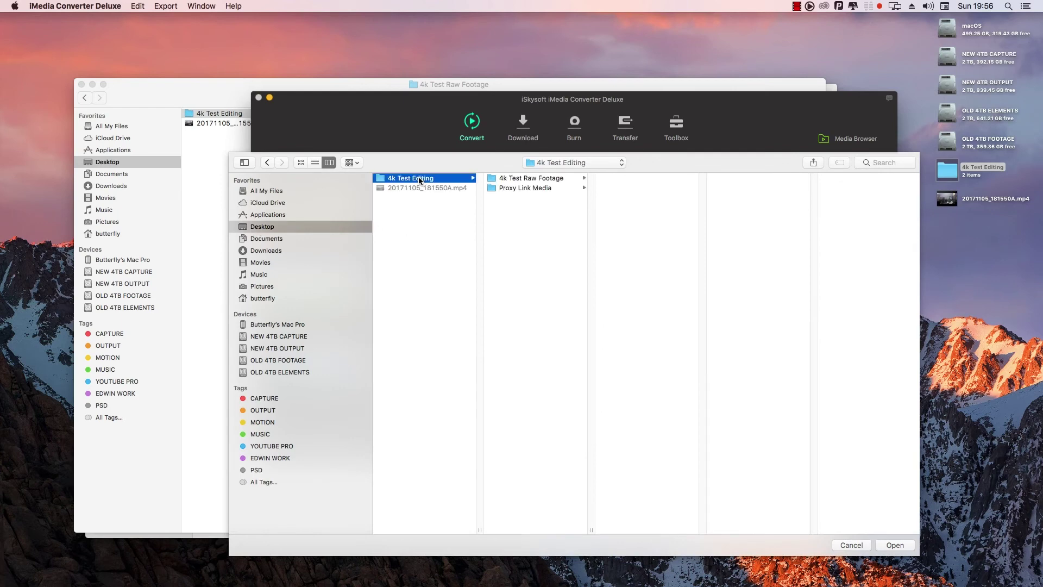
left_click(557, 178)
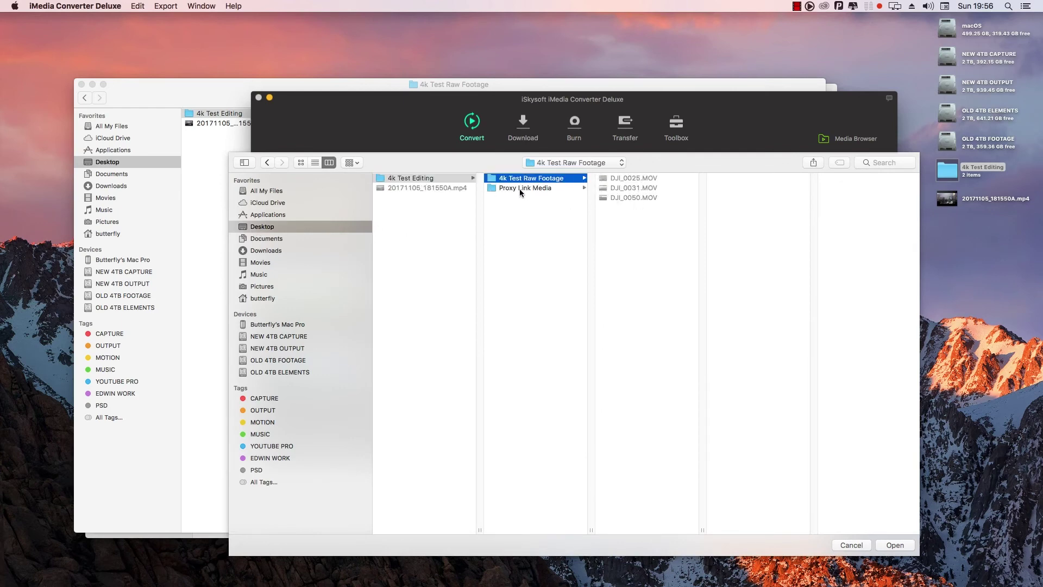
left_click(549, 188)
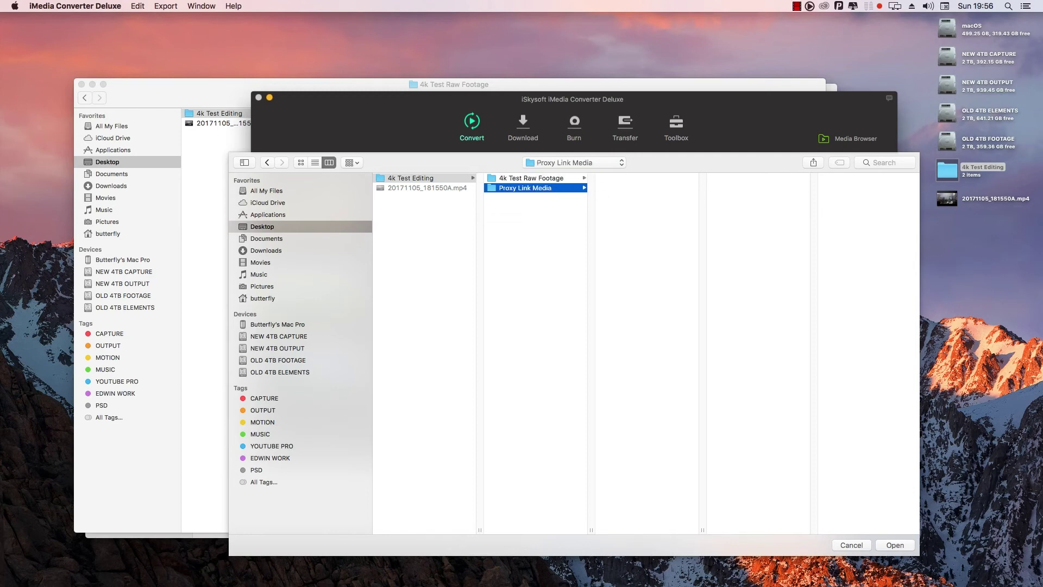
left_click(895, 545)
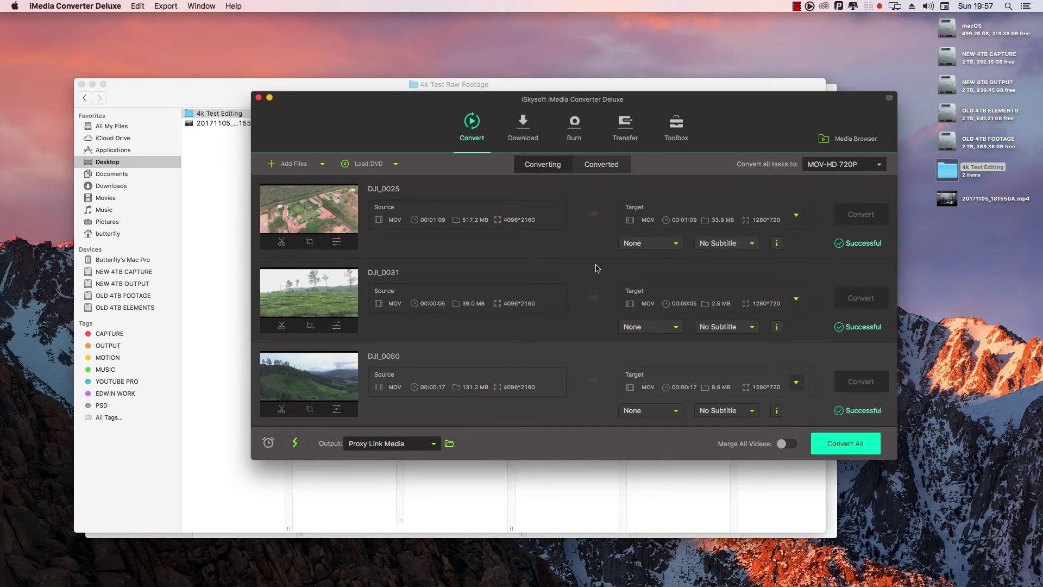
Step: Minimise the converter and check the three DJI files in the Proxy Link Media and 4k Test Raw Footage folders in Finder
left_click(269, 99)
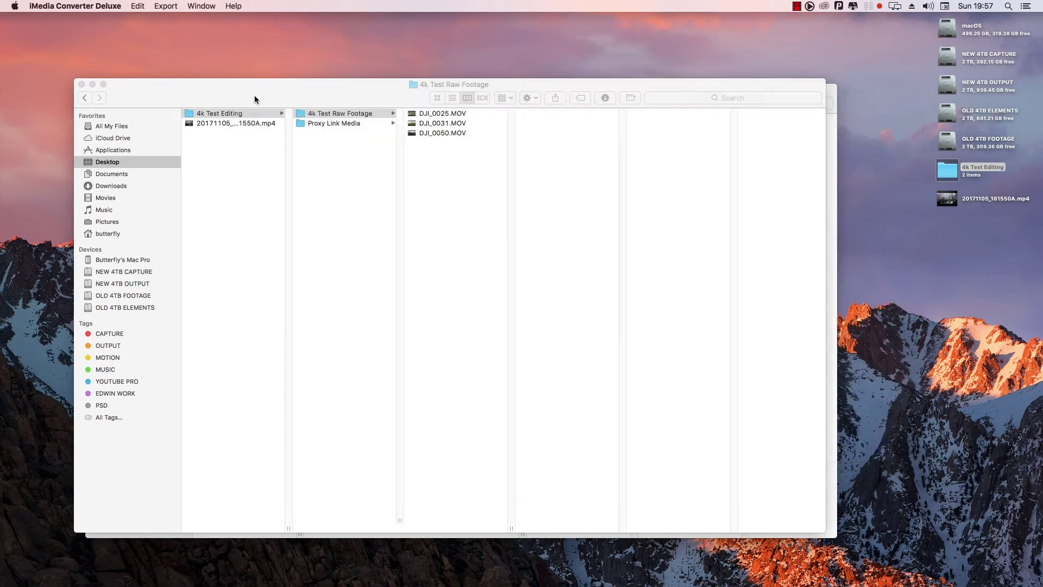
left_click(338, 158)
left_click(338, 123)
left_click_drag(451, 173, 461, 112)
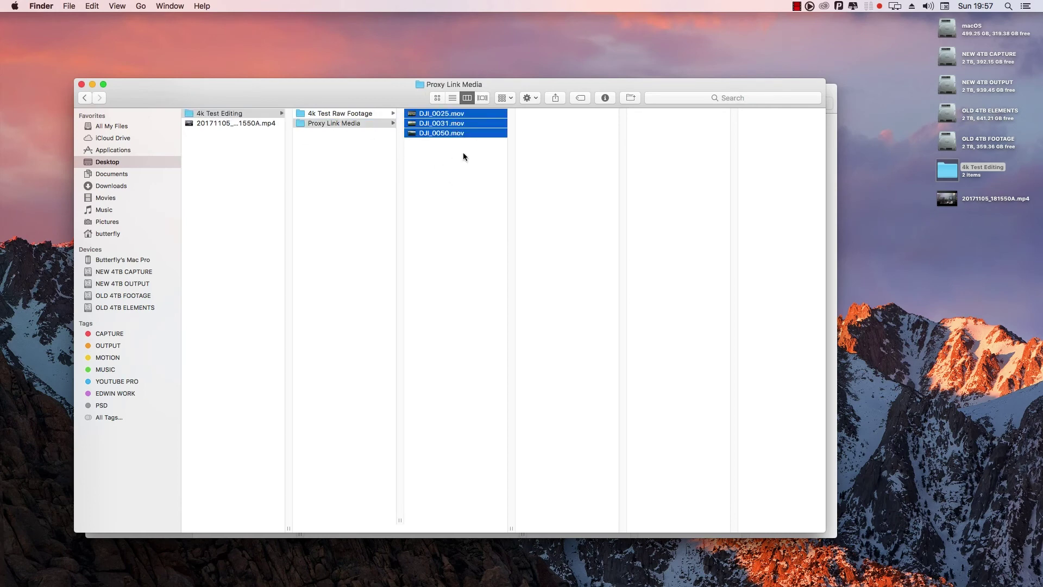
left_click(464, 154)
left_click_drag(465, 155, 429, 107)
key("Left")
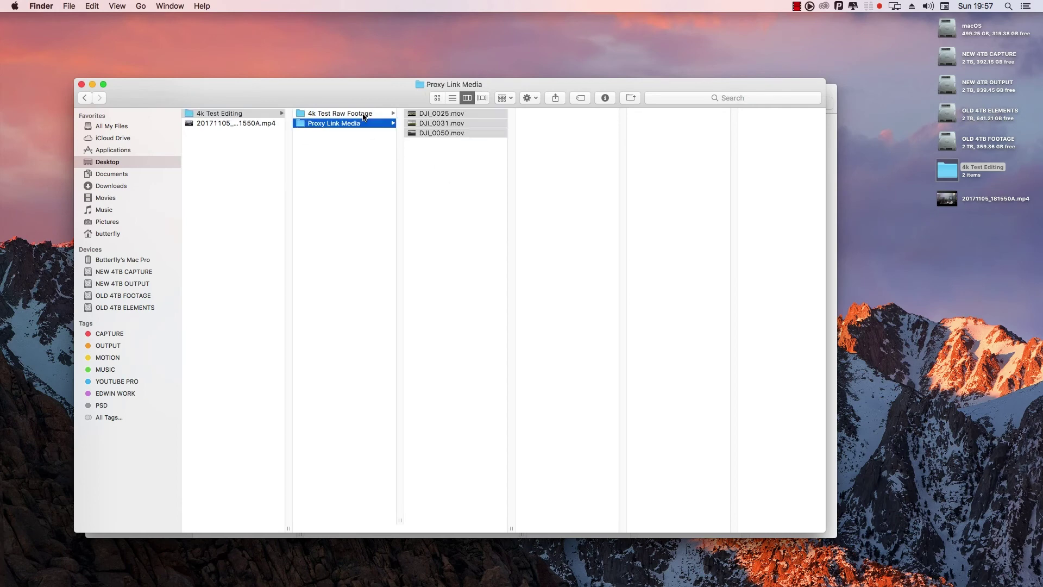
key("Up")
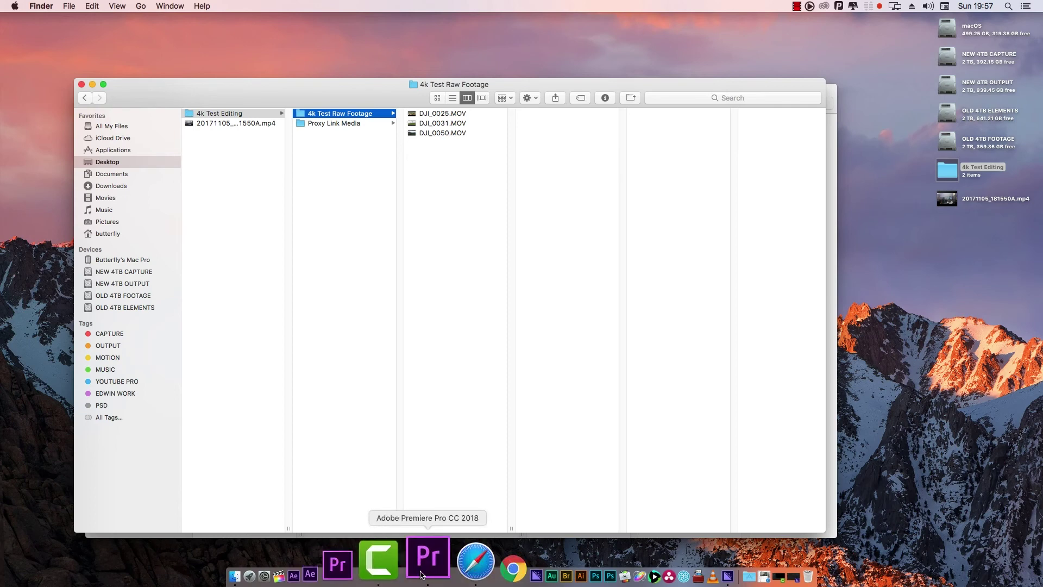
Step: In Premiere Pro, create a project named 4k test, stored in a new Desktop folder called Project
left_click(425, 563)
left_click(313, 243)
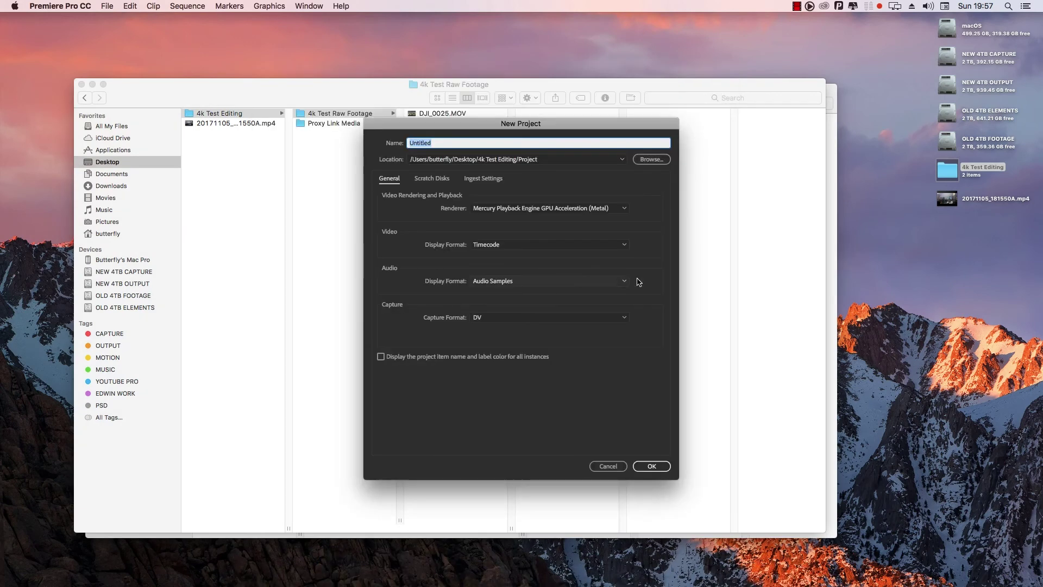
left_click(652, 160)
left_click(337, 187)
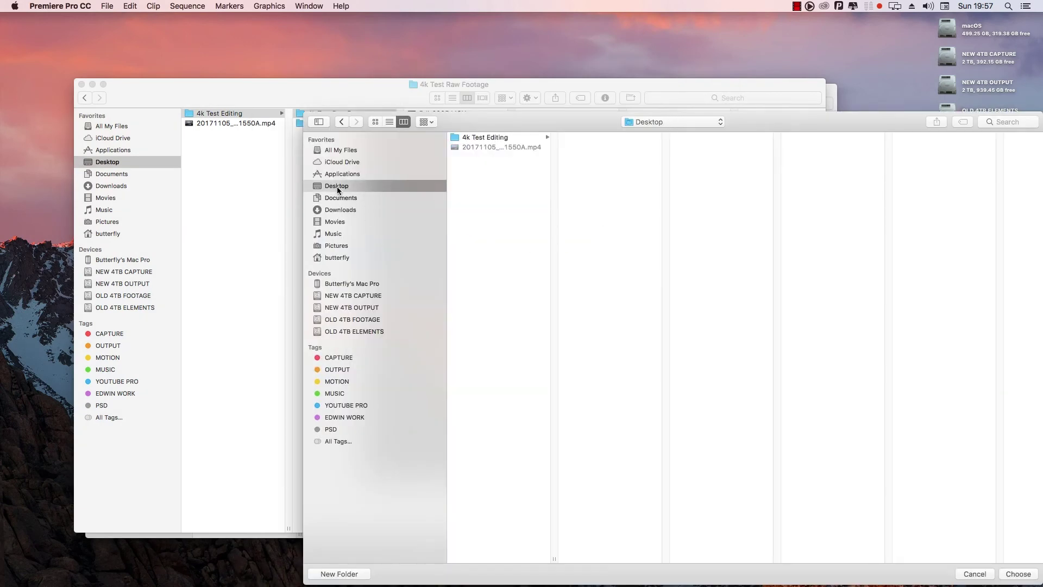
left_click(339, 574)
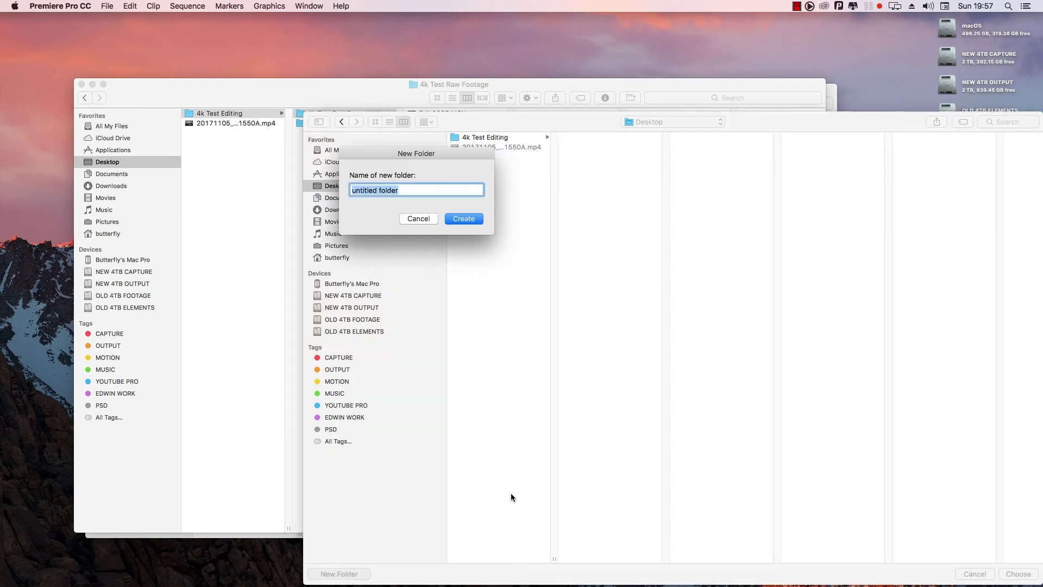
type("Project")
key("Return")
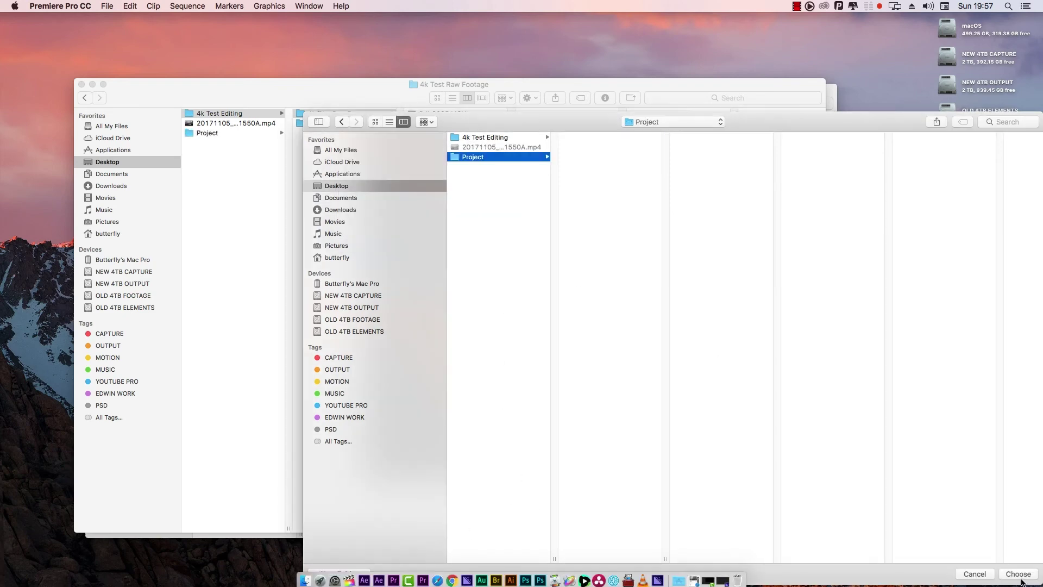
key("Return")
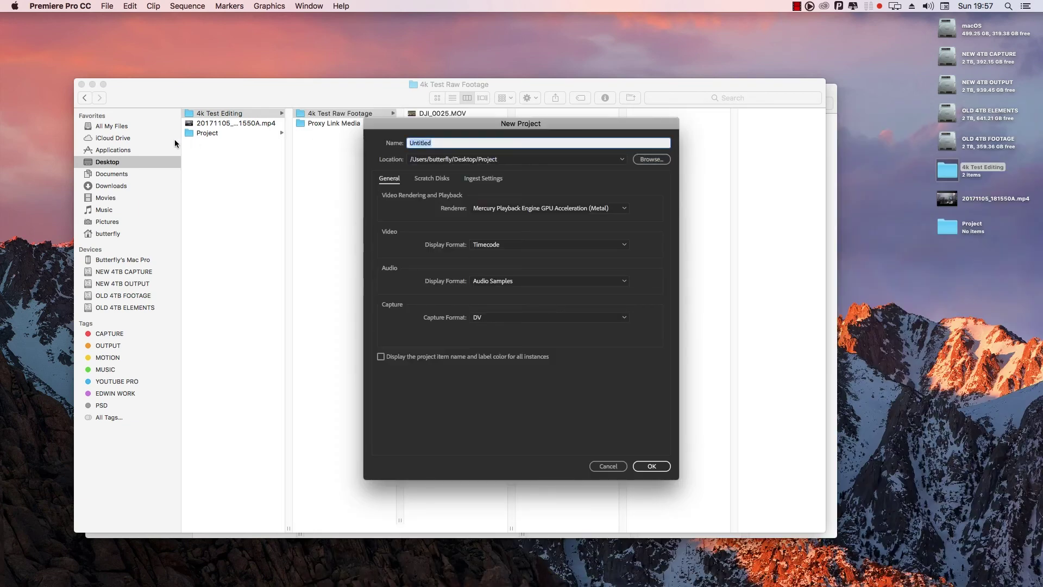
type("4k test")
left_click(652, 469)
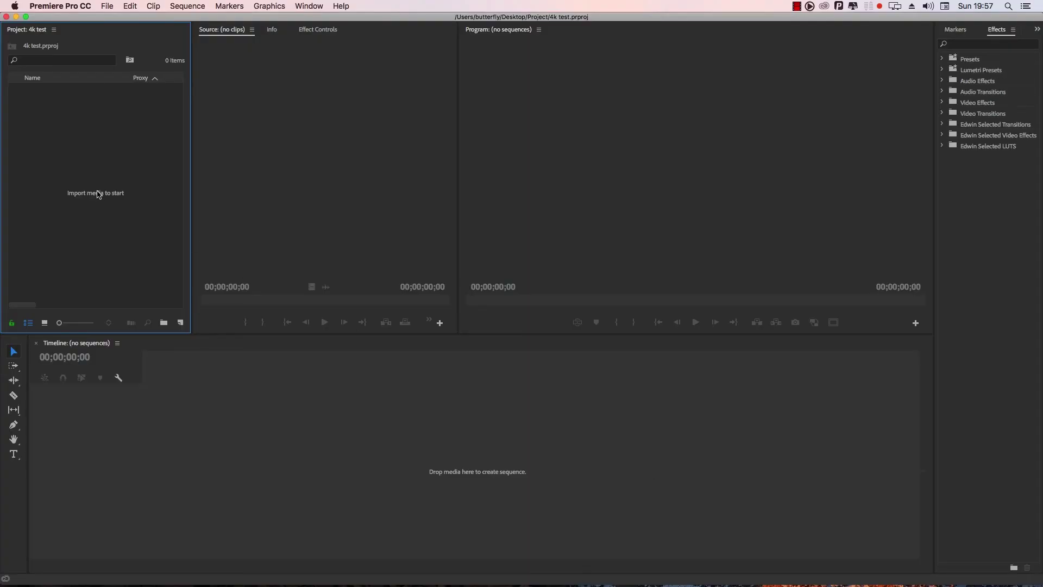
Step: Import DJI_0025.MOV, DJI_0031.MOV and DJI_0050.MOV from the 4k Test Raw Footage folder
double_click(109, 147)
left_click(217, 113)
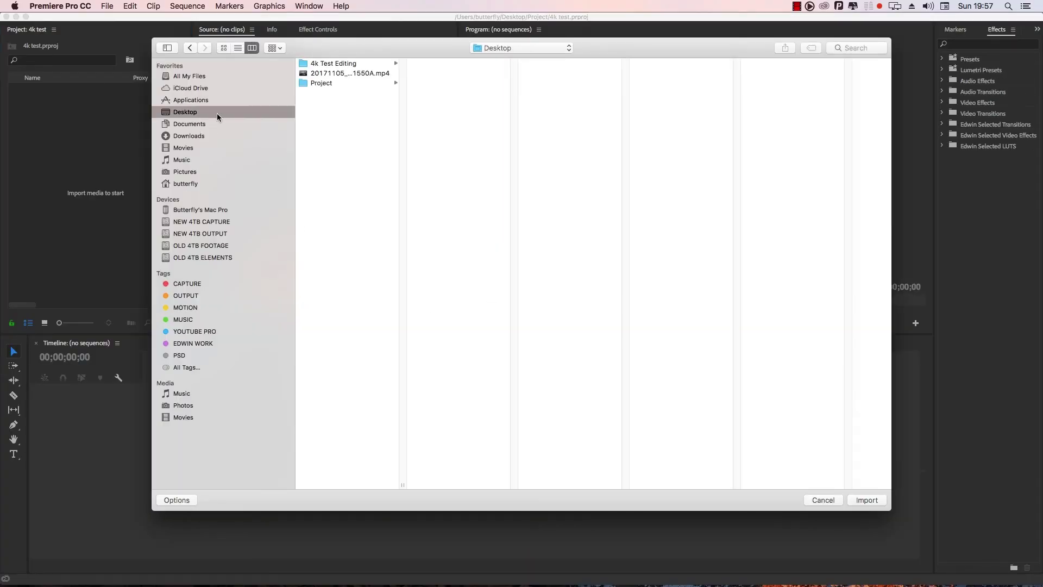
left_click(344, 63)
left_click(476, 64)
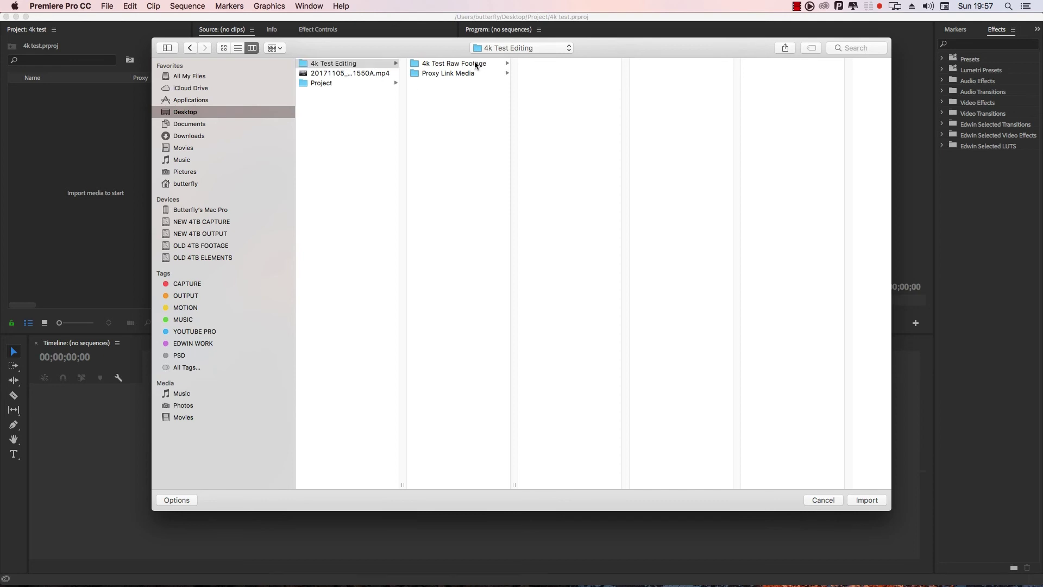
left_click_drag(562, 129, 543, 48)
left_click(867, 500)
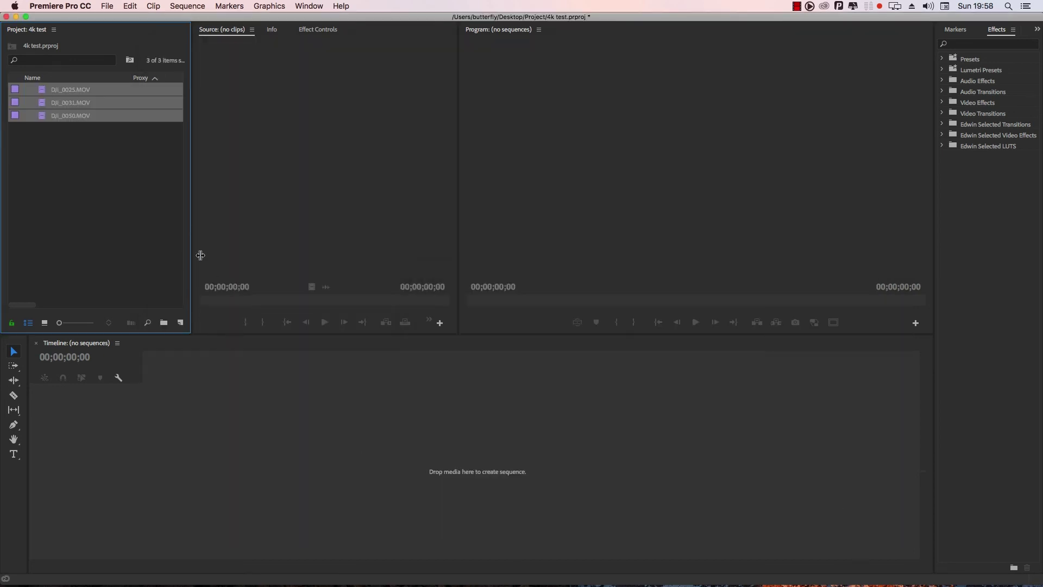
Step: Widen the project bin to show more clip columns and create a sequence from the three DJI clips
left_click_drag(232, 231, 295, 229)
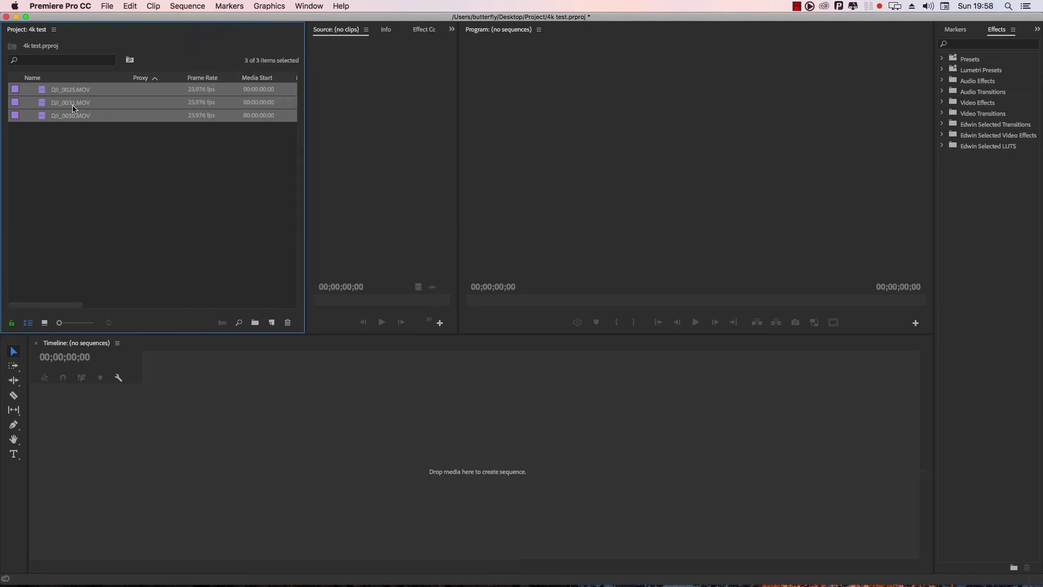
left_click(272, 322)
left_click_drag(108, 180, 78, 108)
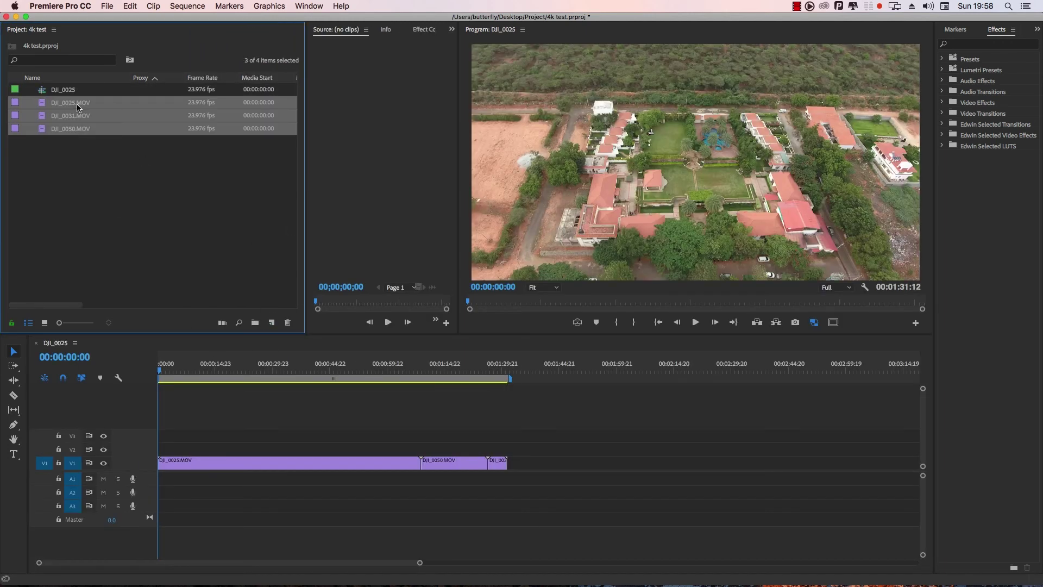
Step: Attach proxies to the three DJI clips, choosing DJI_0025.mov in Proxy Link Media and relinking the others automatically
right_click(78, 107)
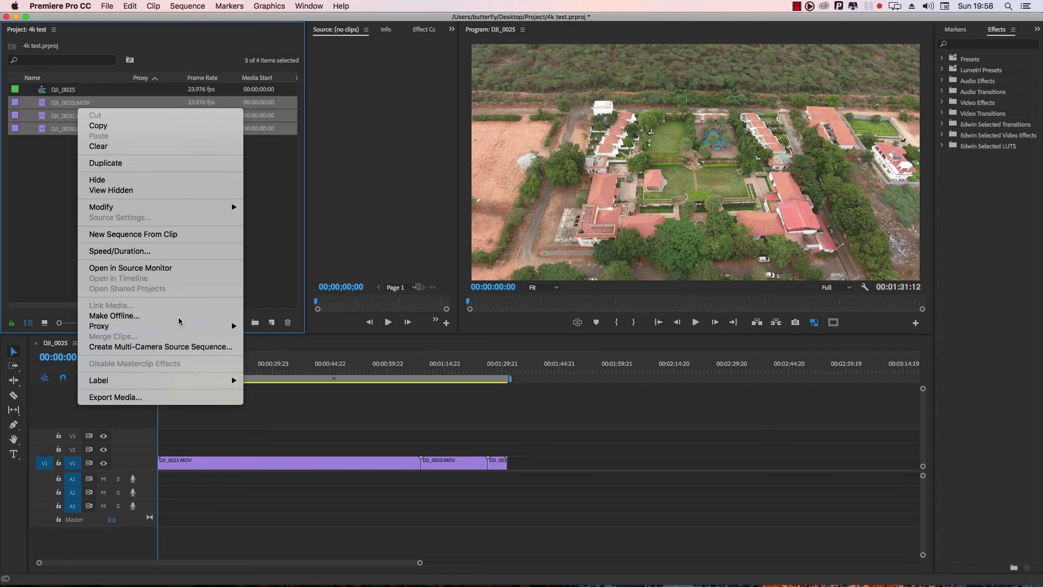
mouse_move(176, 327)
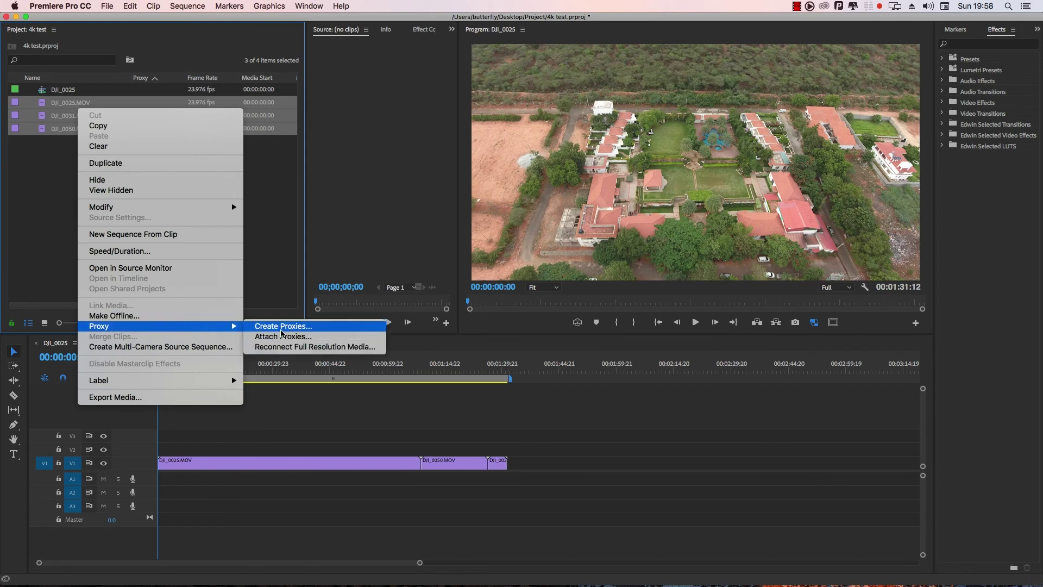
left_click(312, 341)
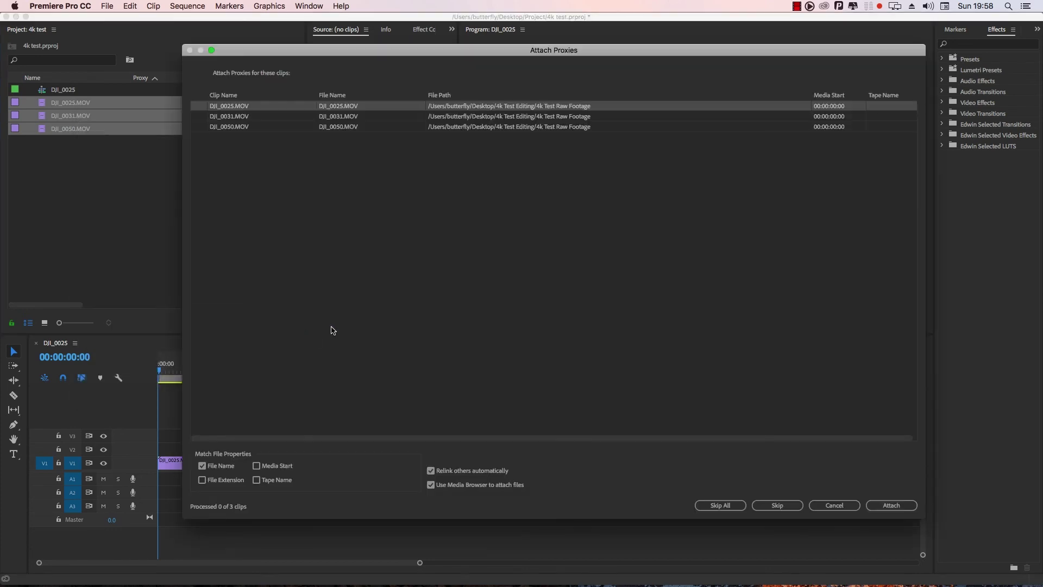
left_click(898, 506)
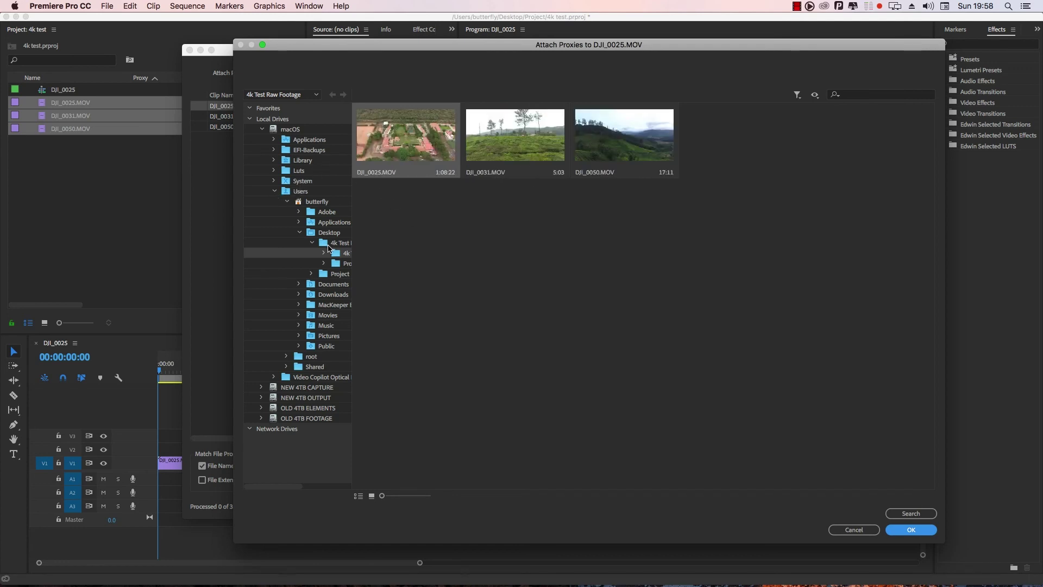
left_click_drag(285, 485, 310, 485)
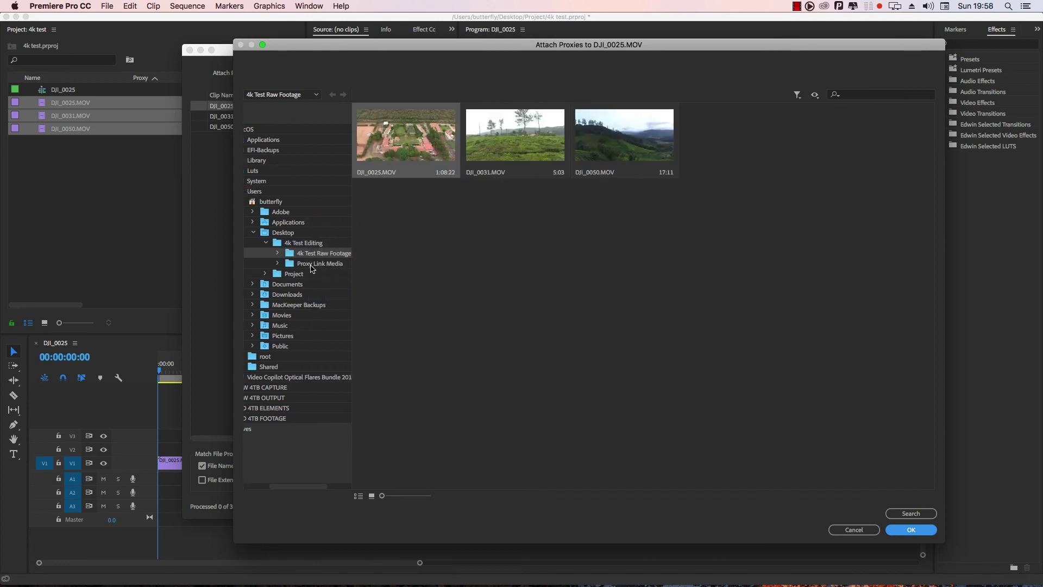
left_click(313, 265)
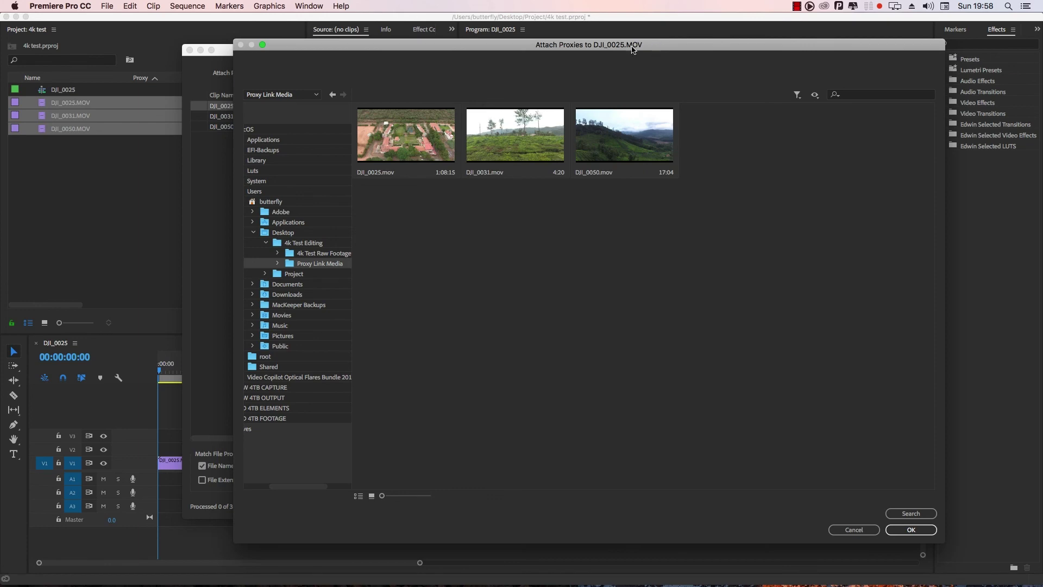
left_click(388, 148)
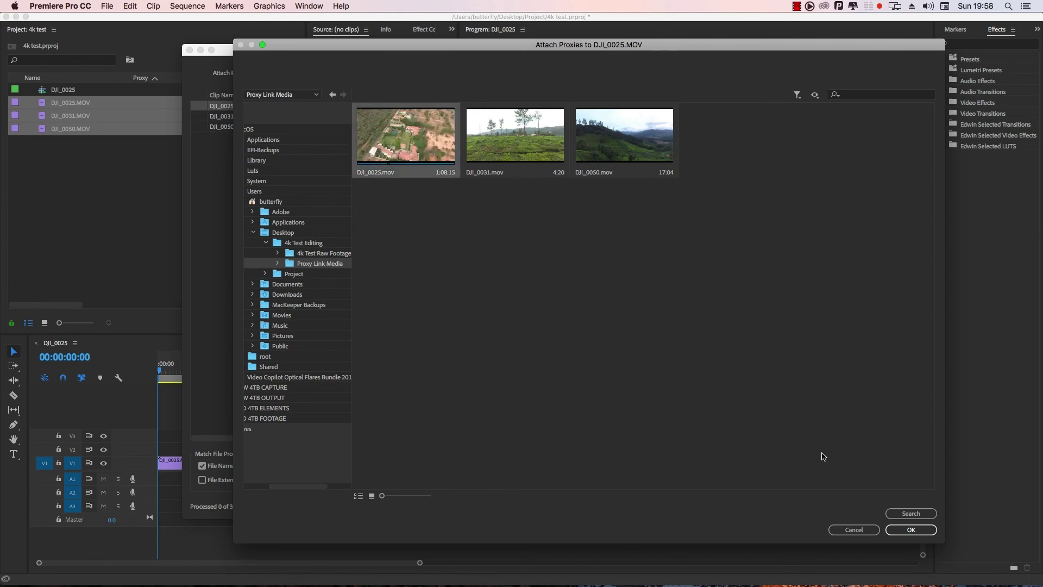
left_click(913, 533)
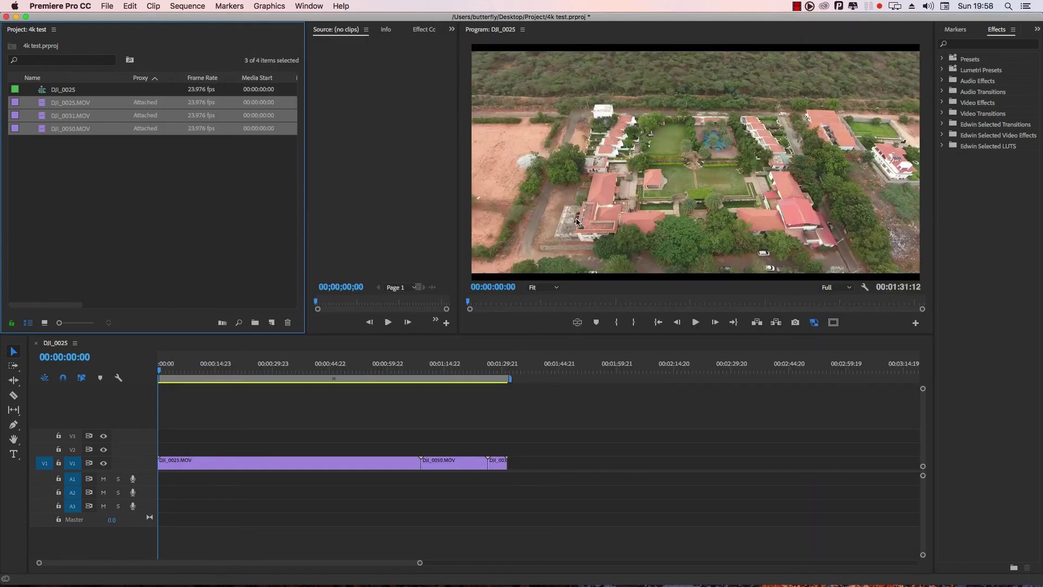
Step: Turn off proxy playback and scrub the DJI_0025 sequence to about 00:01:21:12
left_click(253, 370)
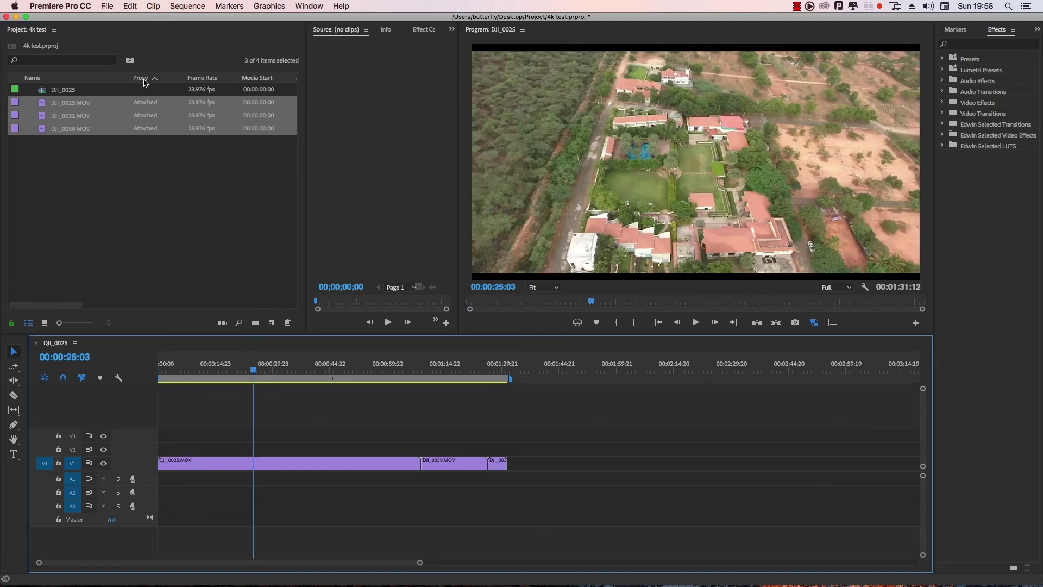
left_click(157, 169)
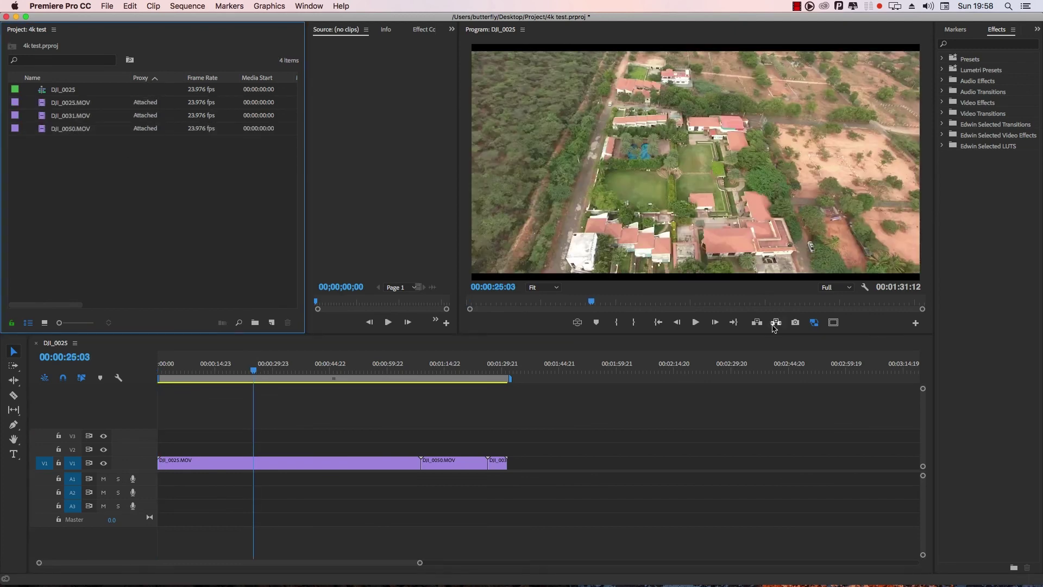
left_click(816, 325)
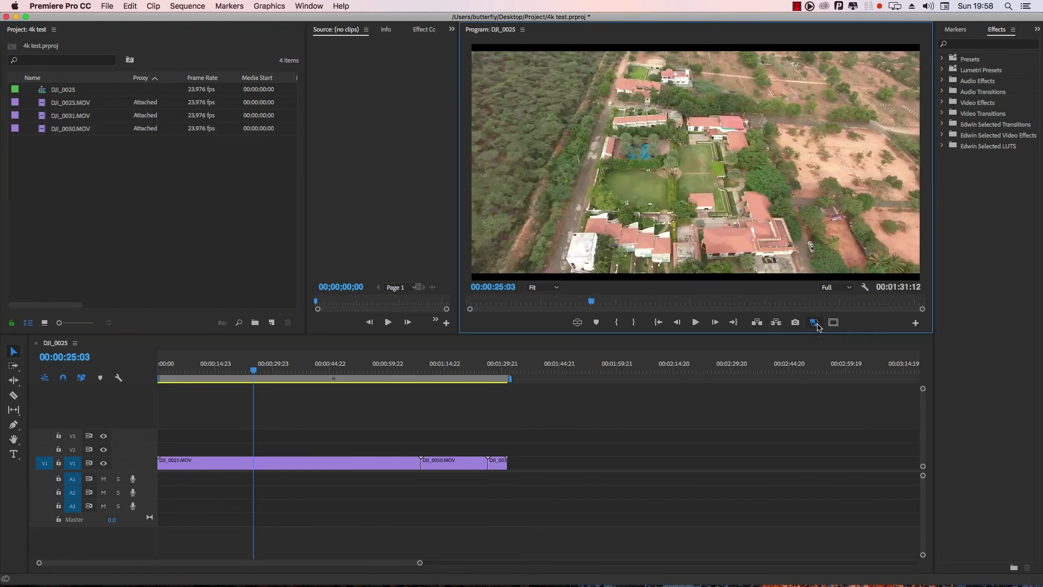
left_click_drag(265, 370, 470, 368)
left_click(814, 322)
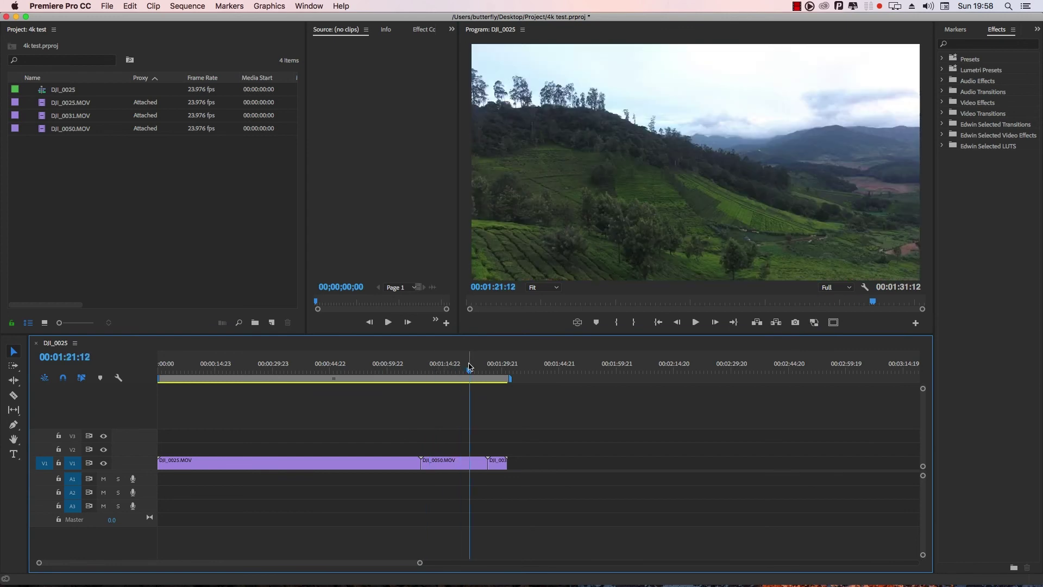